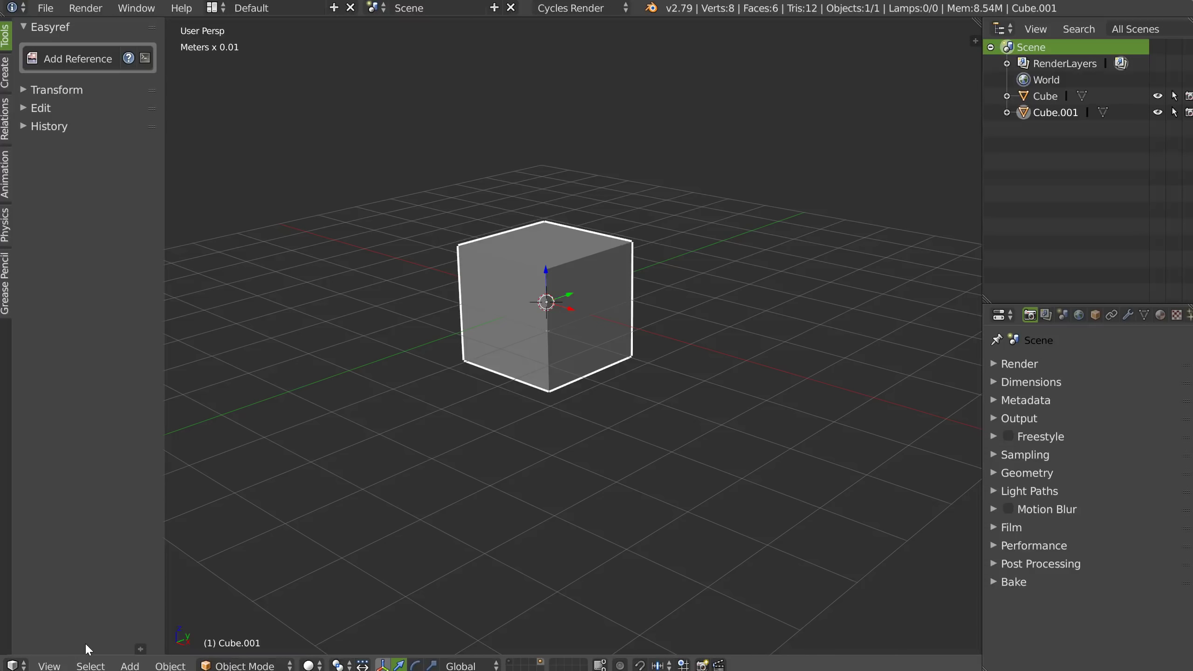
Find the easyref add-on in the user preferences and expand its details
left_click(44, 7)
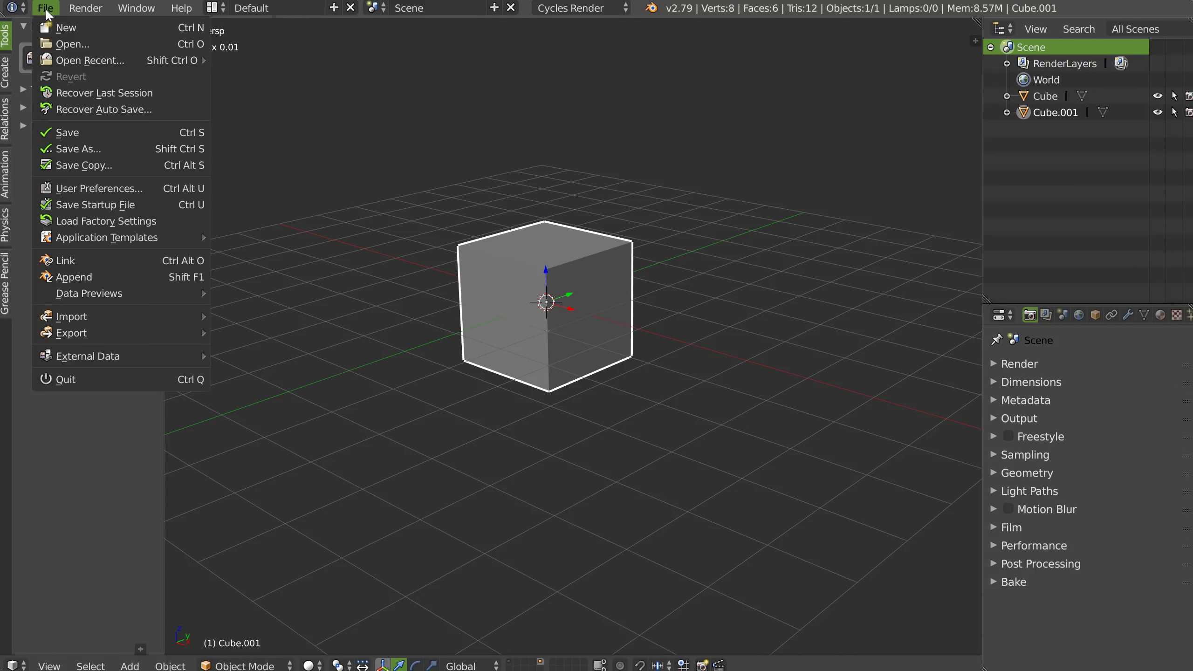
left_click(93, 187)
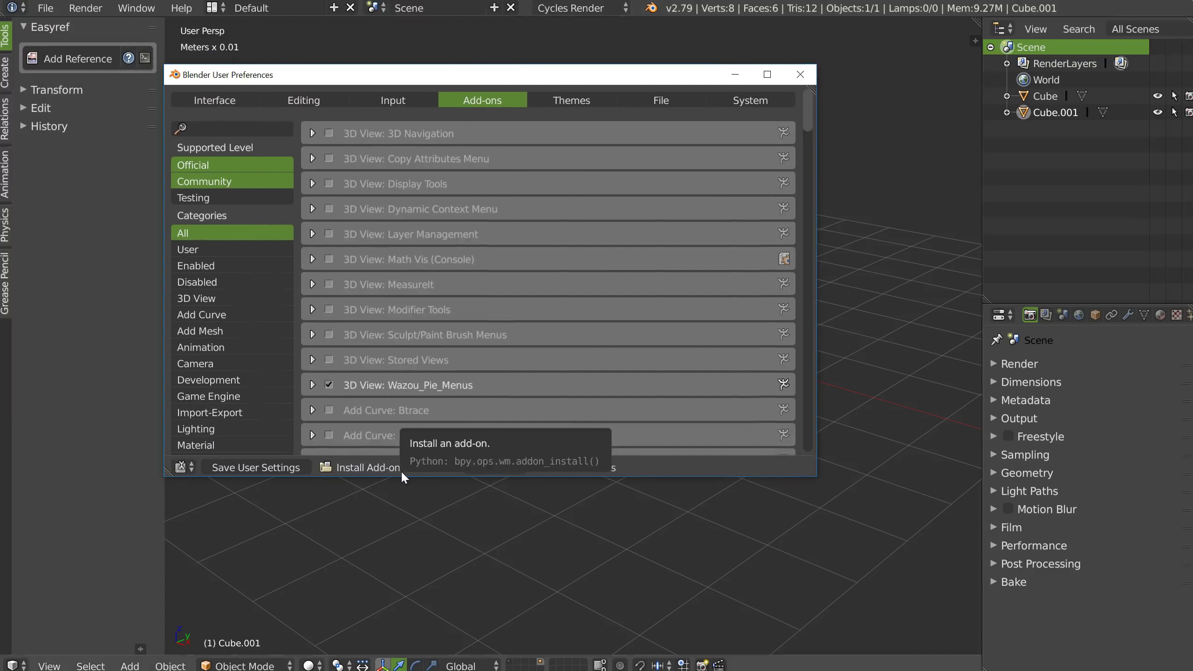
left_click(212, 127)
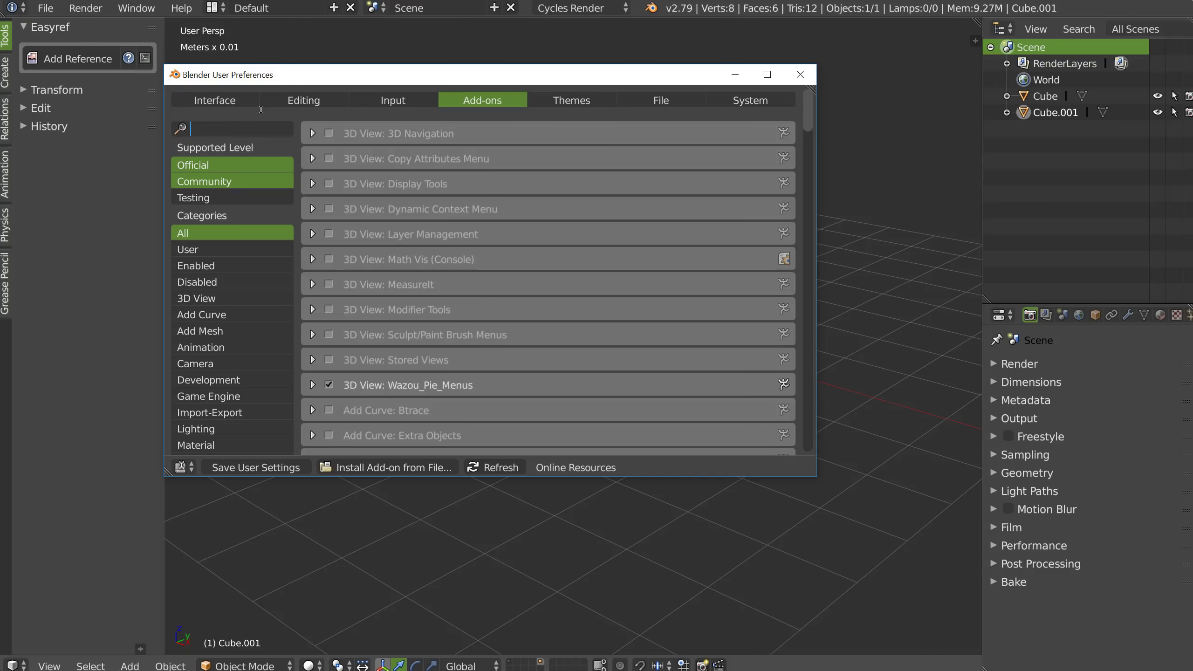
type("easyre")
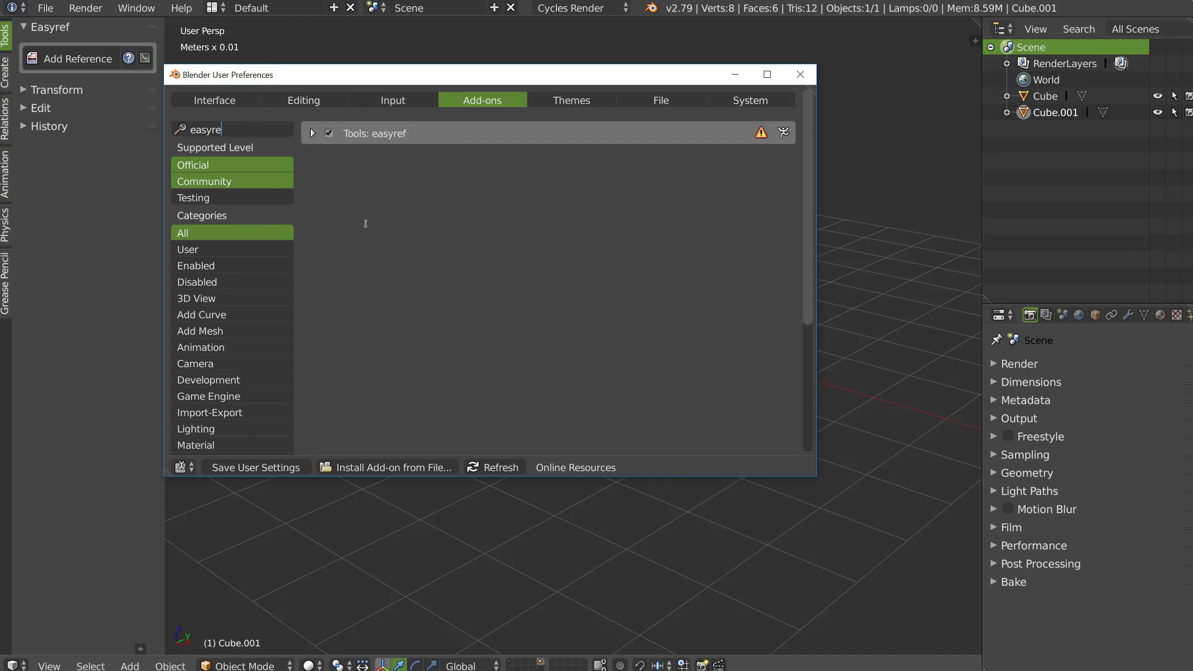
left_click(312, 133)
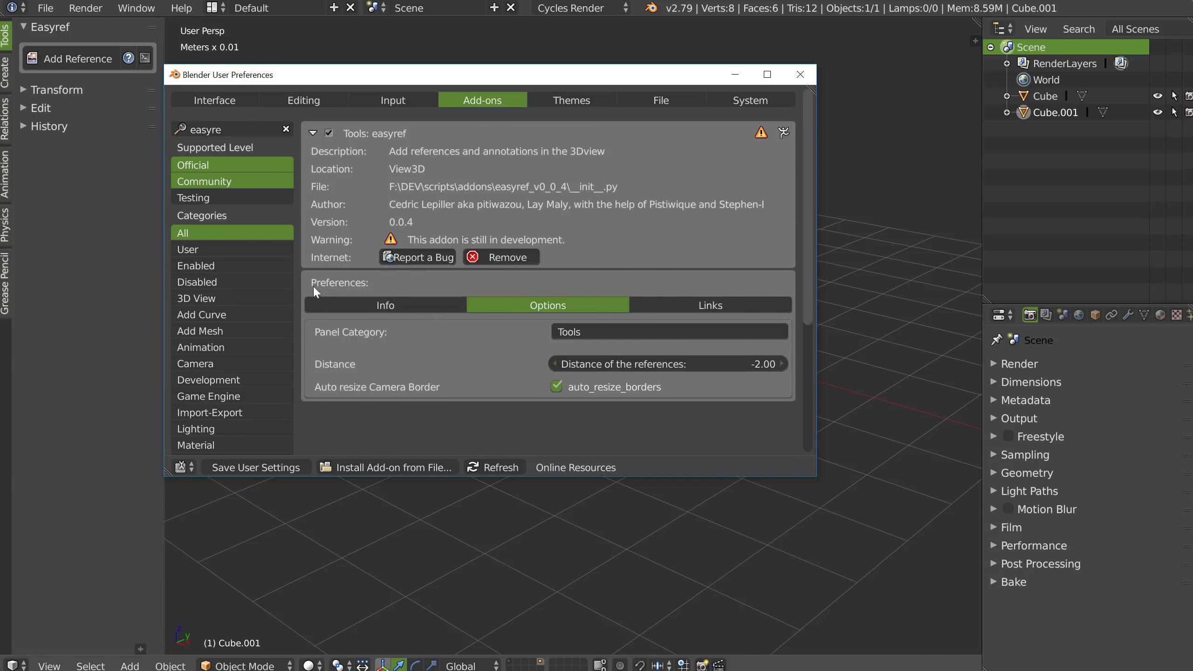
Read the easyref add-on's information and instructions, review its options, and put the preferences window away
left_click(399, 304)
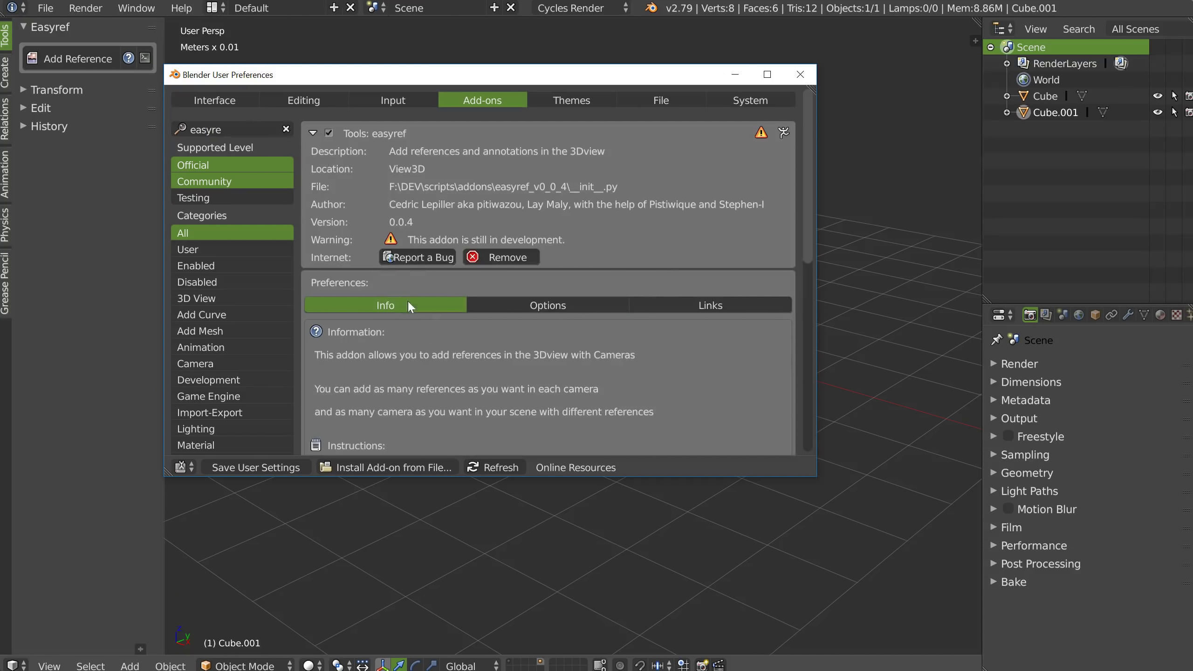
scroll(407, 300, "down", 7)
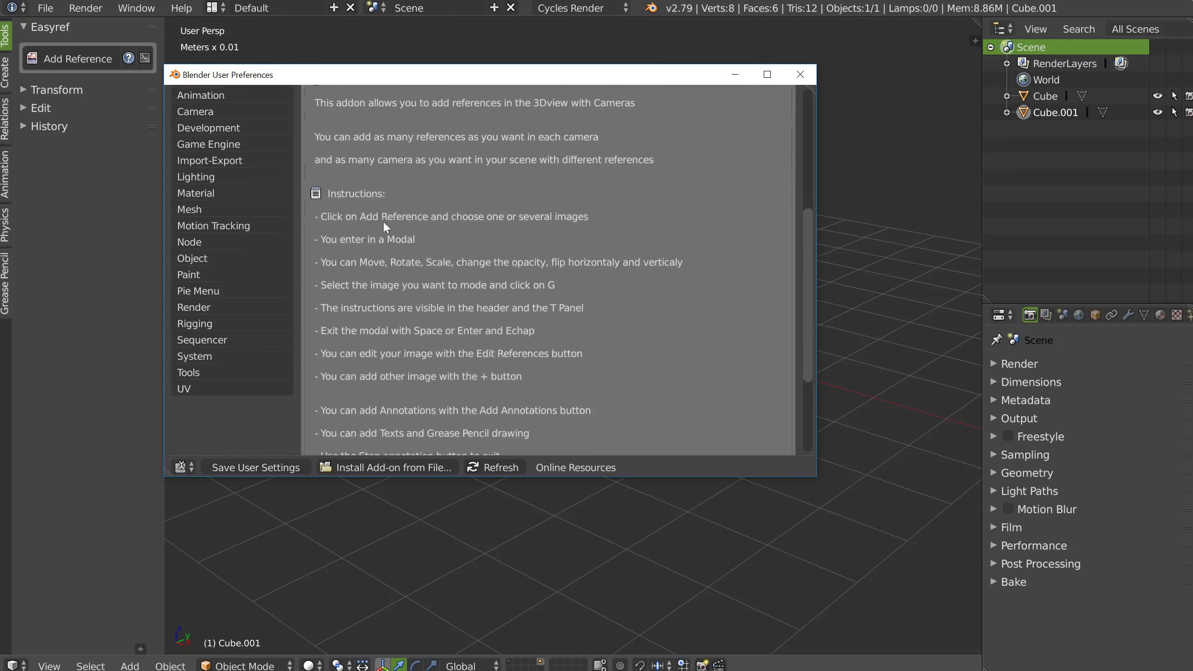
scroll(384, 224, "down", 7)
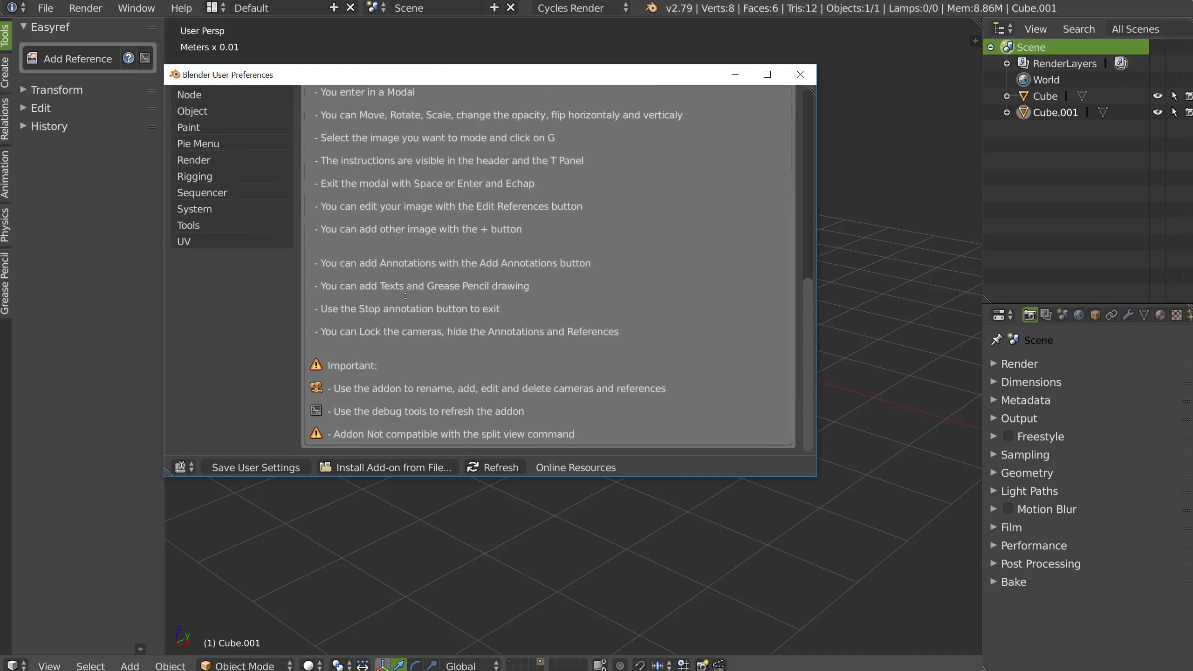
scroll(411, 423, "up", 7)
scroll(410, 423, "up", 4)
left_click(517, 265)
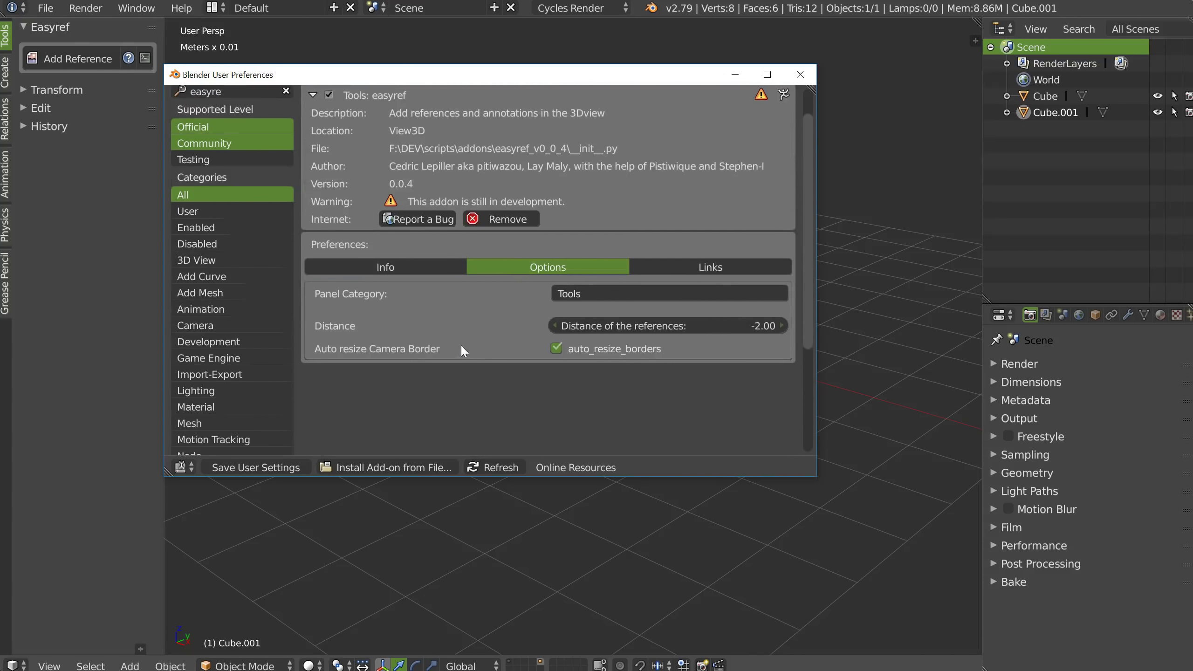
scroll(461, 344, "down", 2)
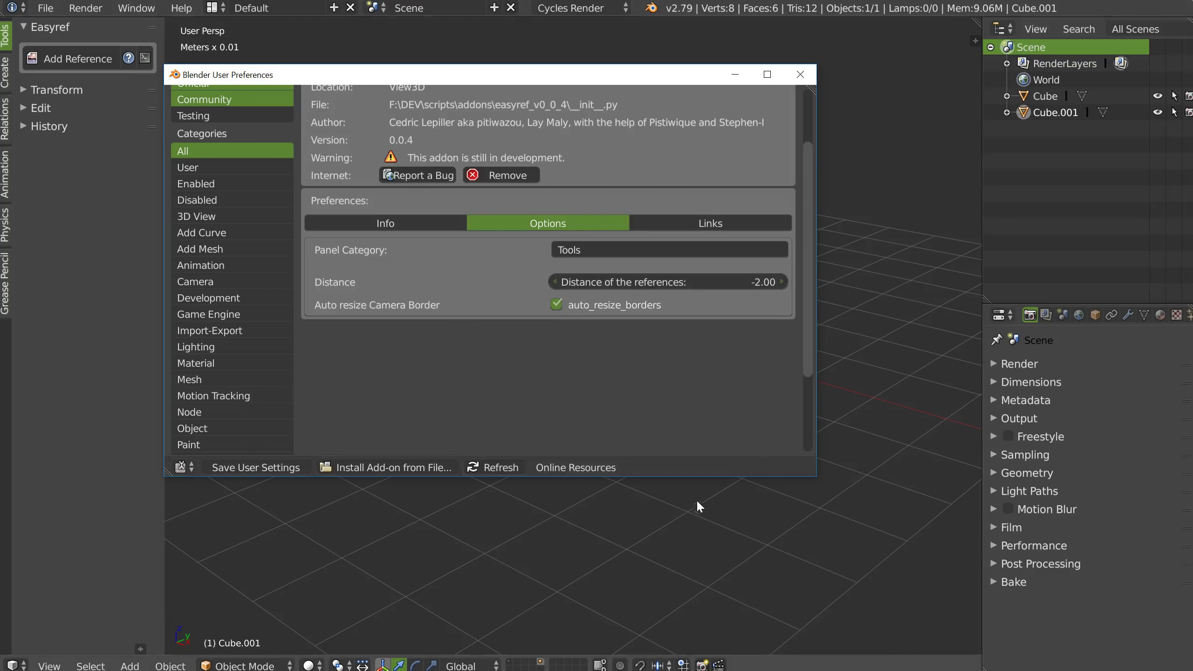
left_click(734, 74)
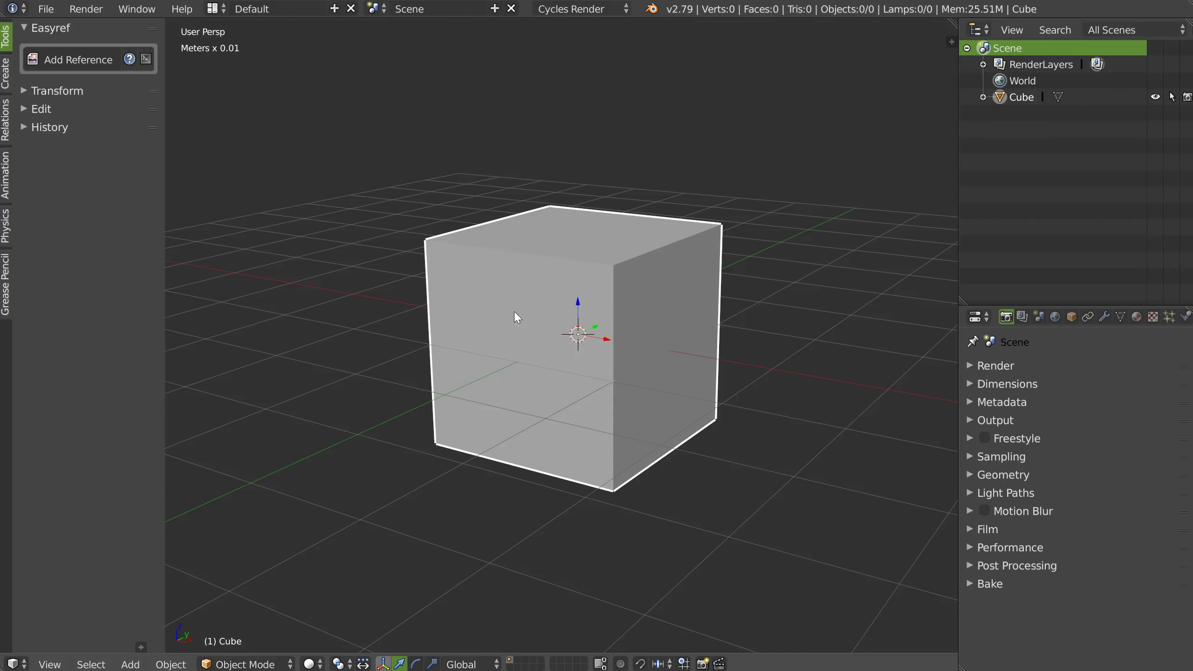
Show the Easyref help information in the 3D view's add-on panel
middle_click_drag(514, 312, 579, 227)
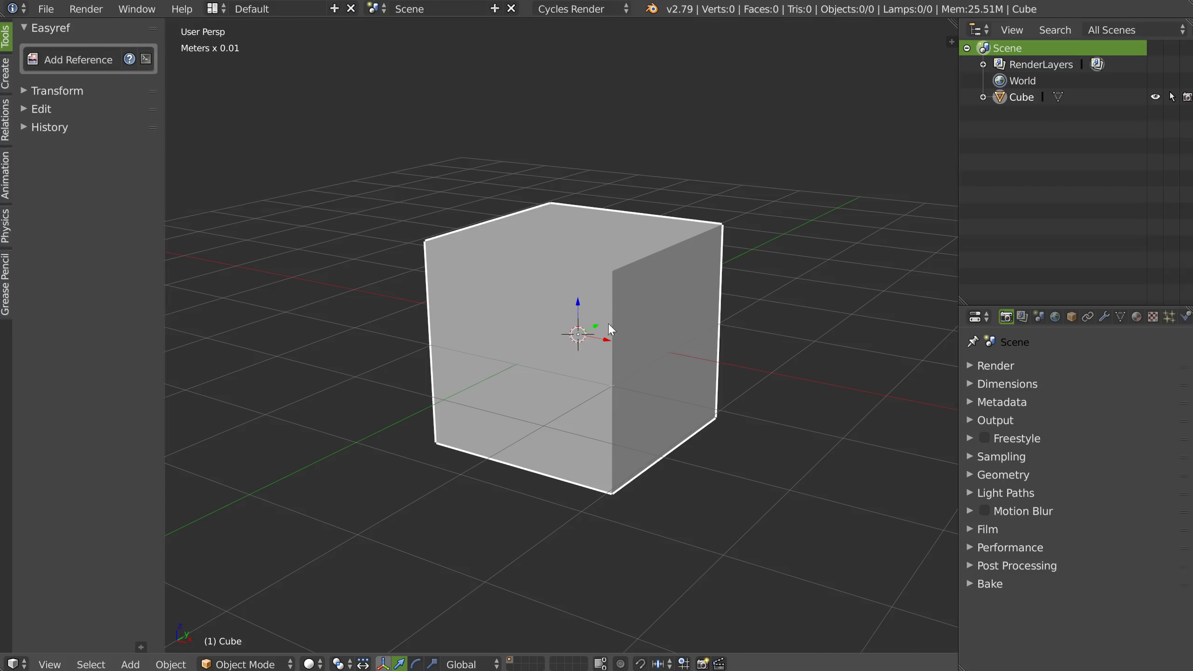
middle_click_drag(556, 306, 456, 289)
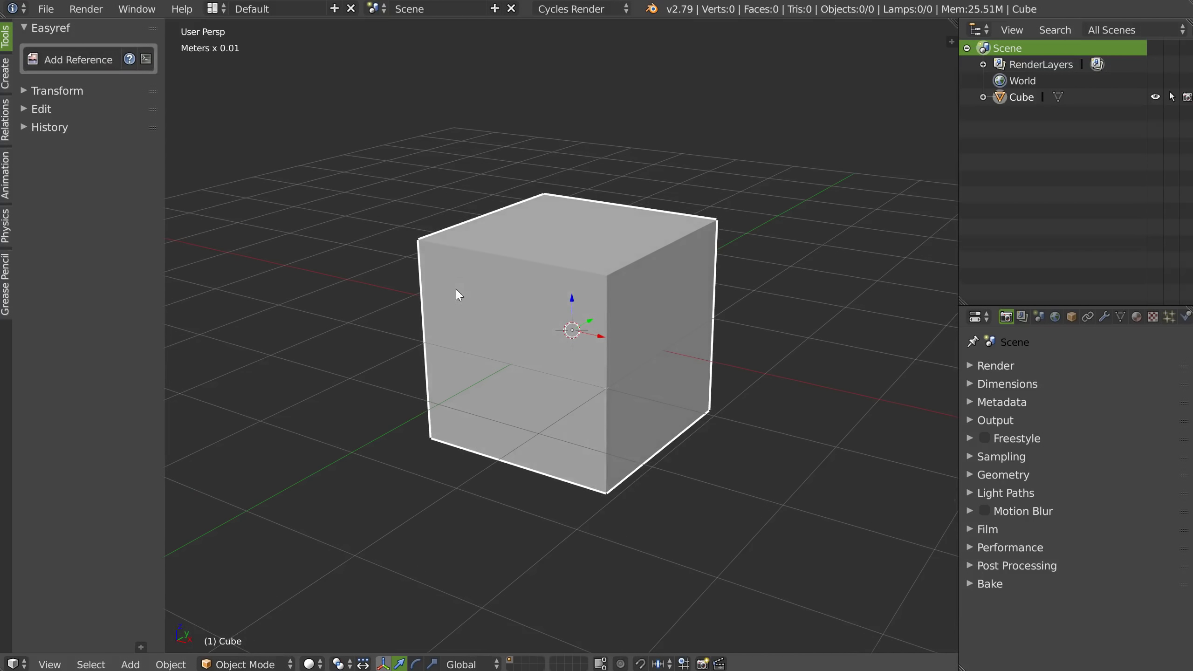
left_click(125, 63)
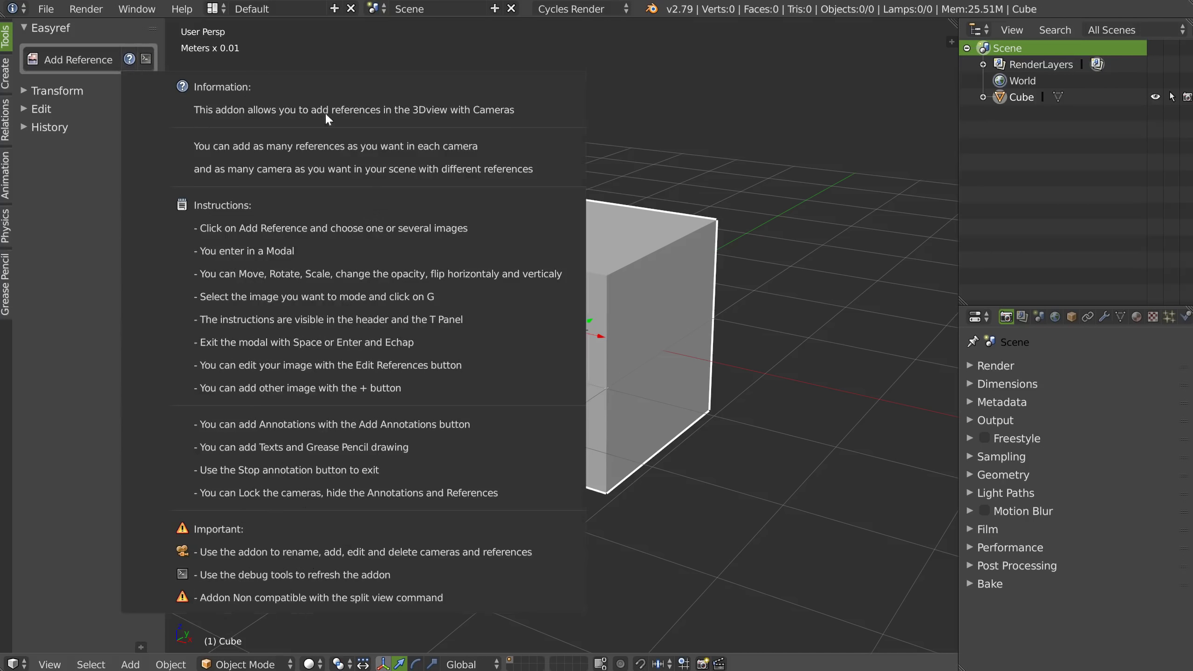
Run Delete all Grease Pencil from the Easyref debug tools
left_click(145, 59)
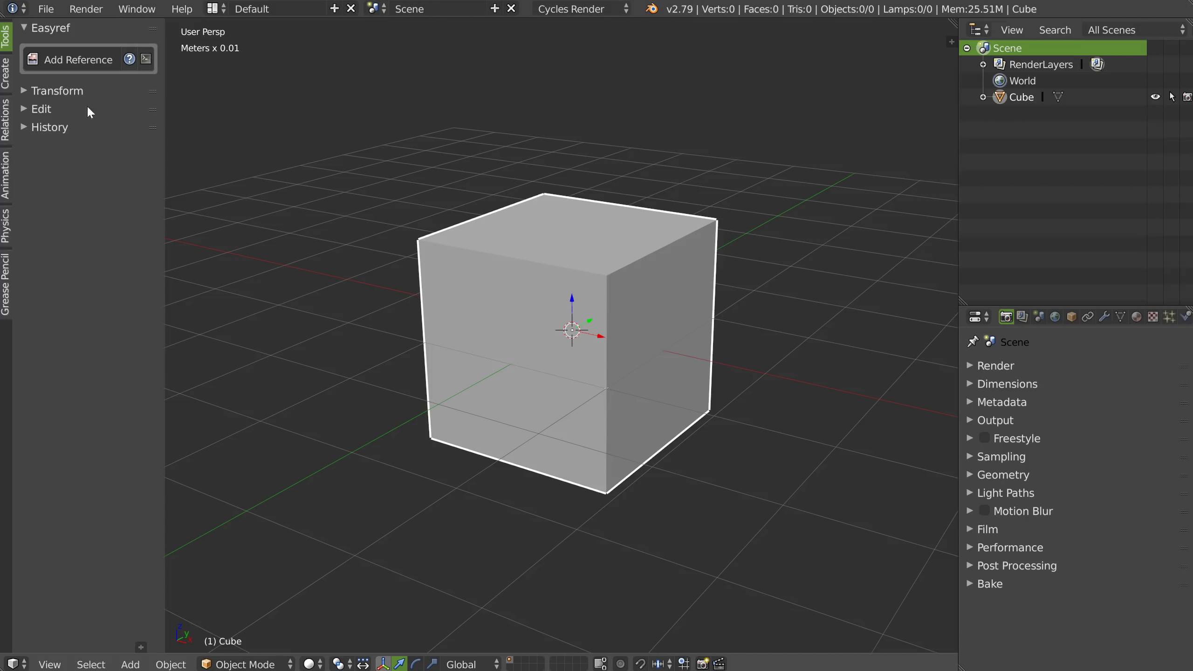
left_click(145, 64)
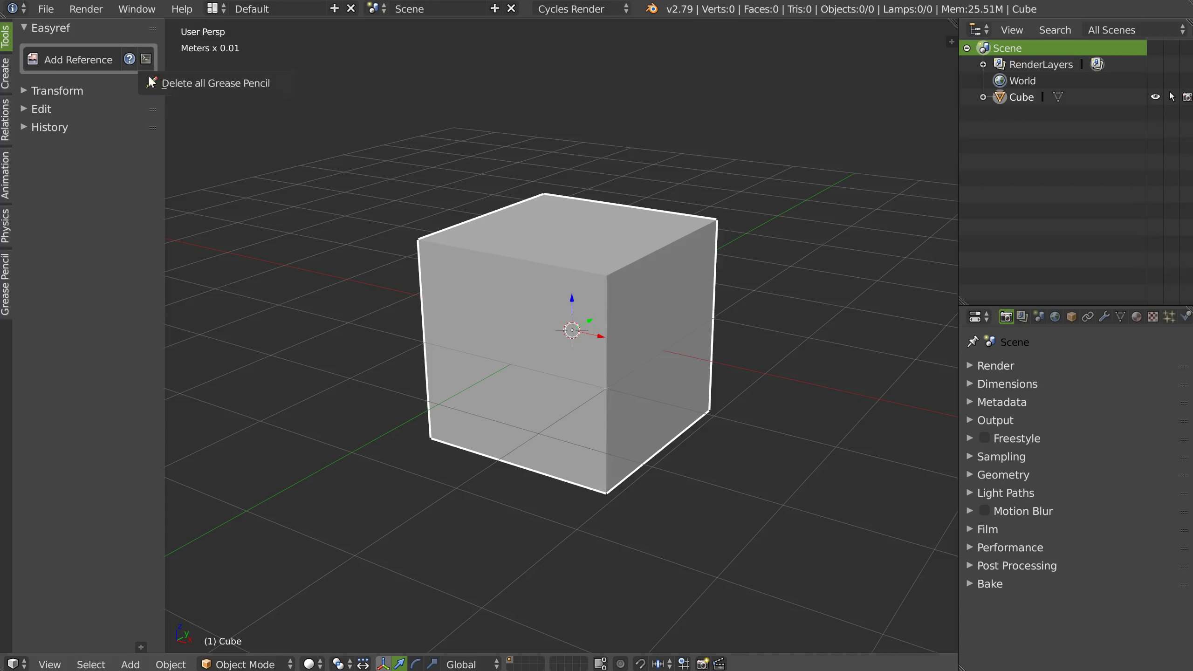
left_click(215, 85)
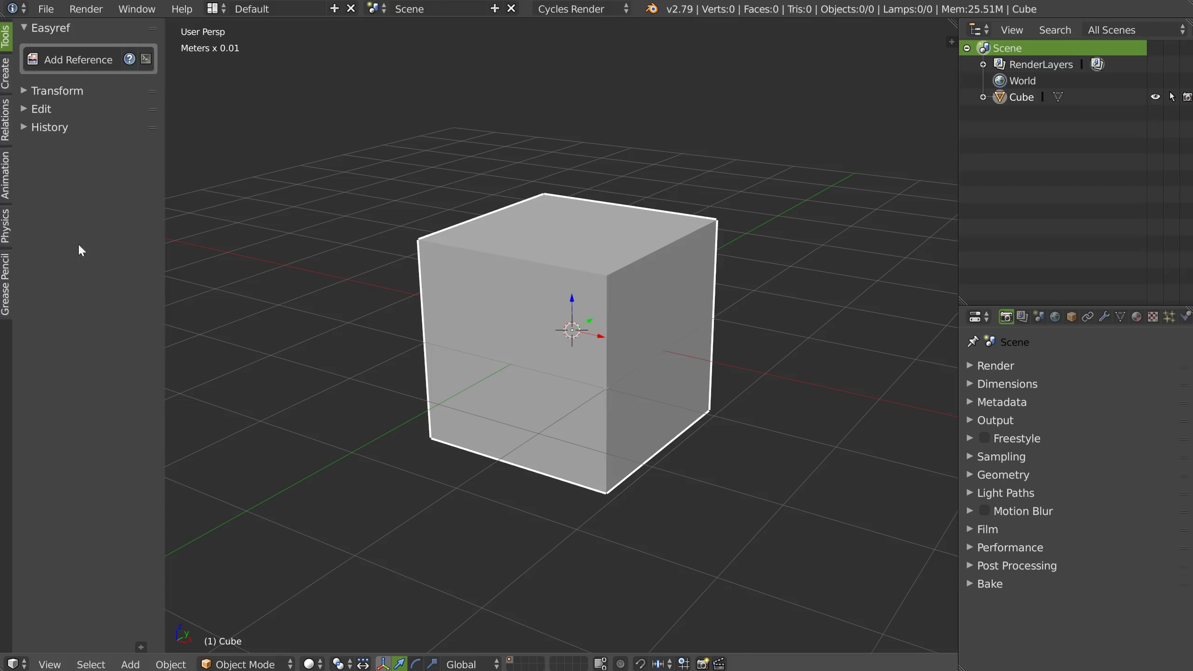
Add the fire hydrant photo, the first blue monsters image and anvil.png from E:\ as references, sorting the files by date
middle_click_drag(421, 295, 423, 299)
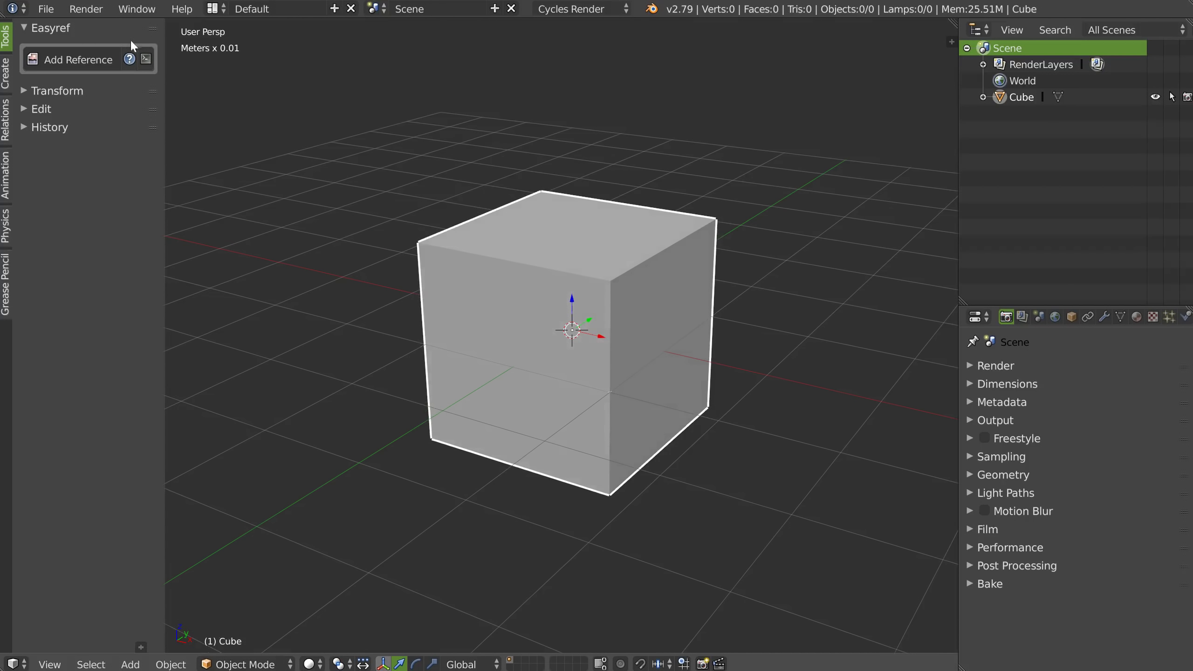
left_click(71, 61)
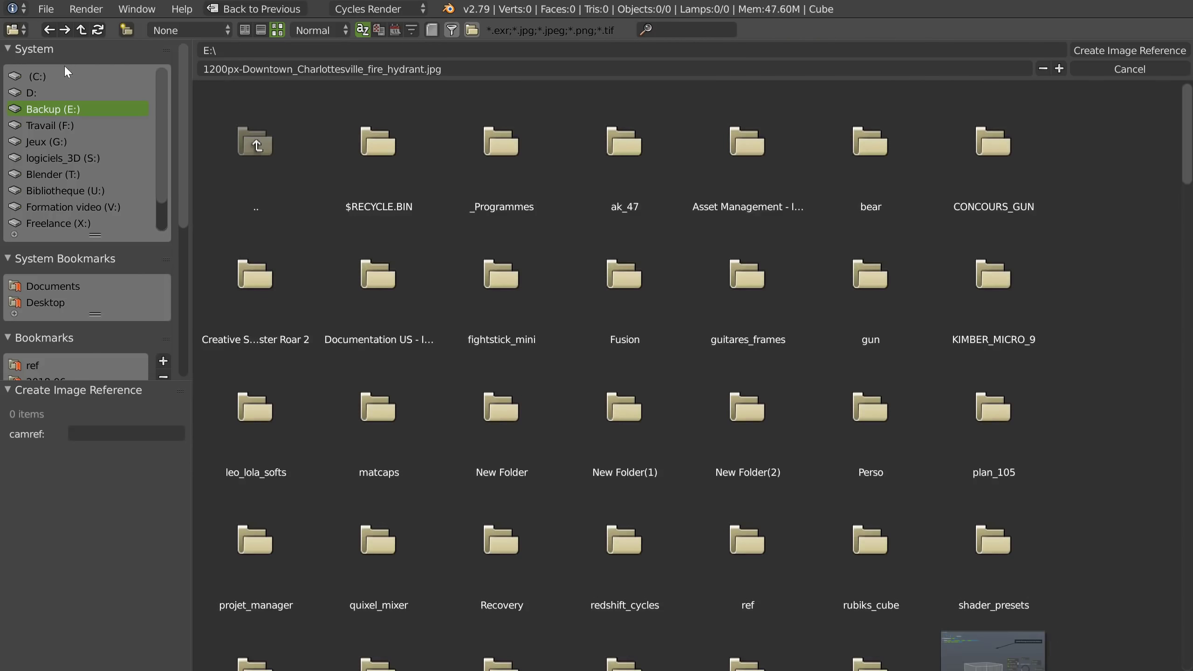
left_click(395, 31)
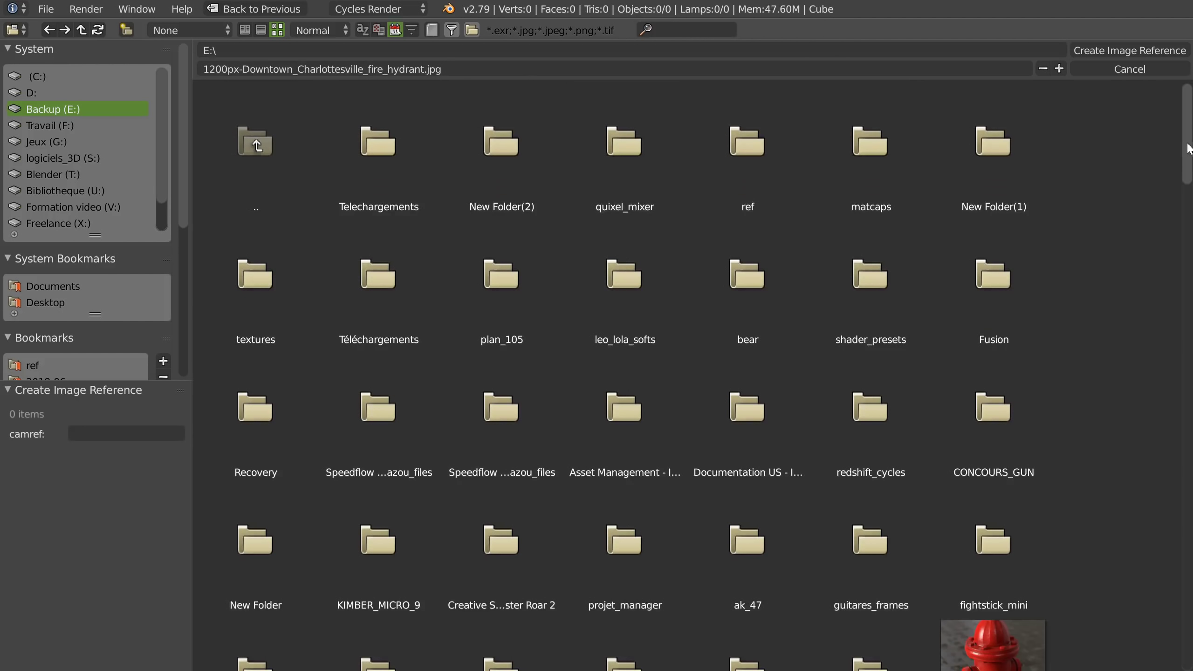
scroll(1188, 149, "down", 5)
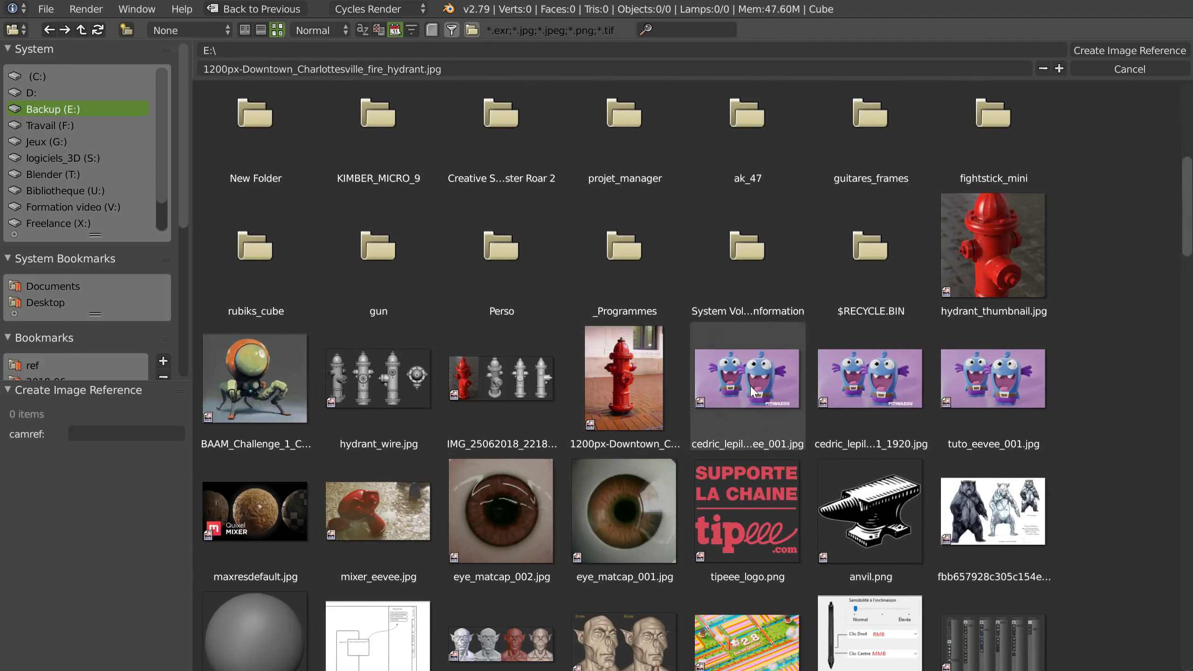
left_click(751, 390)
left_click(617, 386, "shift")
left_click(864, 515, "shift")
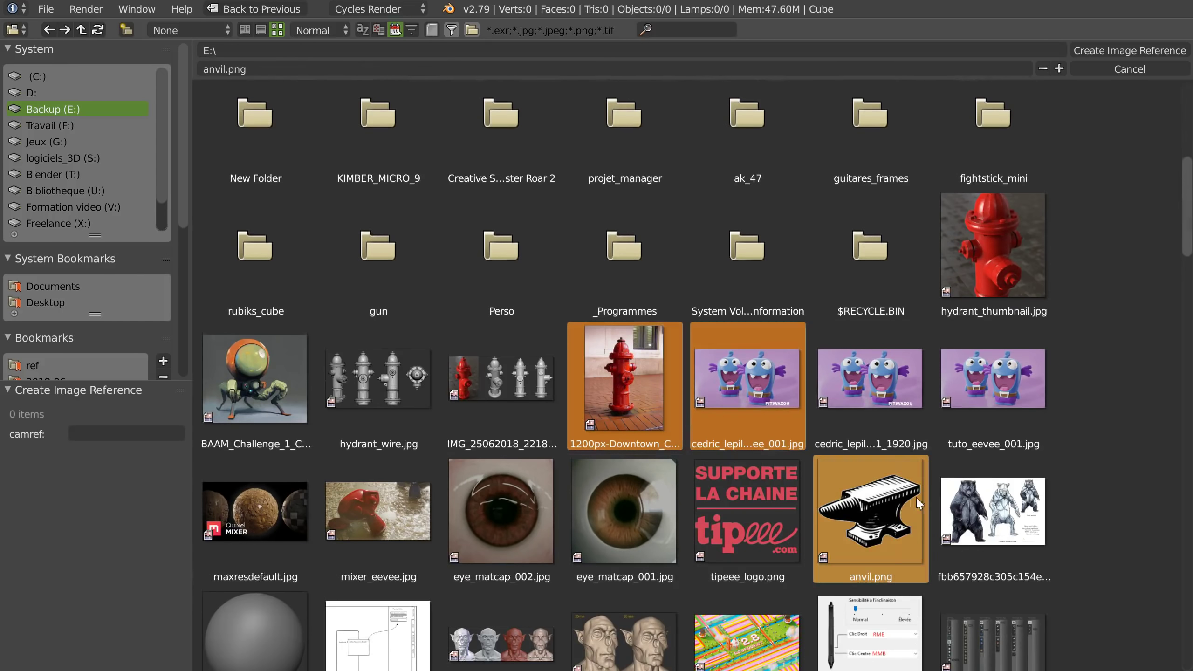
left_click(1094, 50)
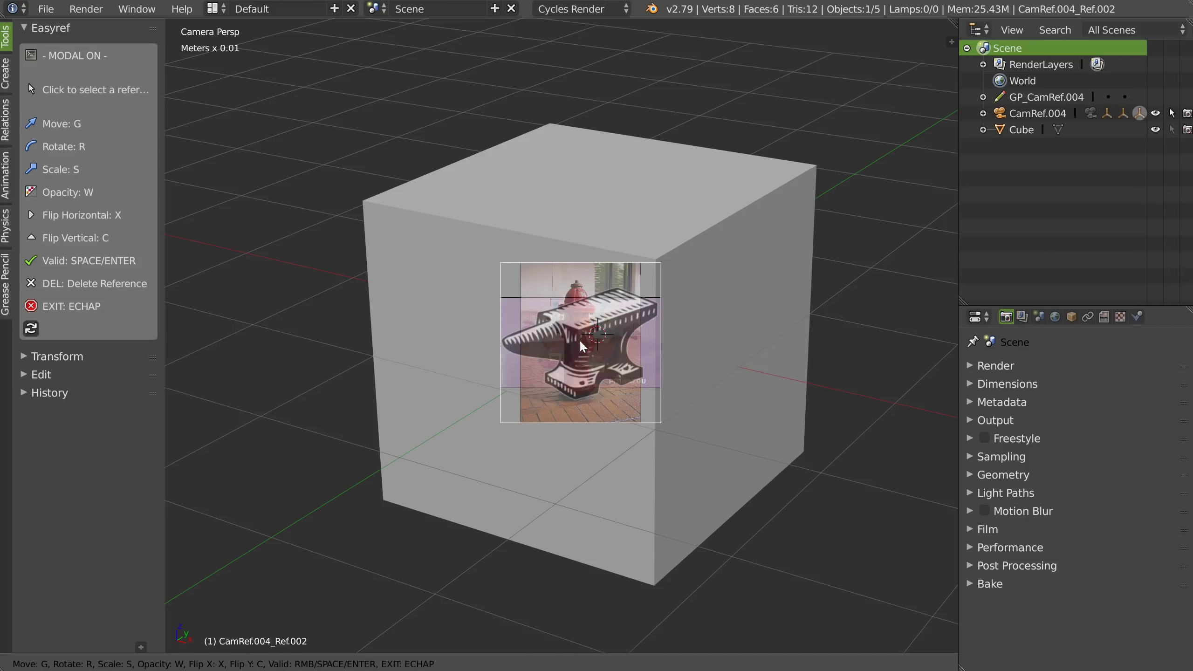
Place the anvil reference beyond the cube's upper right corner, slightly enlarged and slightly rotated
key("g")
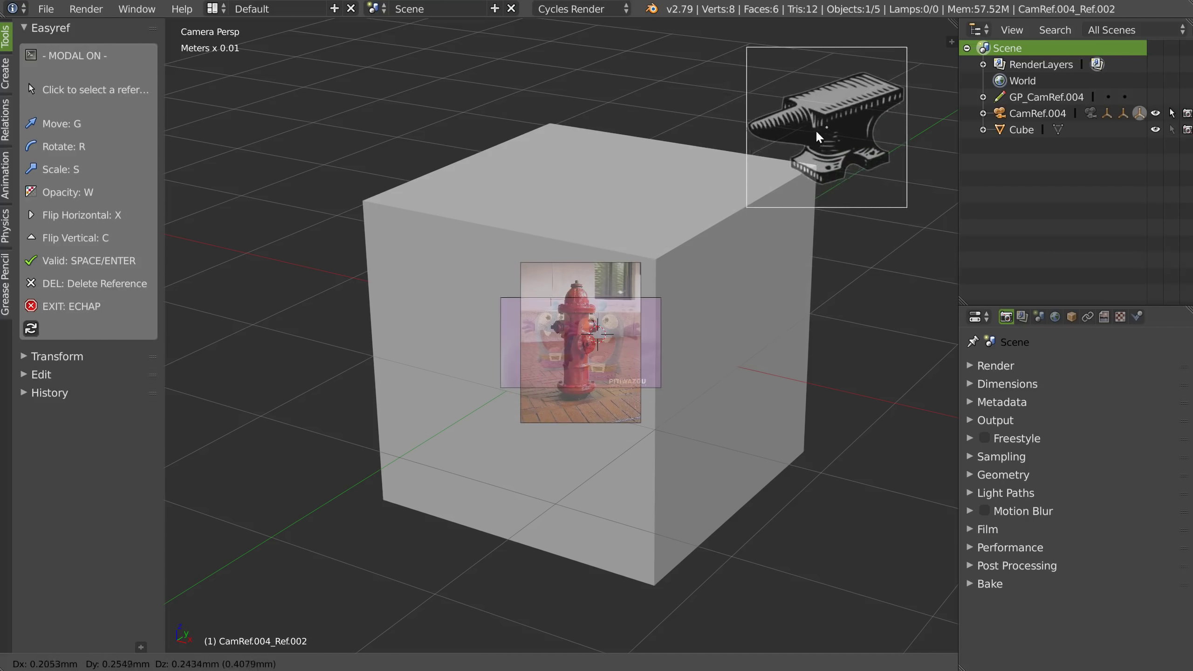
left_click(833, 124)
key("s")
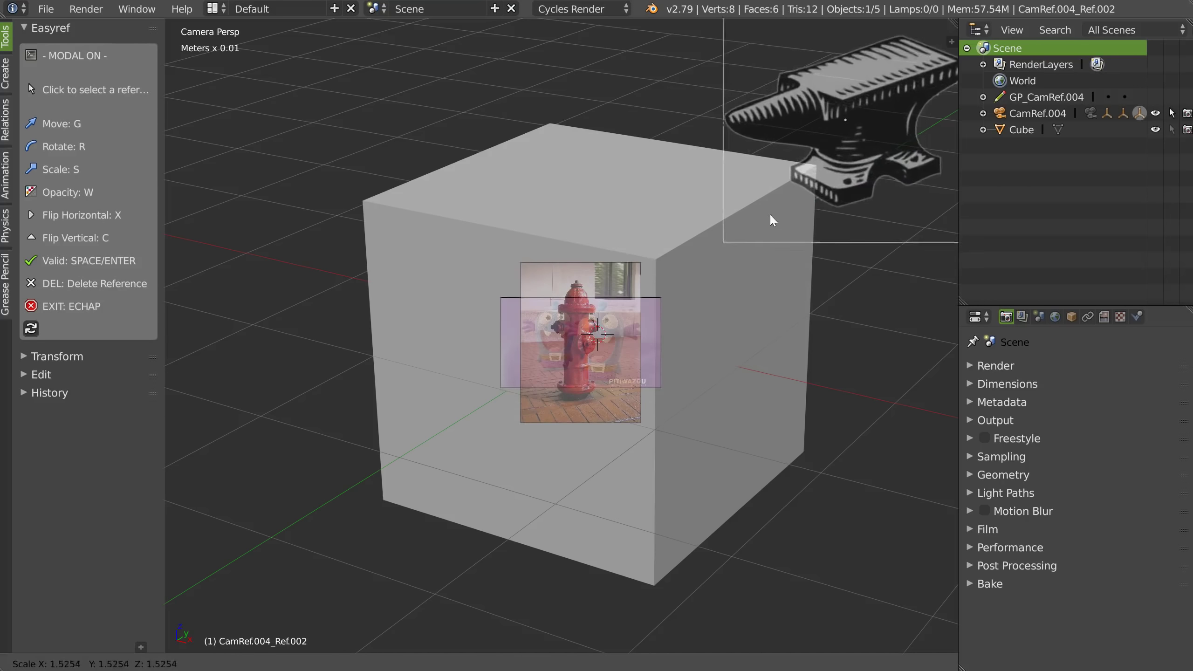
right_click(871, 153)
key("r")
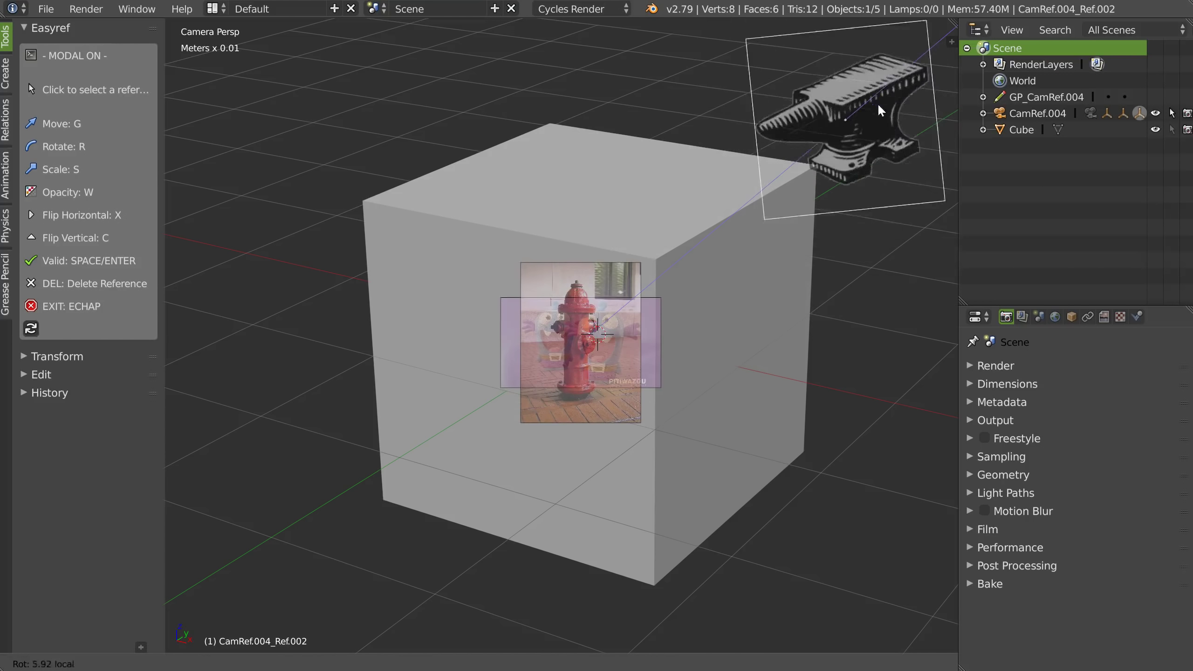
left_click(887, 118)
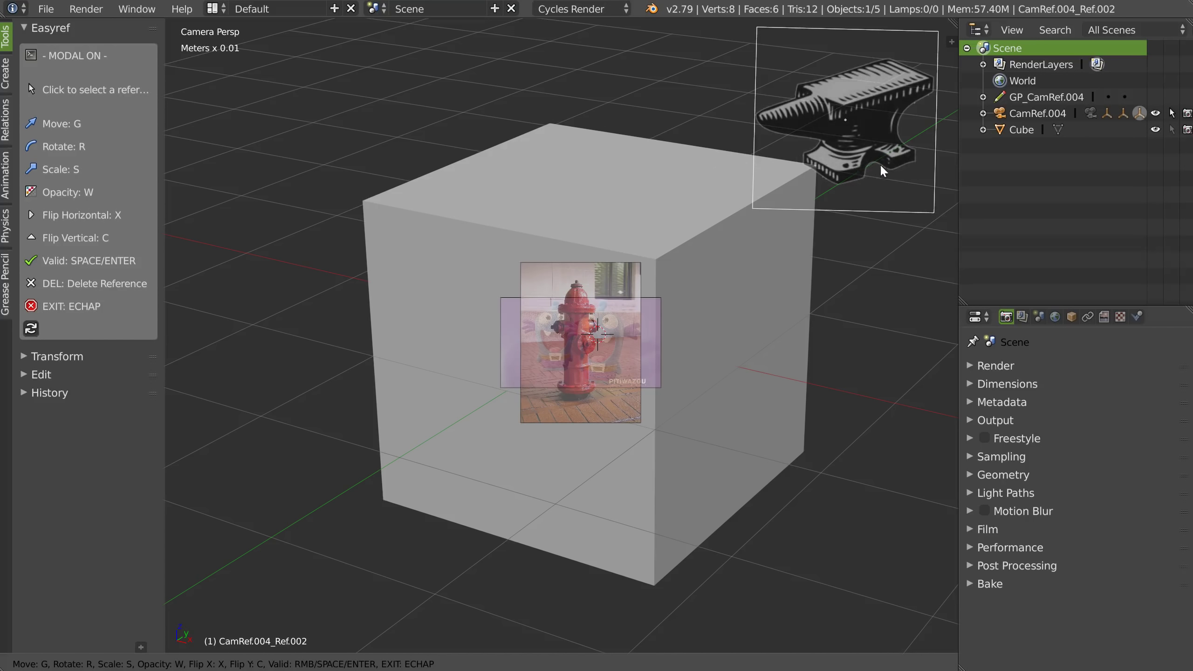
Try flipping the anvil reference horizontally and vertically, reverting each flip
key("x")
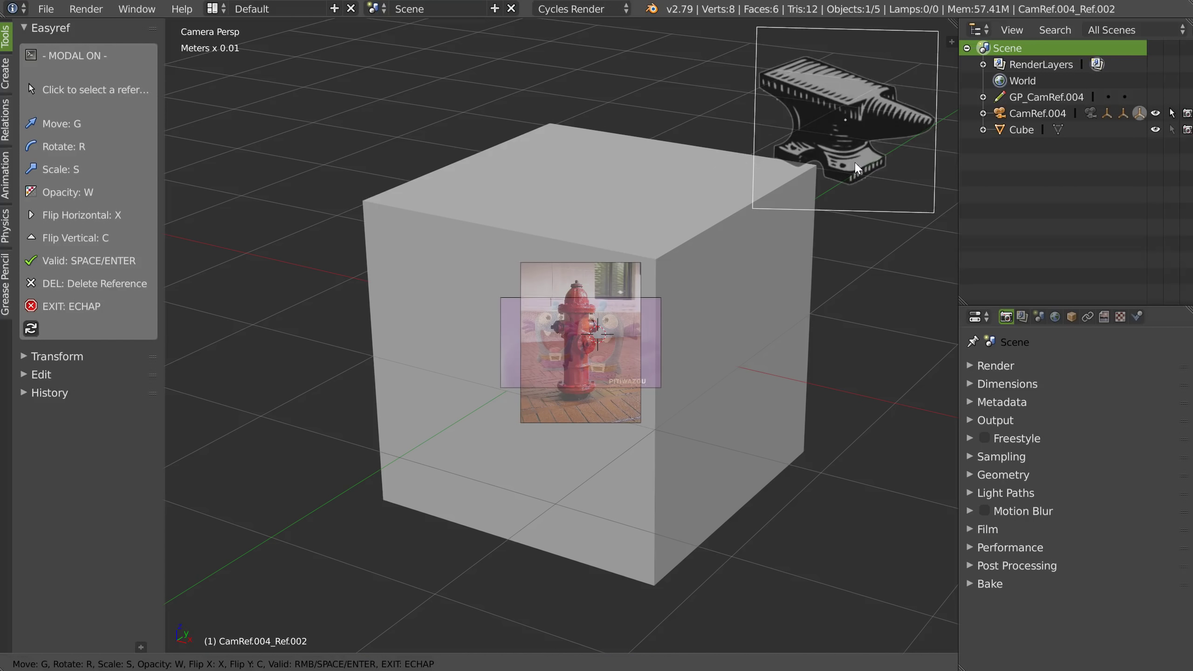
key("x")
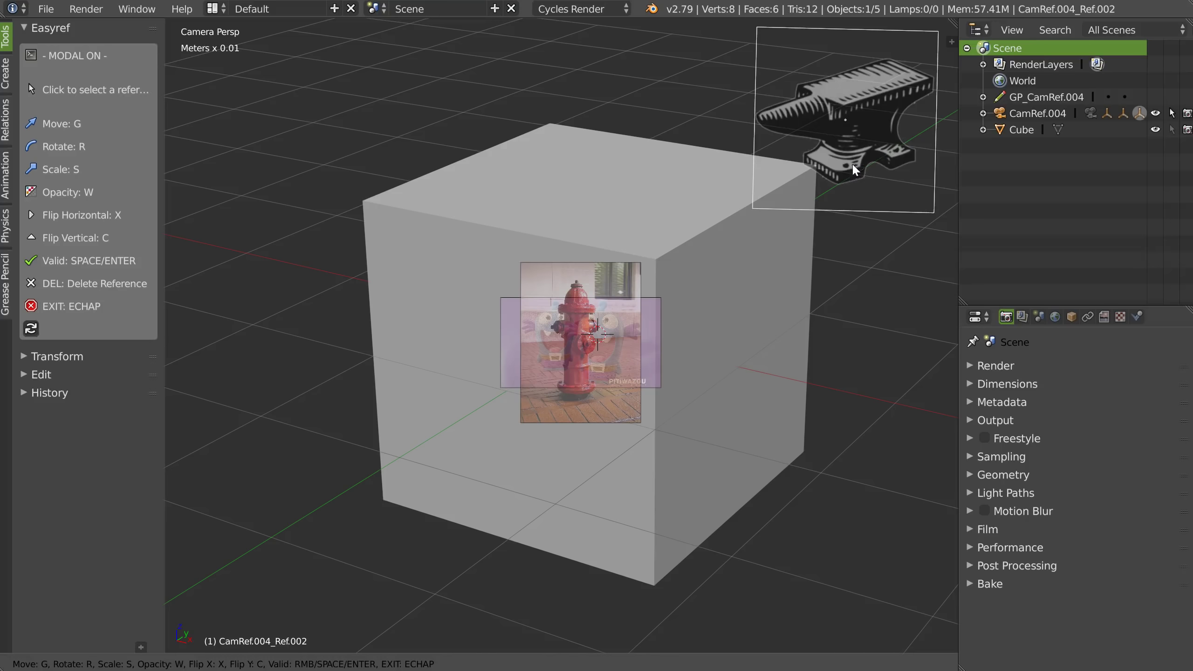
key("c")
key("c")
Move the blue monsters reference to just below the anvil reference
left_click(597, 324)
key("g")
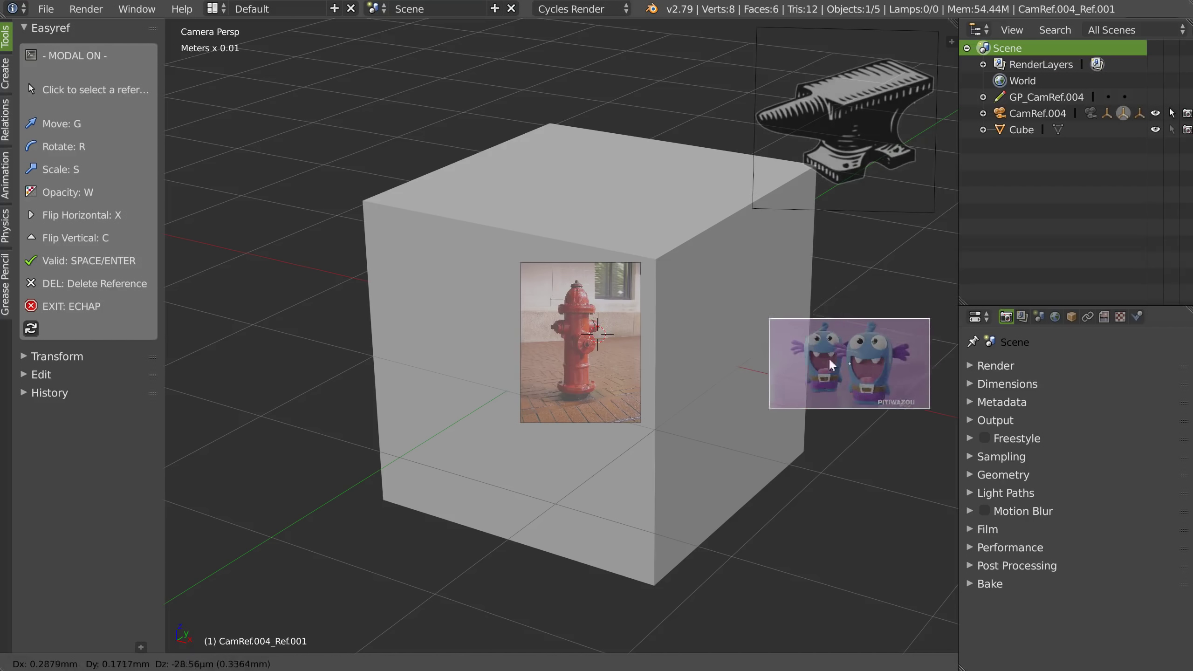
left_click(834, 278)
Move the fire hydrant reference below the monsters image, enlarge it, and adjust its opacity
left_click(580, 370)
key("g")
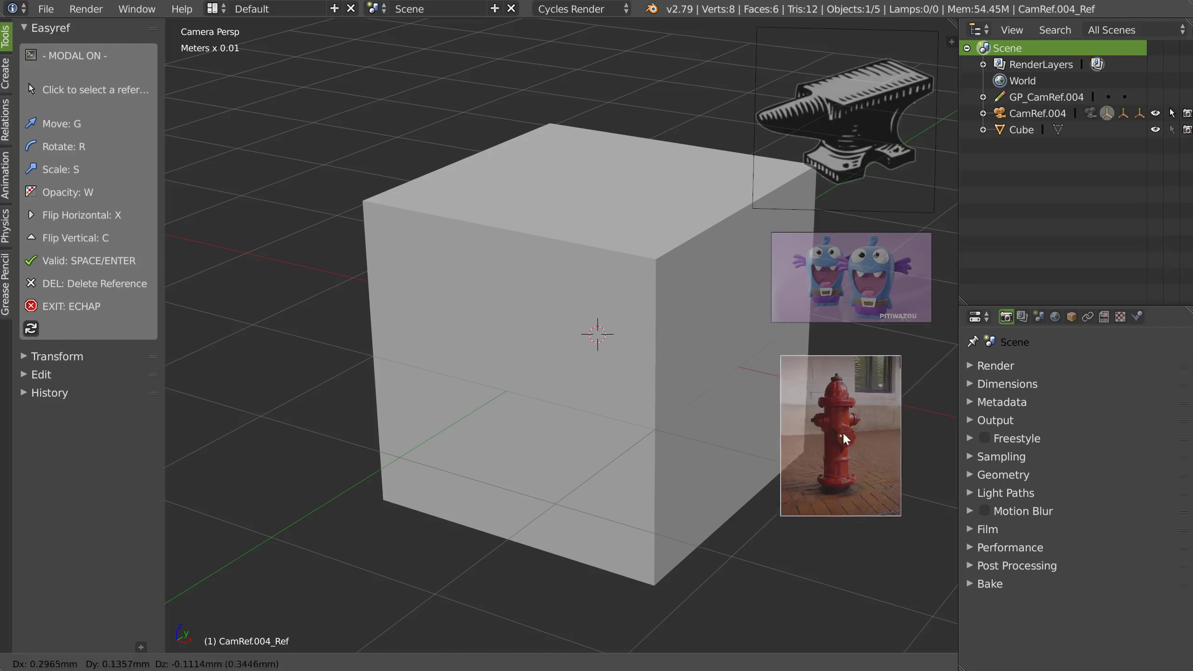
left_click(867, 445)
key("s")
left_click(750, 458)
key("w")
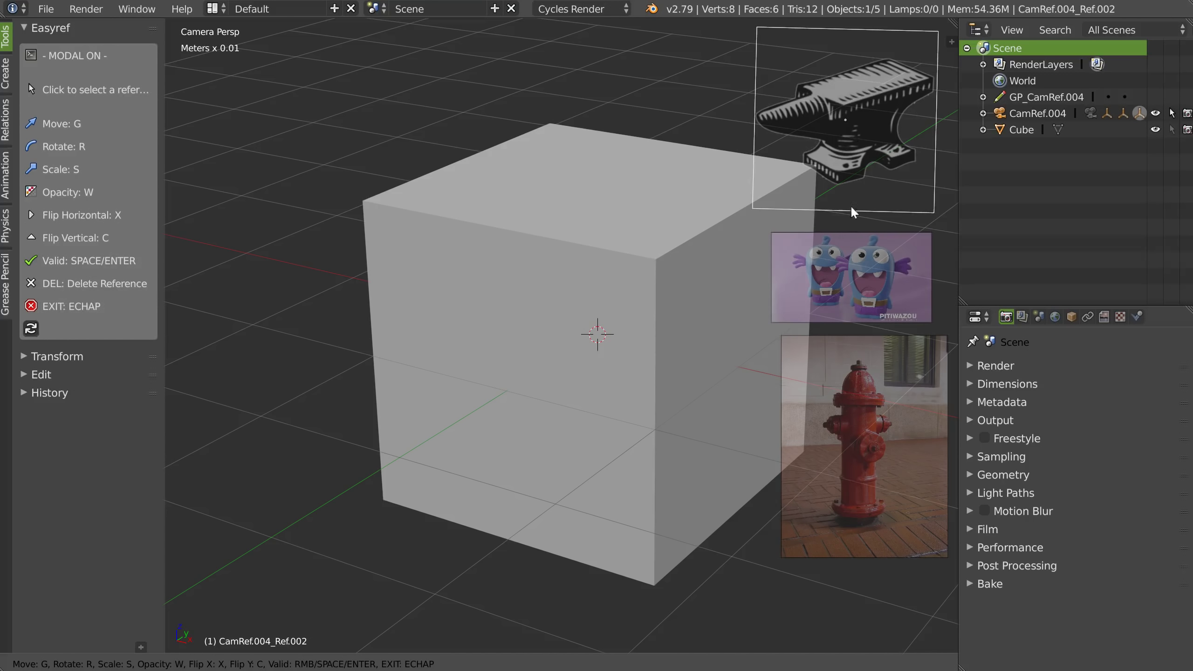
Delete the anvil reference and move the blue monsters reference up into its place
key("Delete")
left_click(852, 286)
left_click_drag(851, 287, 859, 86)
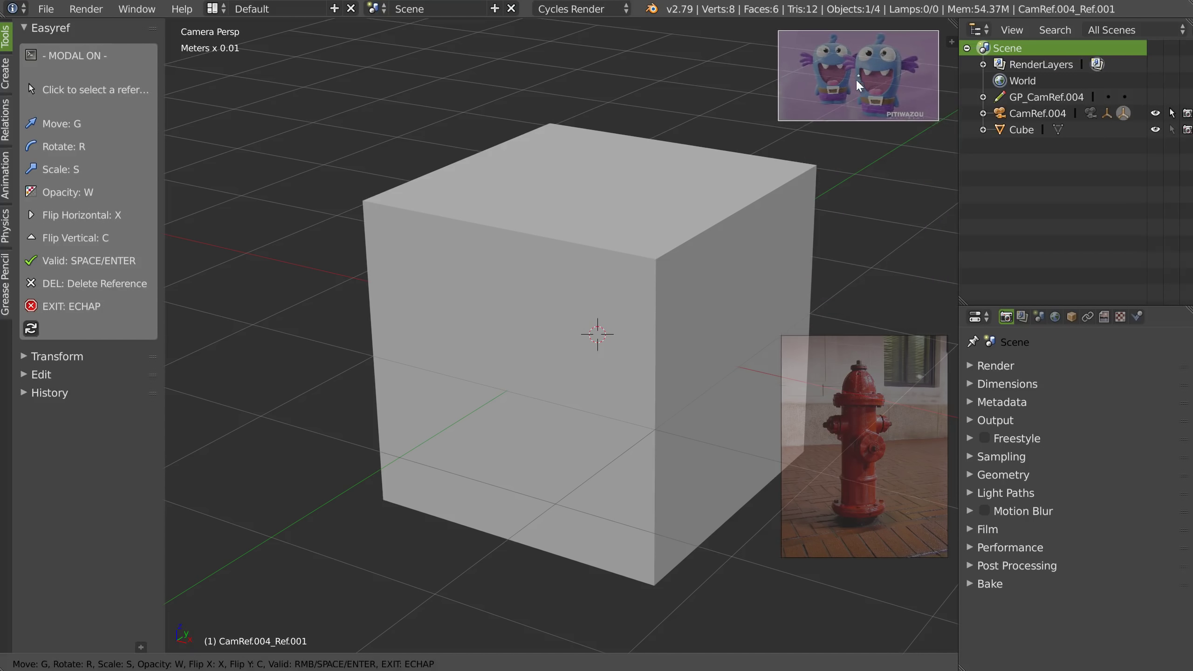
Move the fire hydrant reference down to the camera view's lower right corner and finish editing the references
left_click(817, 453)
key("g")
left_click(836, 498)
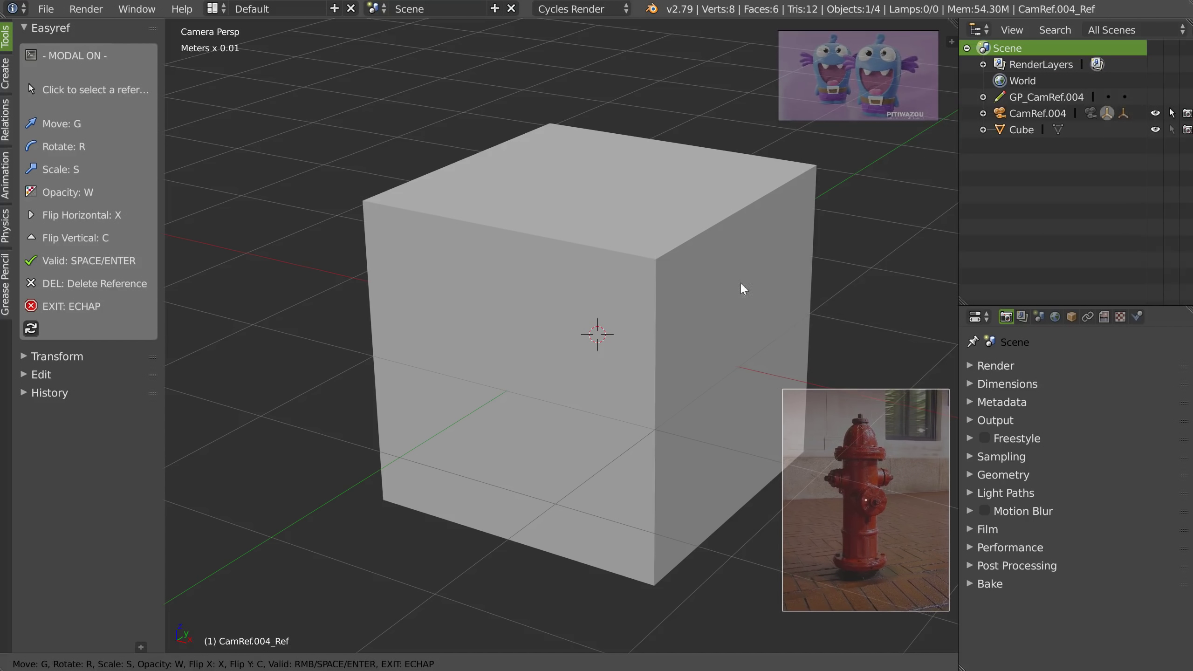
right_click(600, 259)
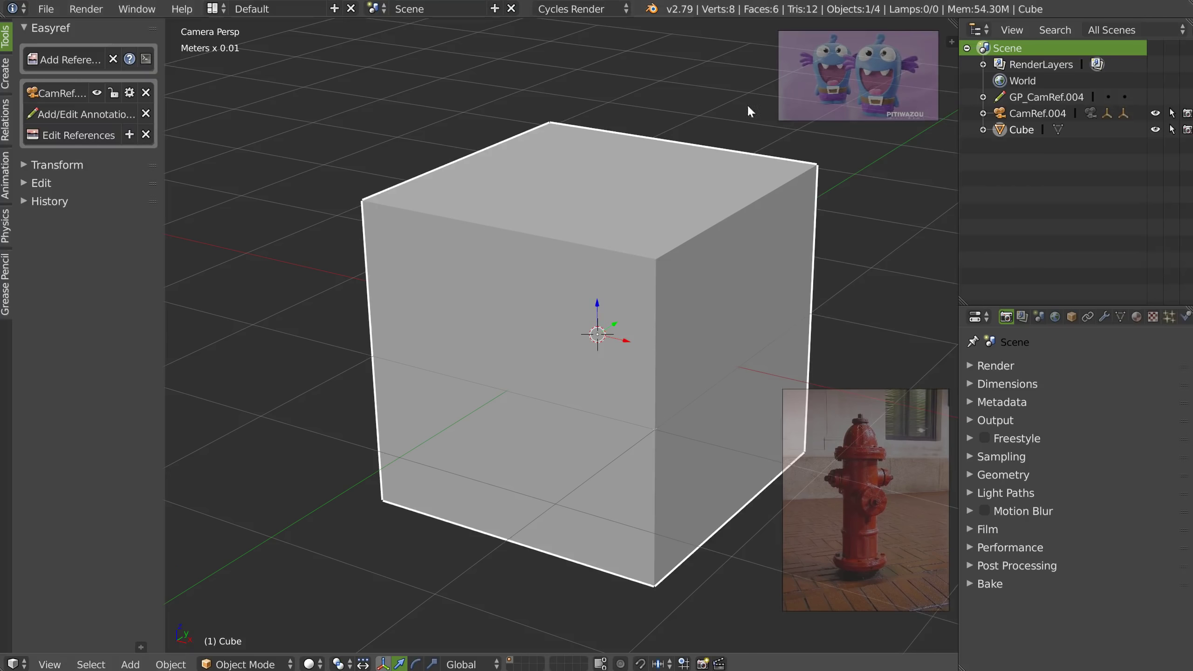
middle_click_drag(747, 107, 640, 236)
middle_click_drag(660, 309, 619, 106)
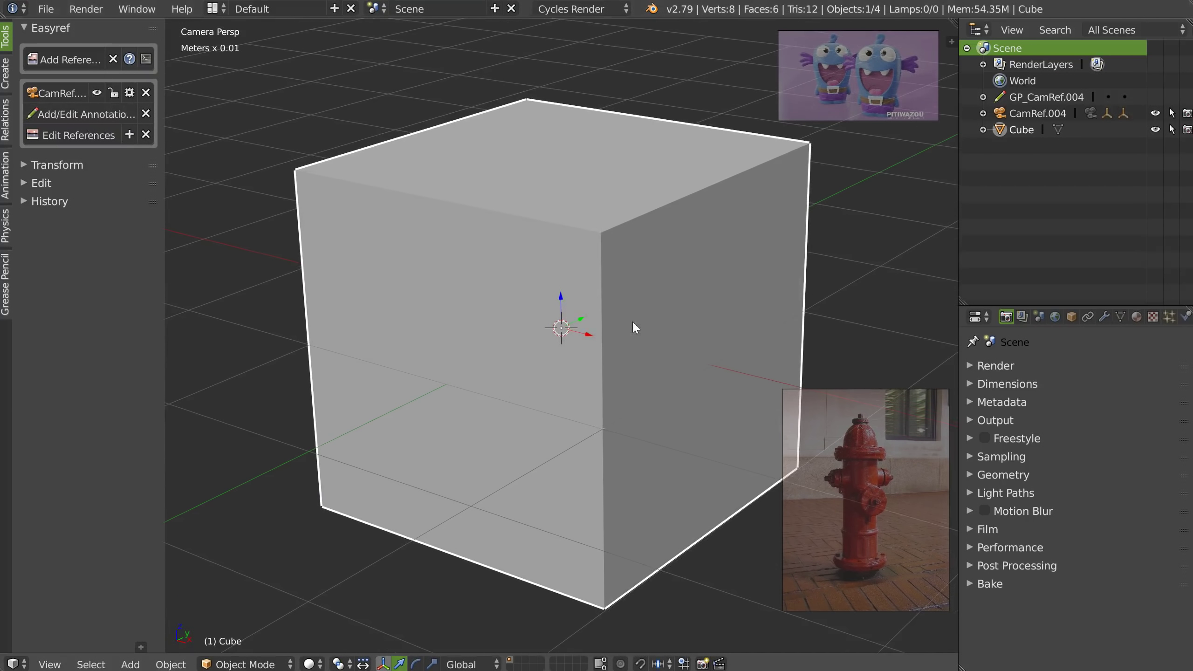
middle_click_drag(633, 322, 633, 313, "shift")
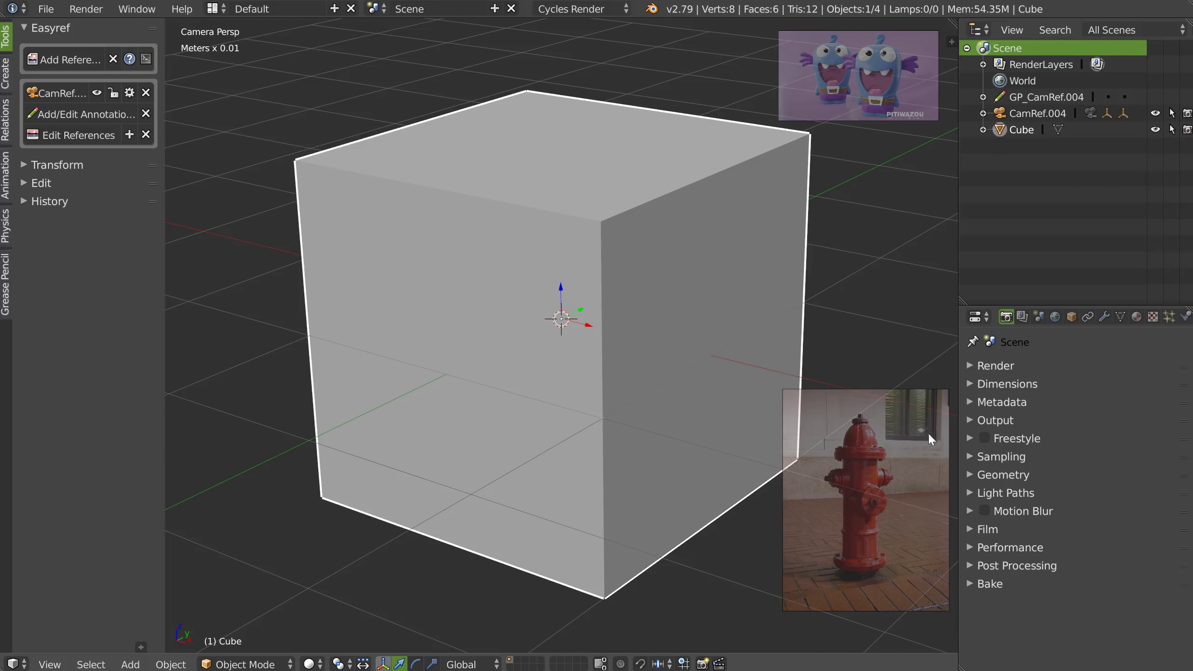
middle_click_drag(590, 261, 583, 280)
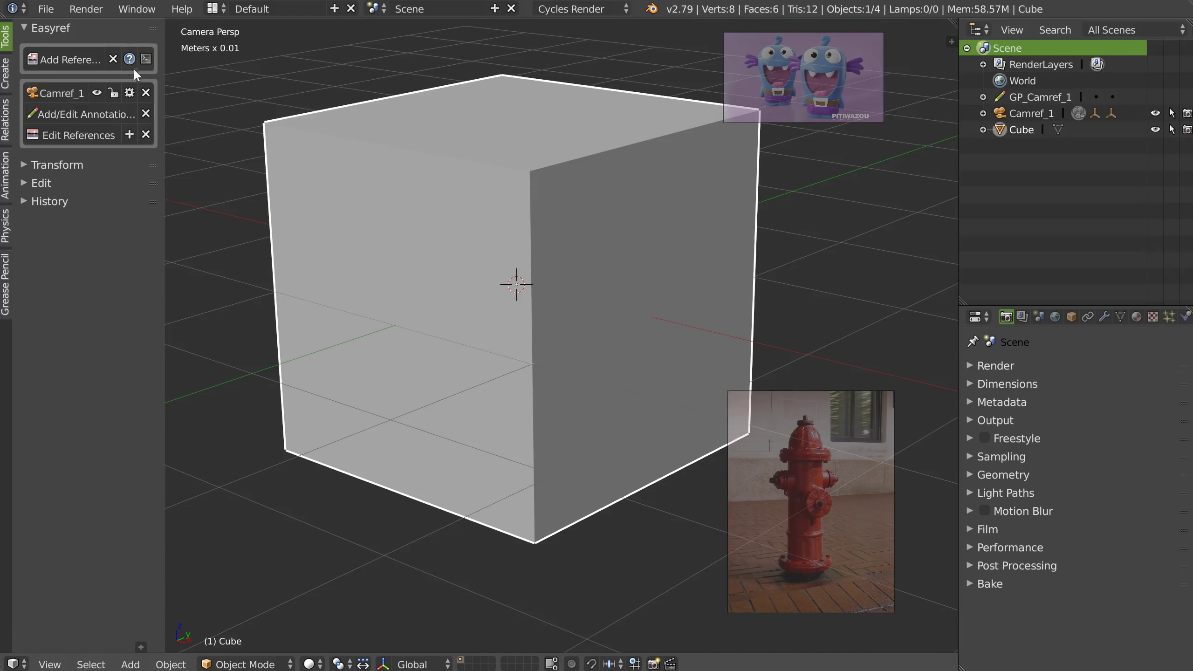
Create a second reference camera from the dark wireframe screenshot image in the E:\ folder
left_click(61, 56)
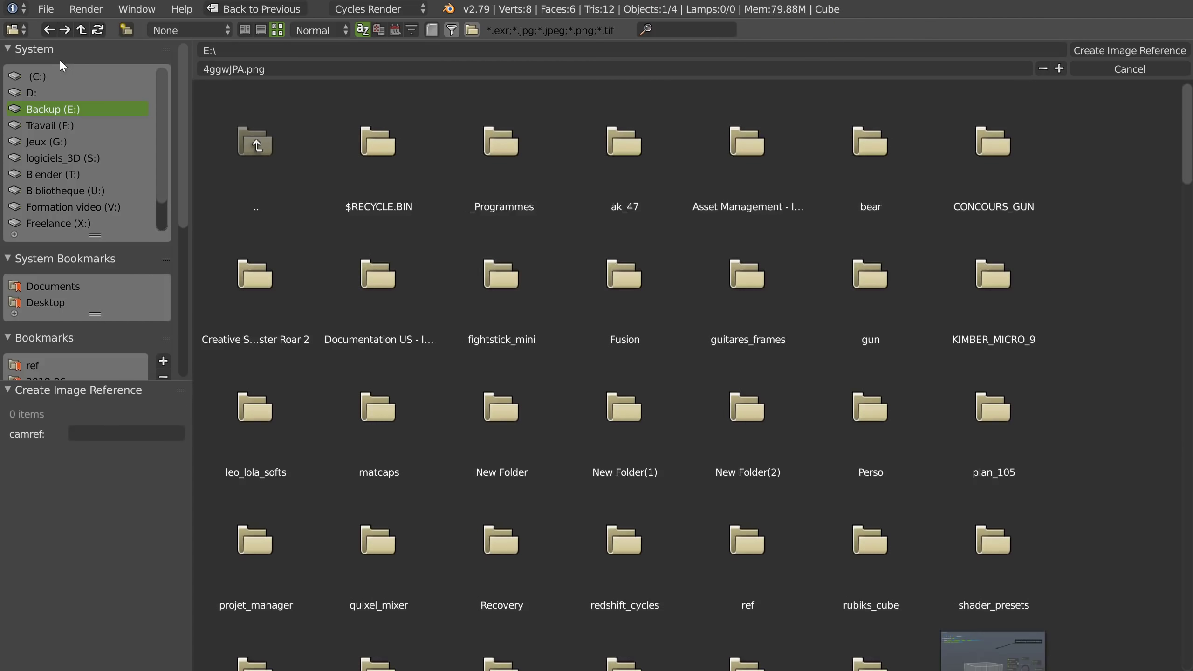
left_click(971, 639)
scroll(1064, 566, "down", 1)
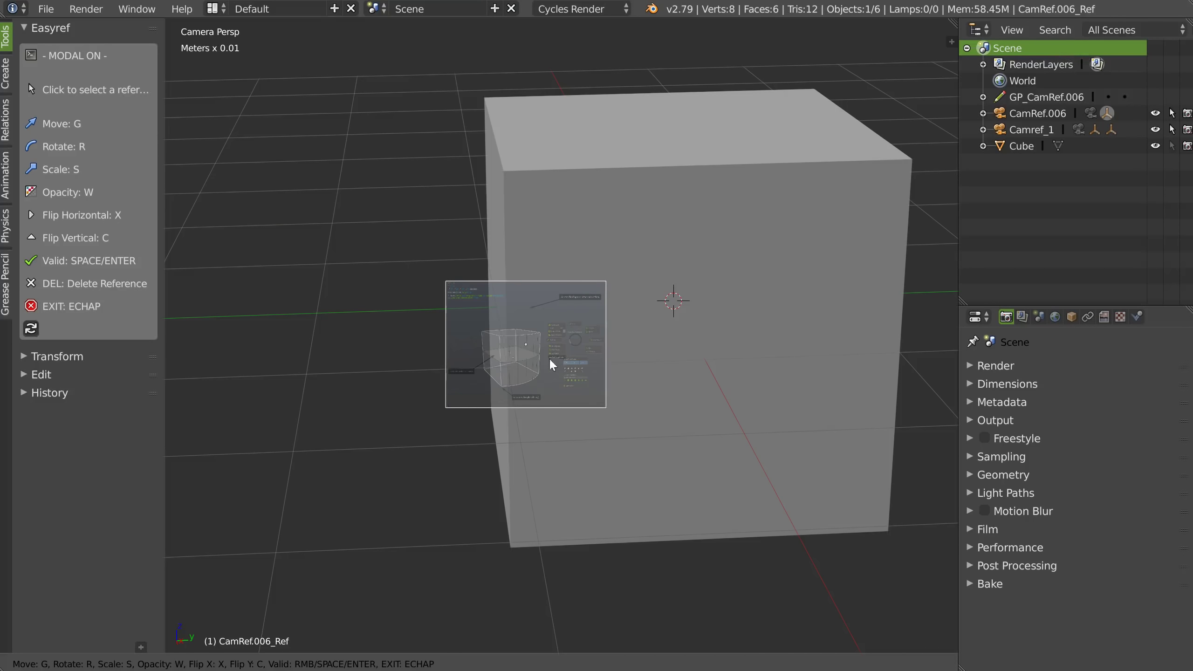
Move the screenshot reference to the camera view's upper left corner, enlarge it, set its opacity to about 0.683, and finish editing
key("g")
key("s")
left_click(462, 188)
key("w")
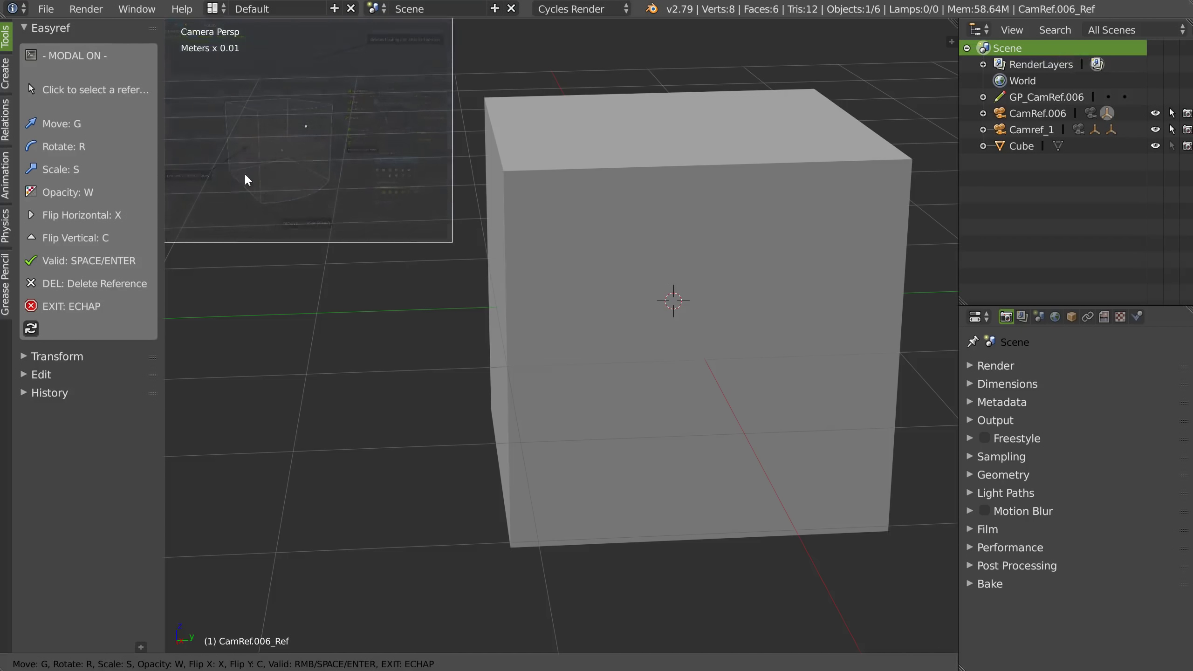
left_click(547, 190)
key("space")
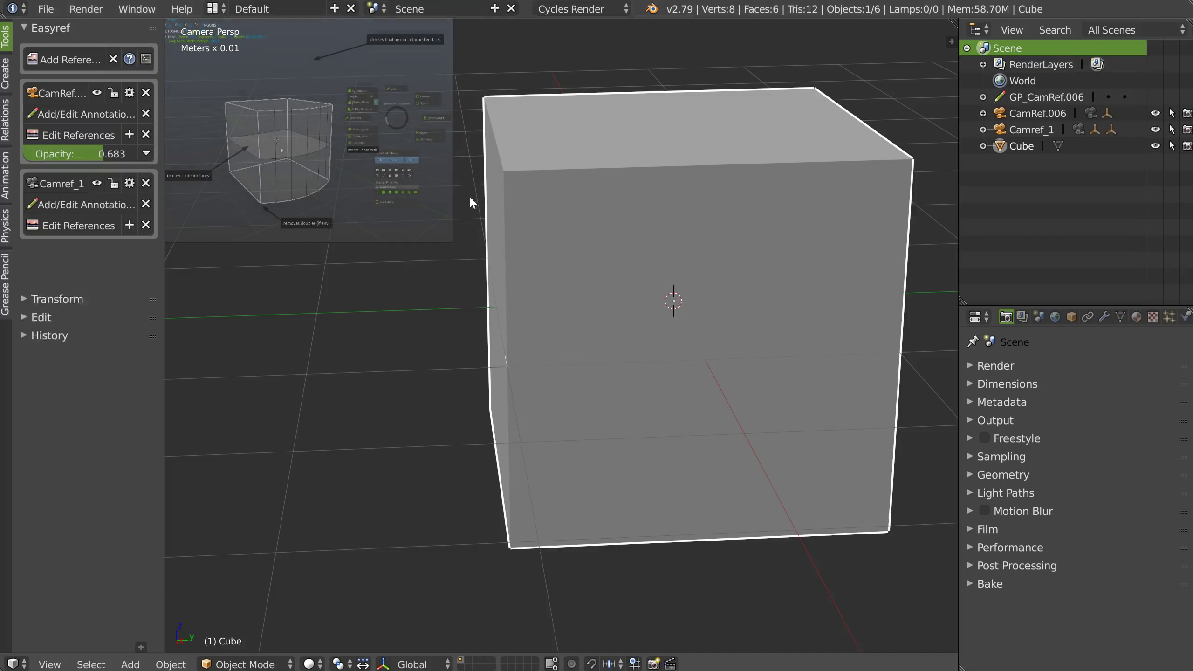
Orbit the new camera's view, switch to the Camref_1 view to compare references, and return to the new camera
middle_click_drag(473, 254, 518, 188)
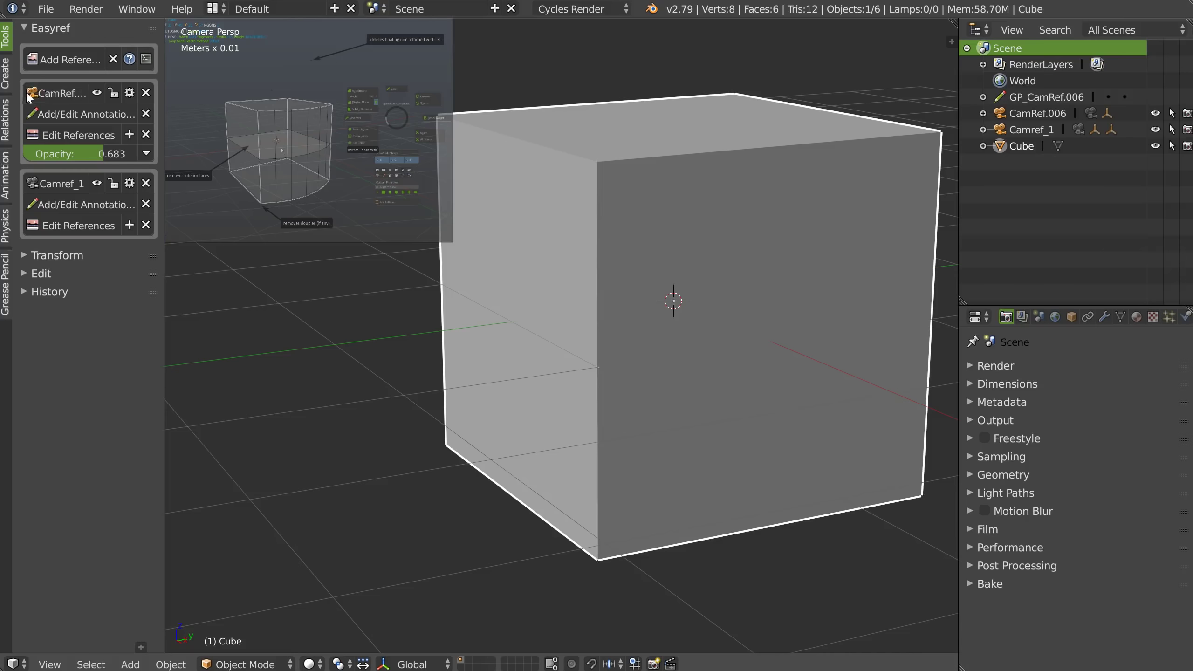
left_click(47, 183)
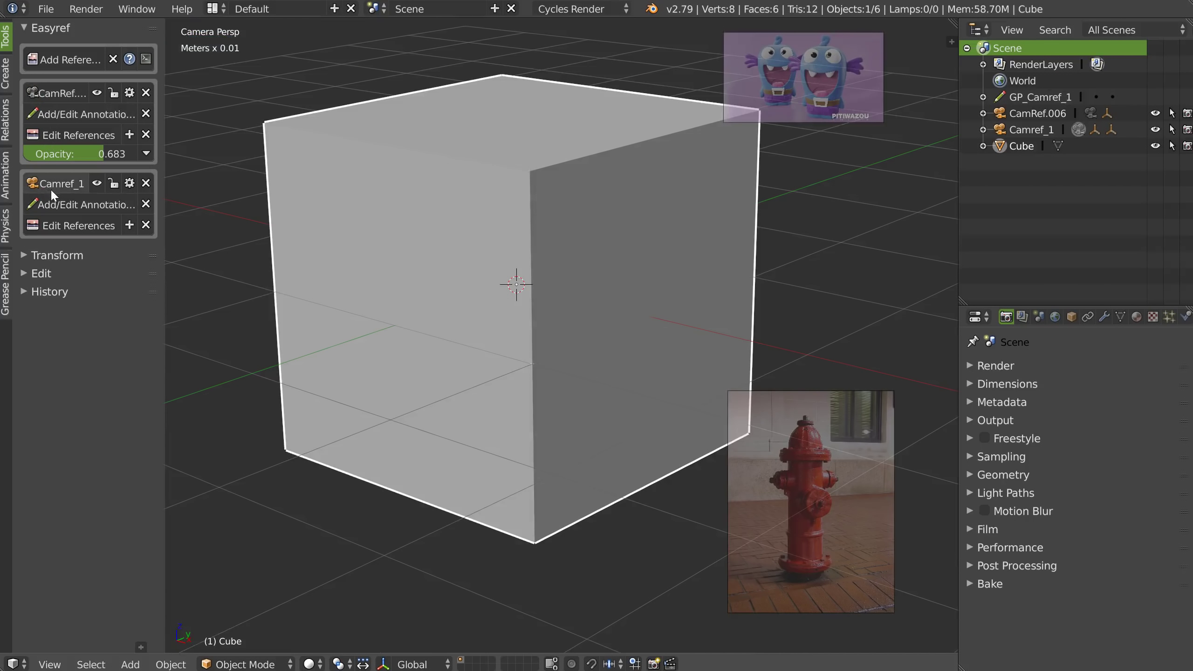
left_click(57, 94)
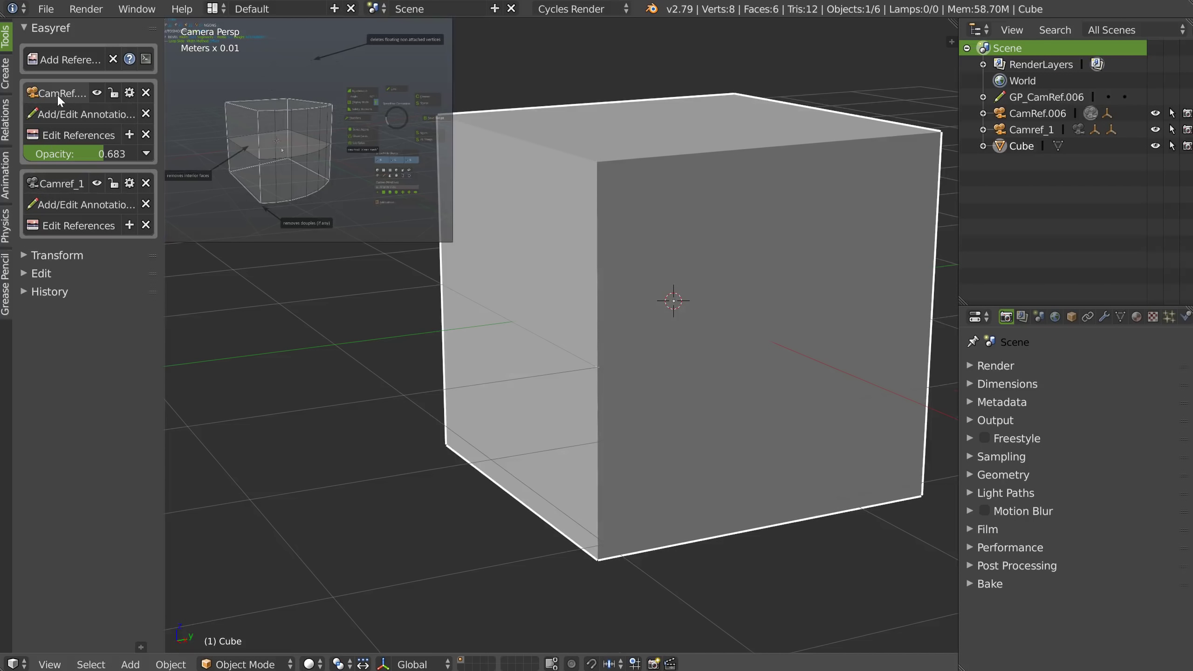
Rename the camera holding the wireframe screenshot reference to Cam_1
left_click(58, 89)
left_click(143, 93)
type("Cam_1")
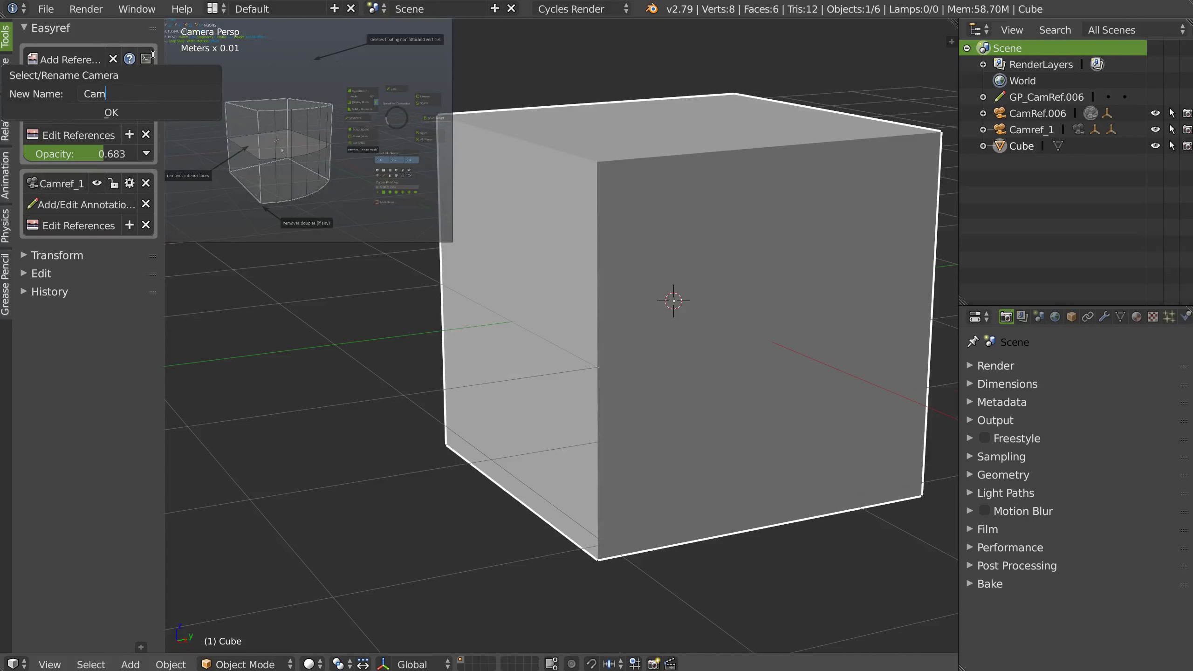
left_click(94, 114)
Rename the camera holding the monsters and fire hydrant references to Cam_2
left_click(59, 186)
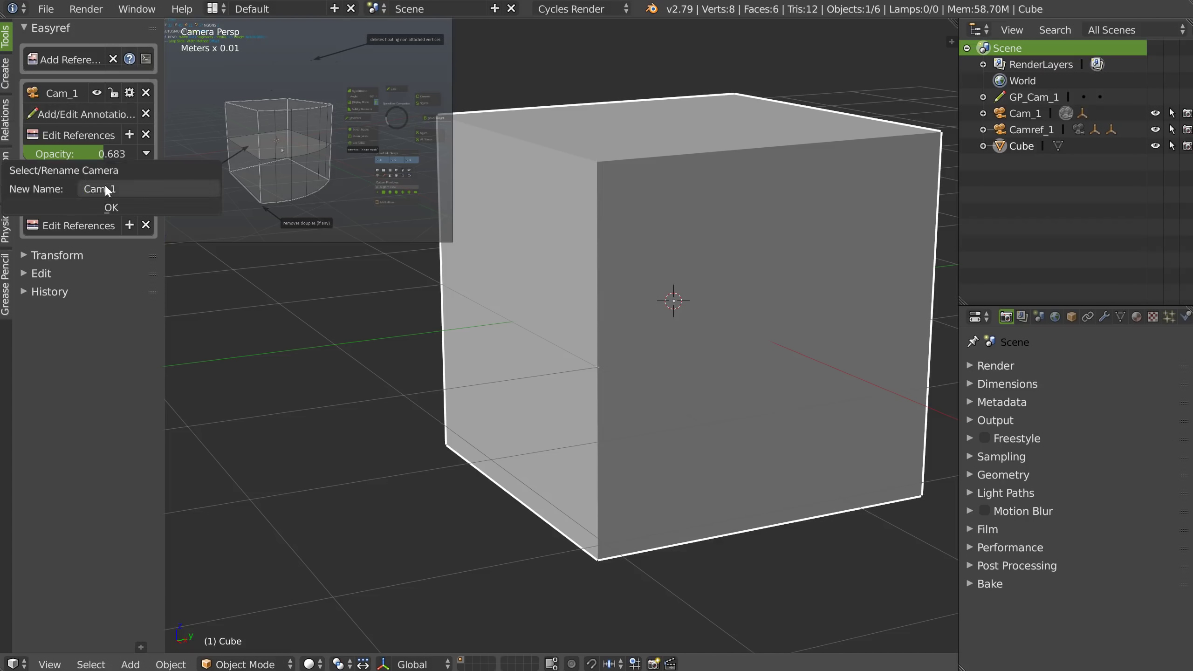
left_click(136, 189)
key("Right")
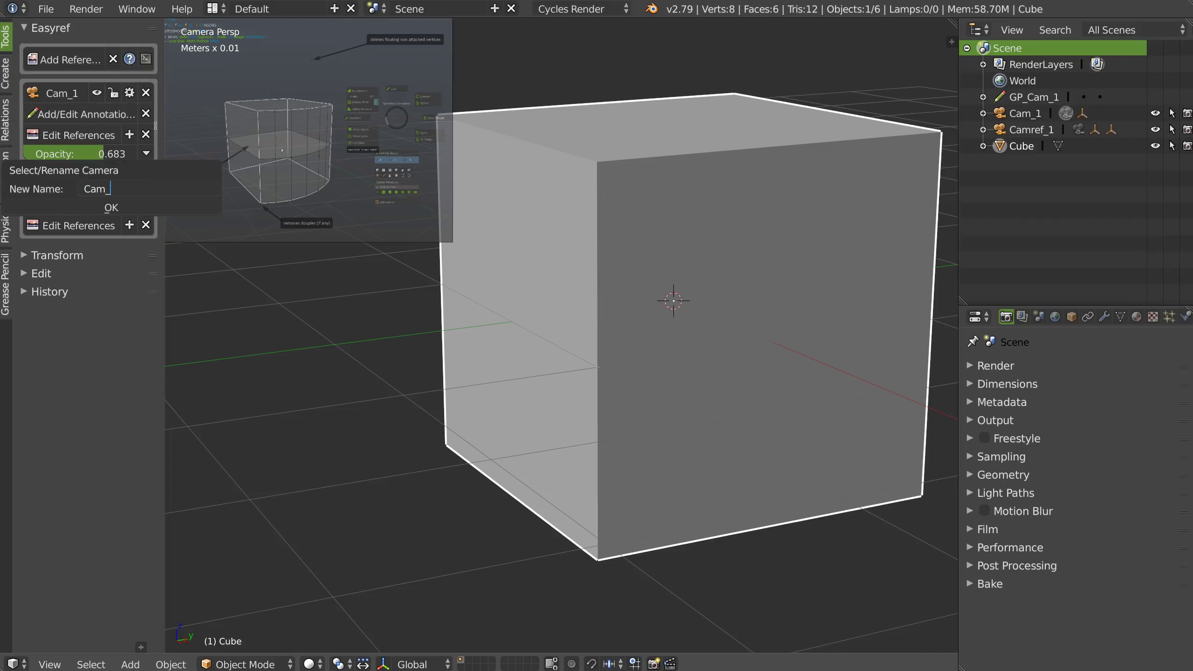
left_click(112, 209)
Switch back and forth between the Cam_1 and Cam_2 views, finishing on Cam_2
left_click(58, 182)
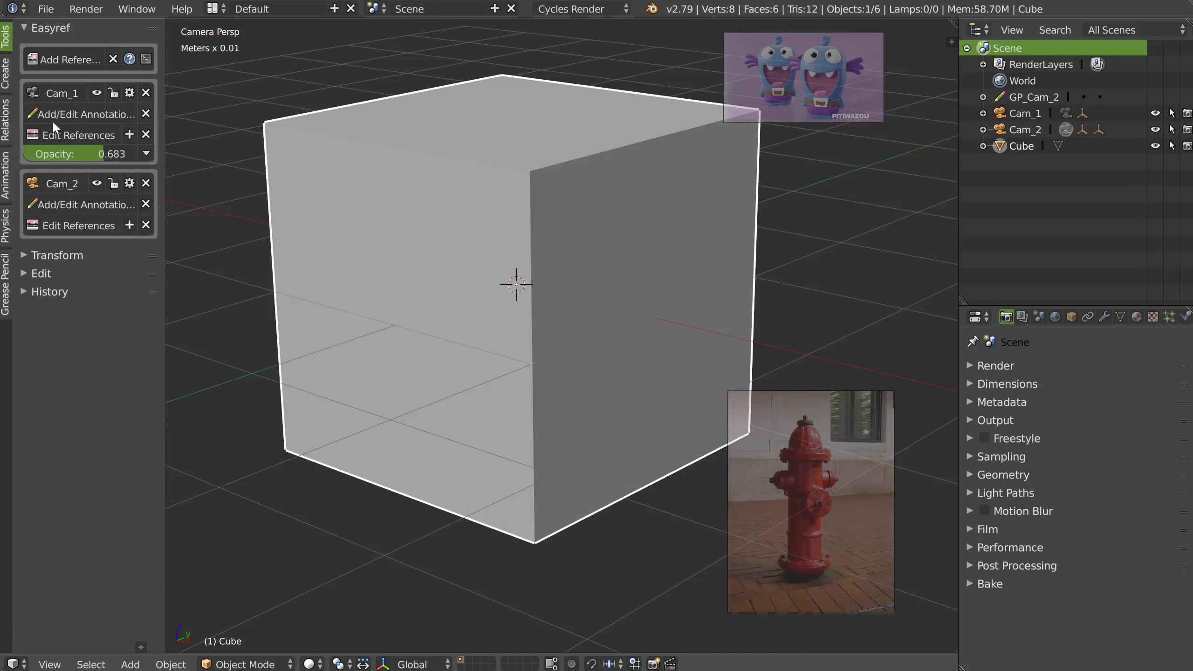
left_click(54, 90)
left_click(58, 183)
left_click(60, 96)
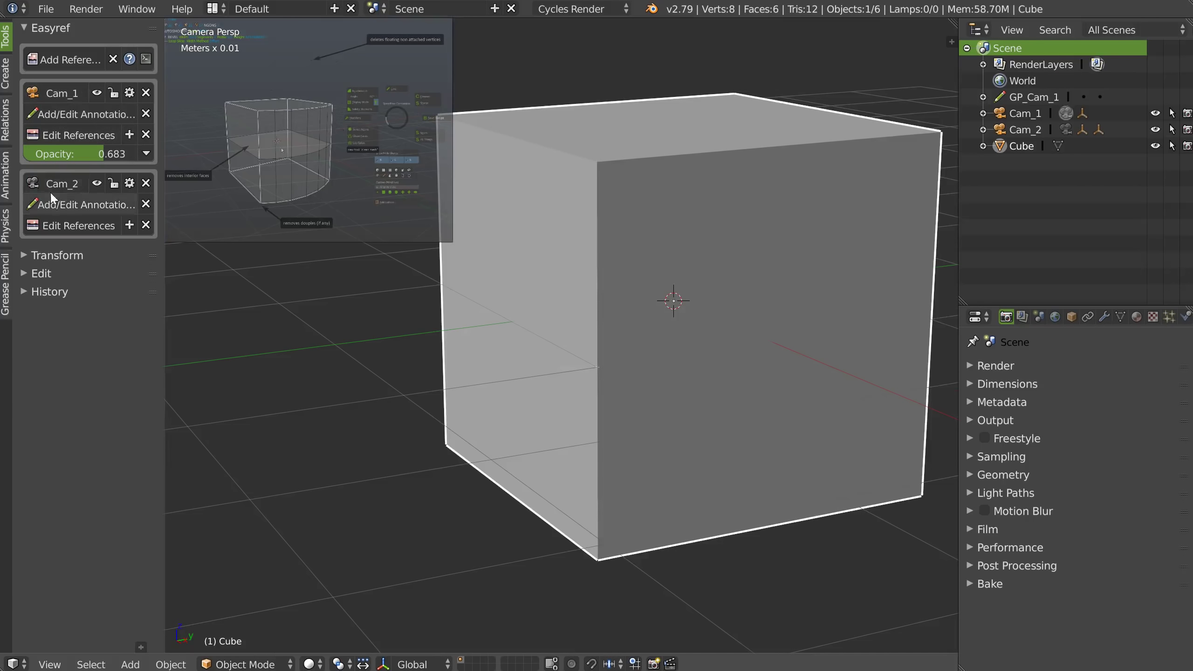
left_click(81, 183)
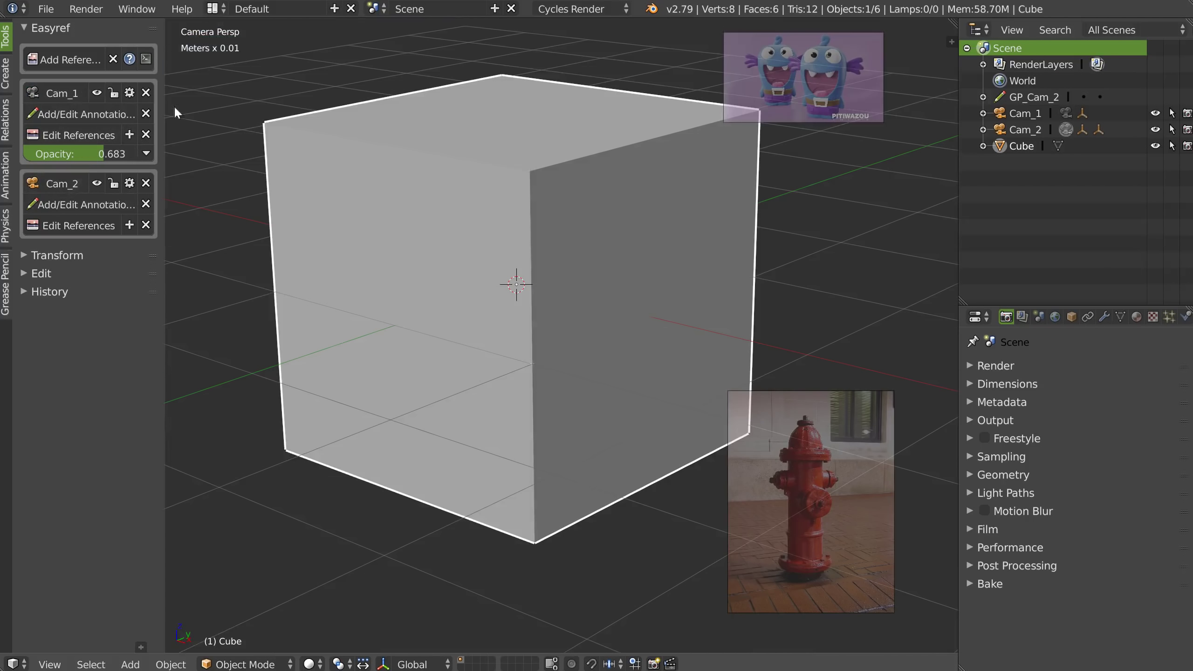
Hide Cam_2's references, check the Cam_1 view, and make Cam_2's references visible again
left_click(96, 184)
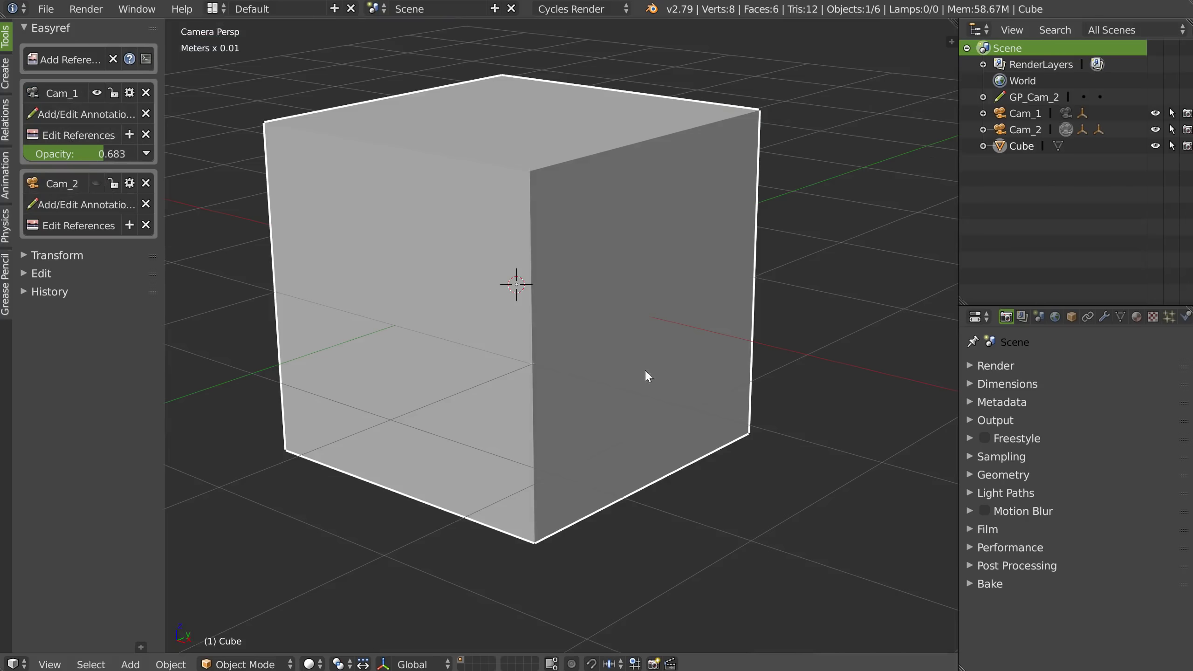
left_click(61, 92)
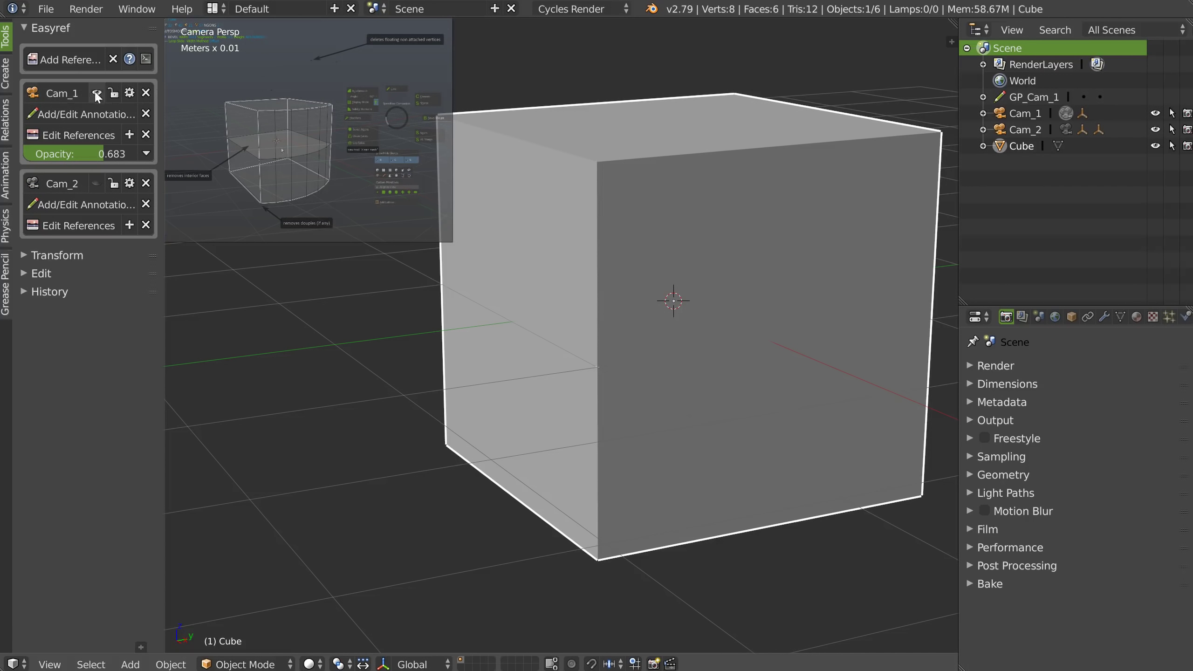
left_click(55, 185)
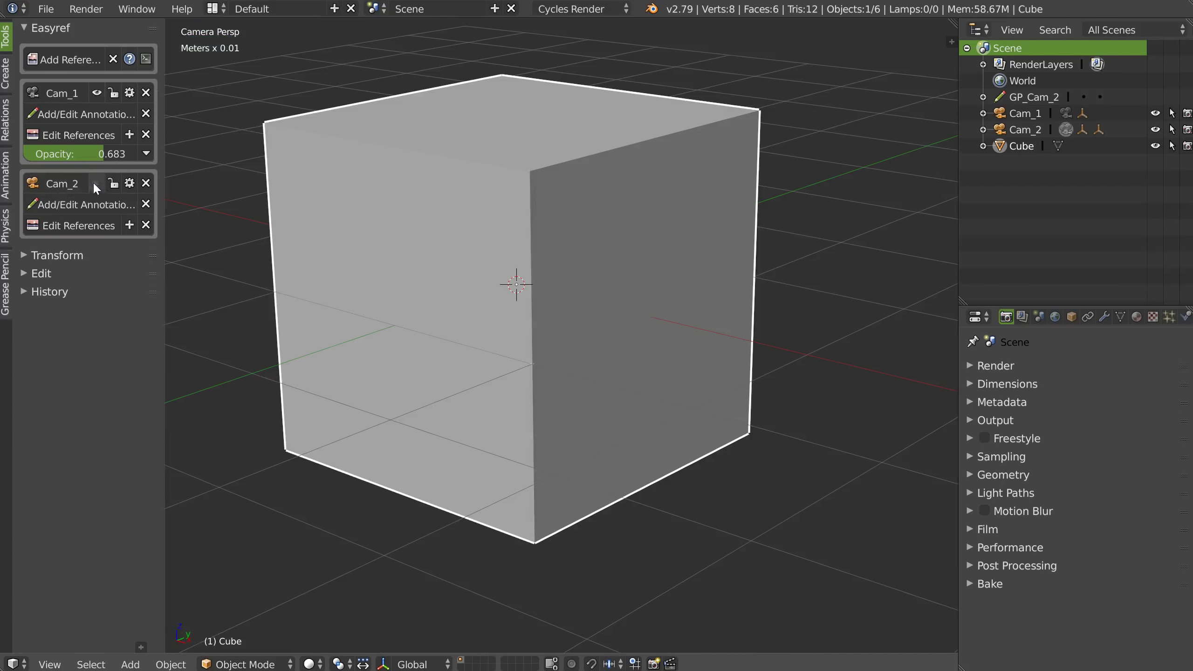
left_click(96, 183)
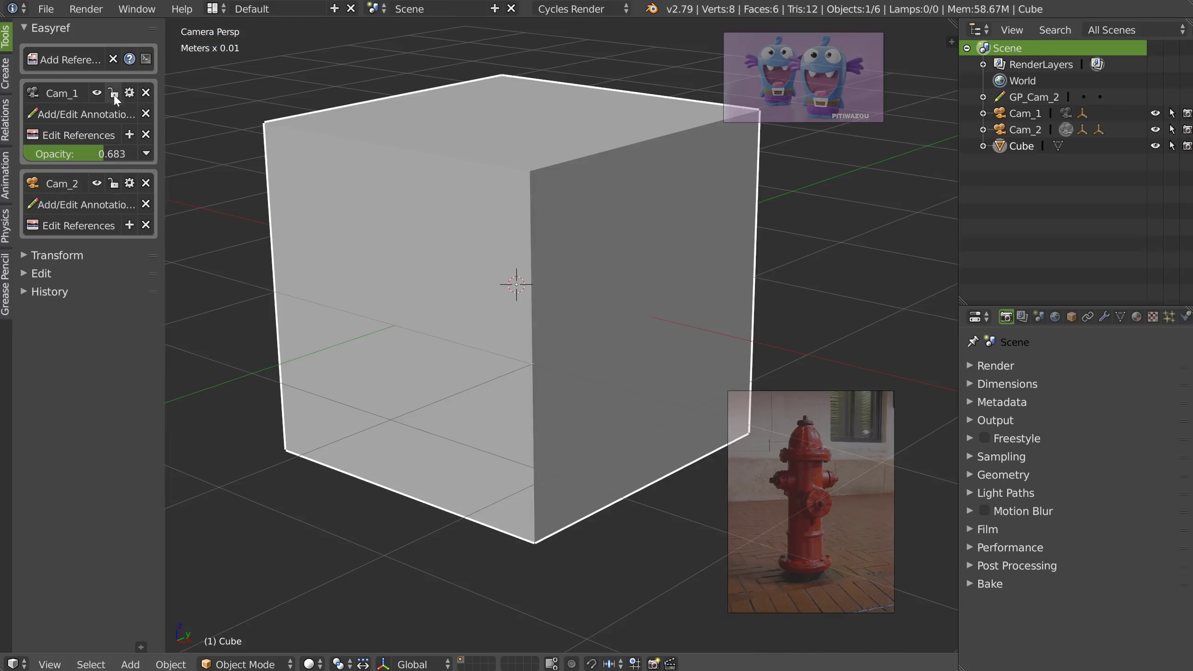
Lock Cam_2 and examine the fire hydrant reference up close before returning to the cube and both references
left_click(113, 184)
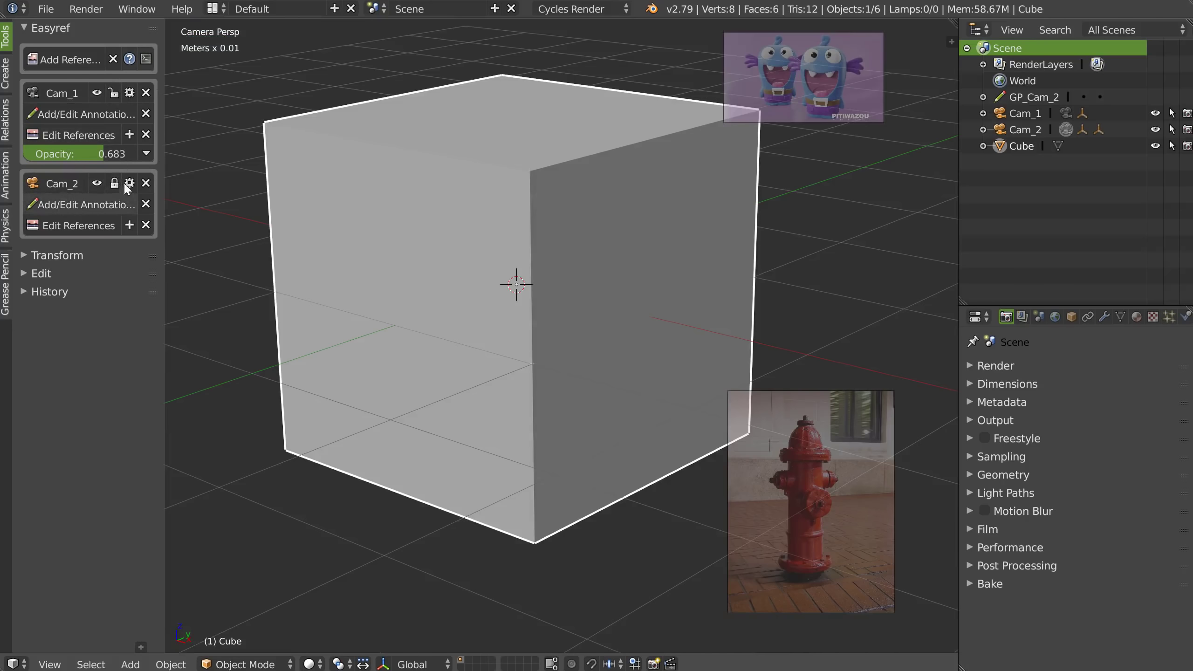
middle_click_drag(491, 261, 465, 205, "shift")
scroll(704, 282, "up", 3)
middle_click_drag(755, 499, 547, 296, "shift")
scroll(741, 224, "up", 4)
middle_click_drag(742, 225, 755, 214, "shift")
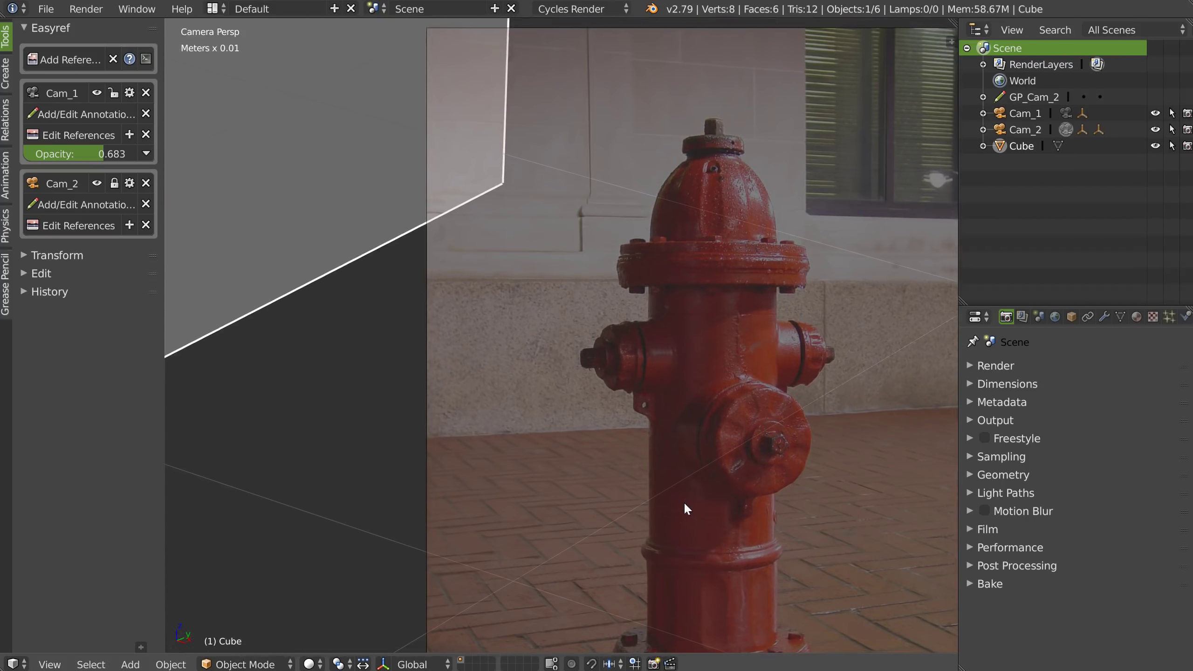
middle_click_drag(722, 393, 661, 375, "shift")
middle_click_drag(520, 388, 594, 354, "shift")
scroll(593, 355, "down", 3)
middle_click_drag(451, 240, 640, 404, "shift")
scroll(639, 405, "down", 2)
middle_click_drag(556, 323, 617, 394, "shift")
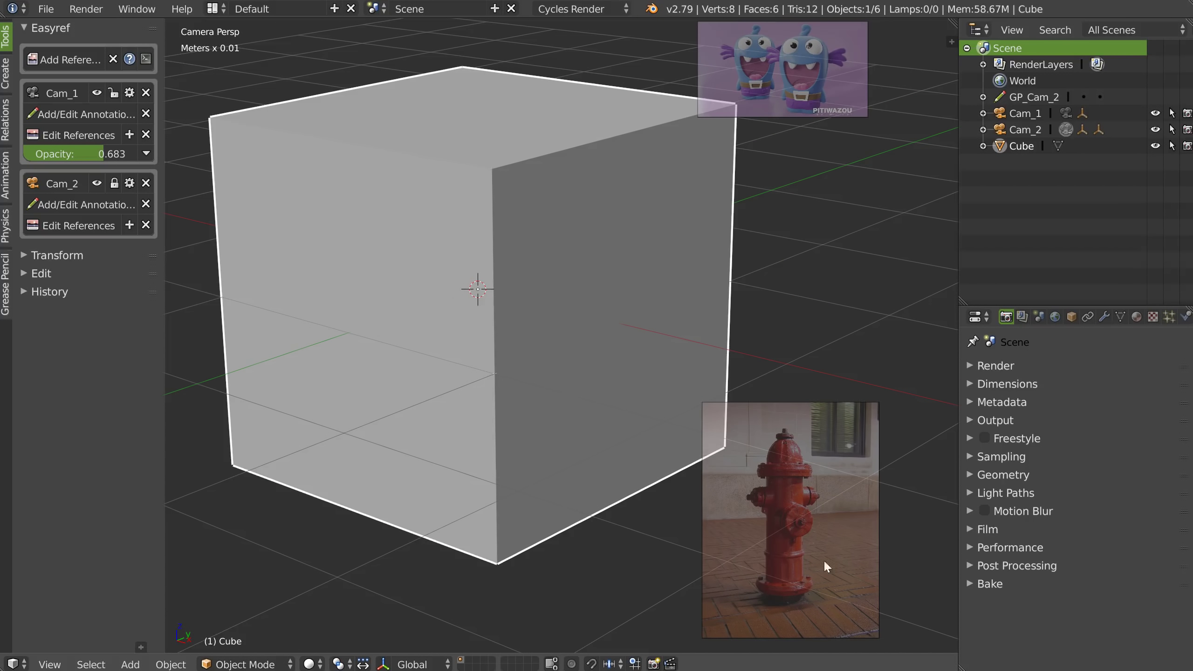
Examine the full camera border around the cube and both references in the locked Cam_2 view
middle_click_drag(817, 550, 598, 364, "shift")
scroll(485, 328, "up", 5)
middle_click_drag(485, 330, 599, 256, "ctrl")
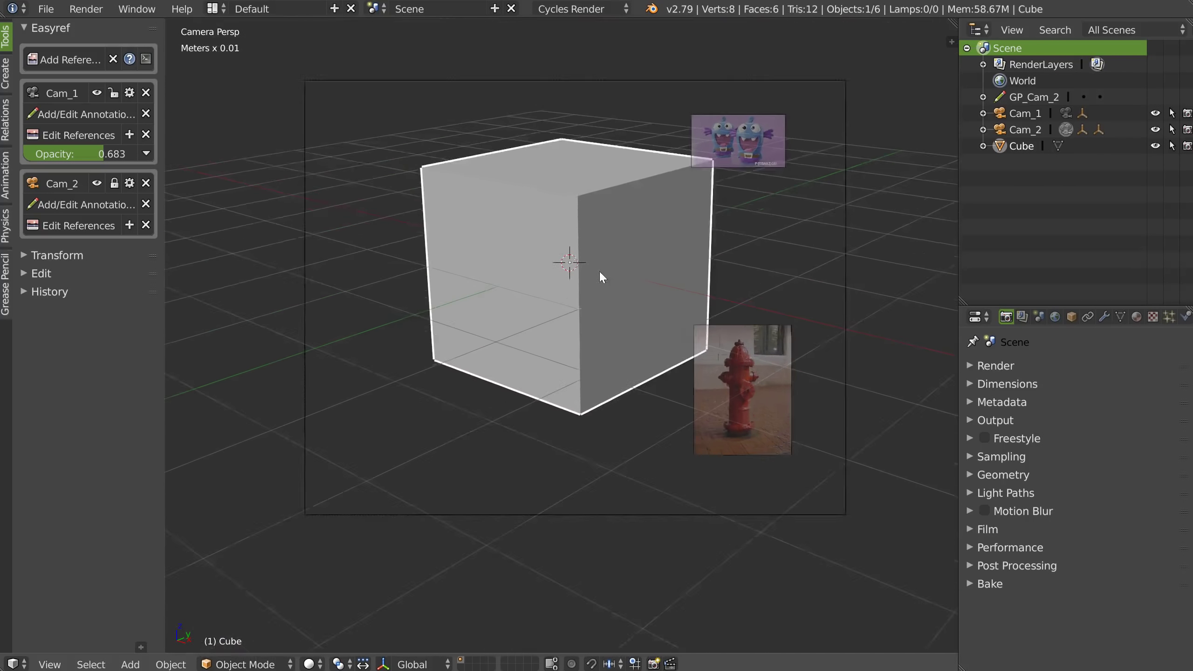
middle_click_drag(598, 257, 580, 301, "shift")
middle_click_drag(581, 301, 583, 287, "ctrl")
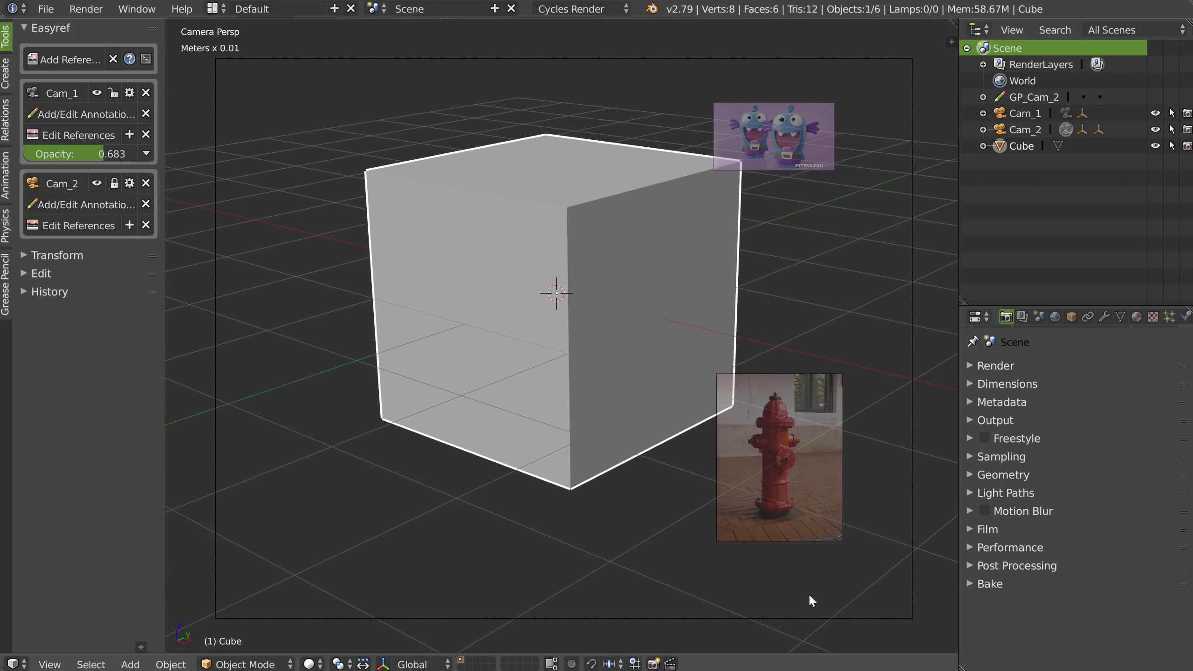
Review Easyref's Auto resize Camera Border option in the user preferences and close the preferences window
left_click(46, 8)
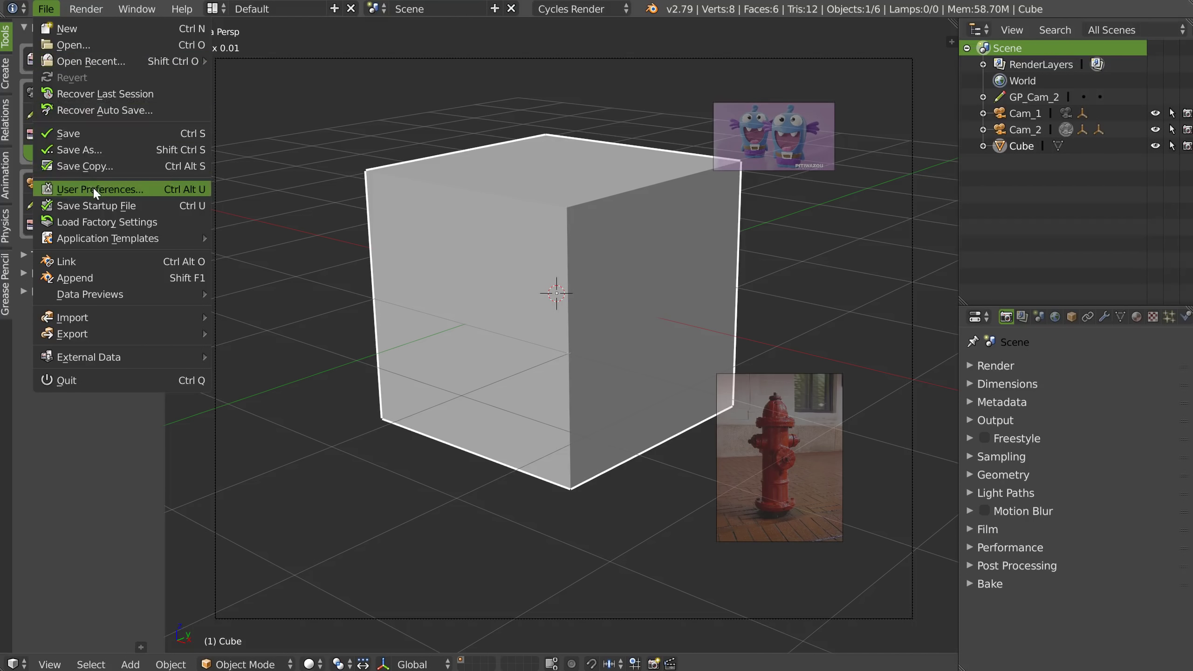
key("Escape")
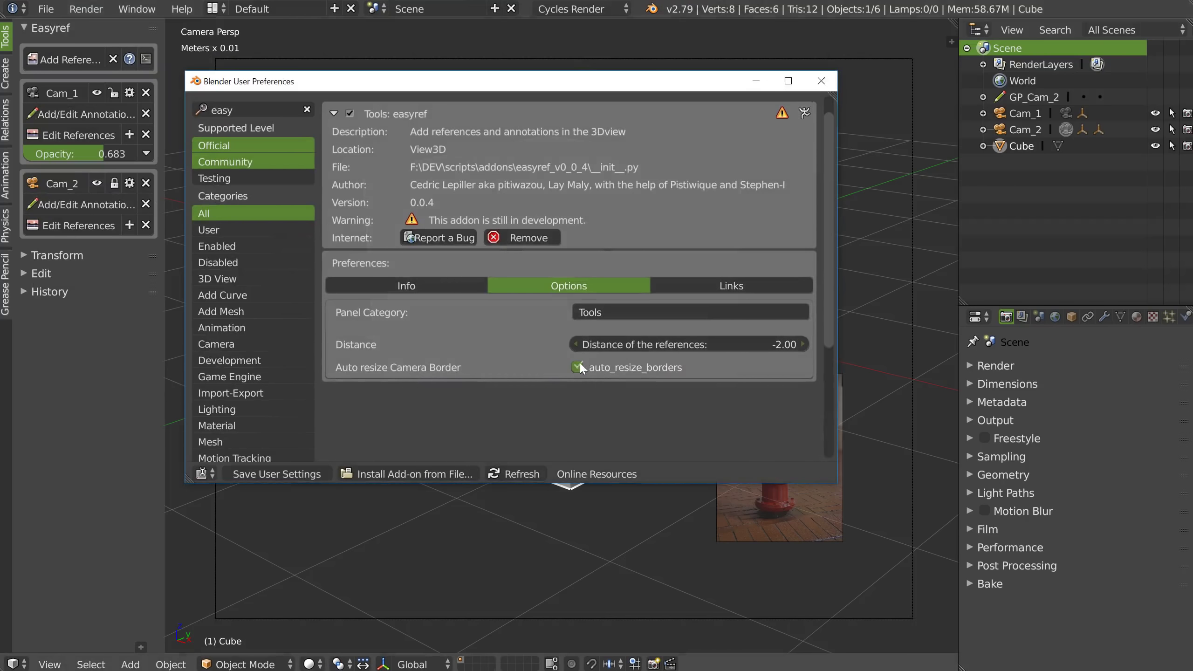
left_click(821, 81)
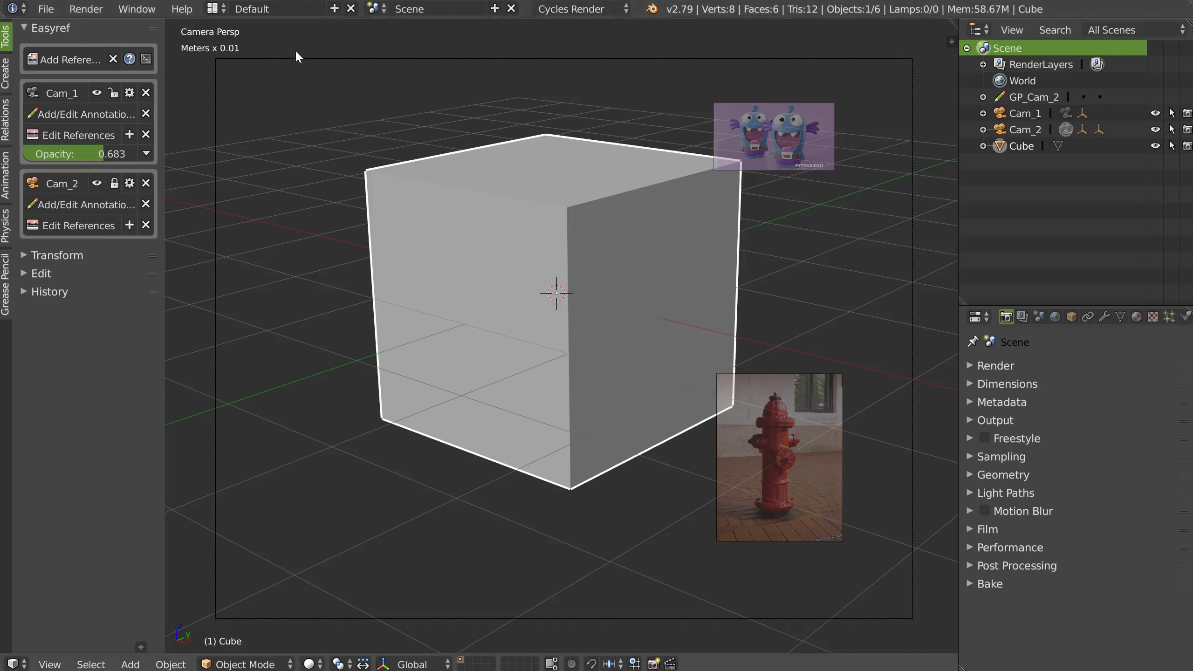
Unlock Cam_2, refit its camera view, and shift the cube independently of the references
left_click(114, 187)
left_click(56, 183)
scroll(569, 250, "down", 2)
middle_click_drag(579, 248, 552, 270, "shift")
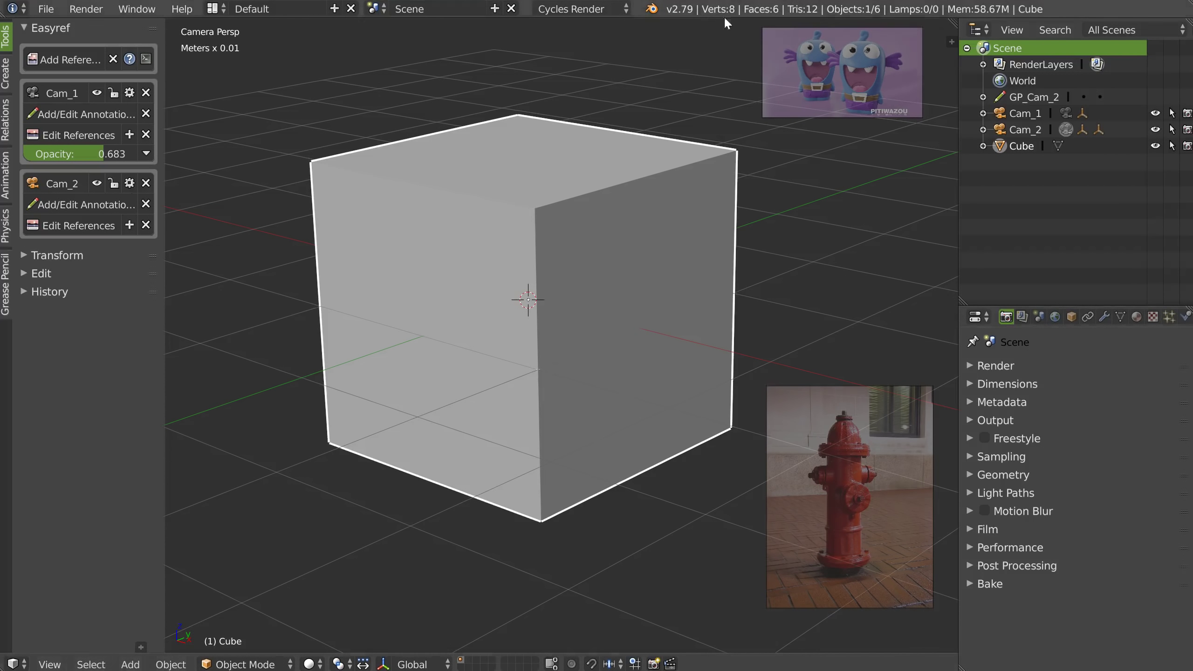
middle_click_drag(612, 305, 606, 305, "shift")
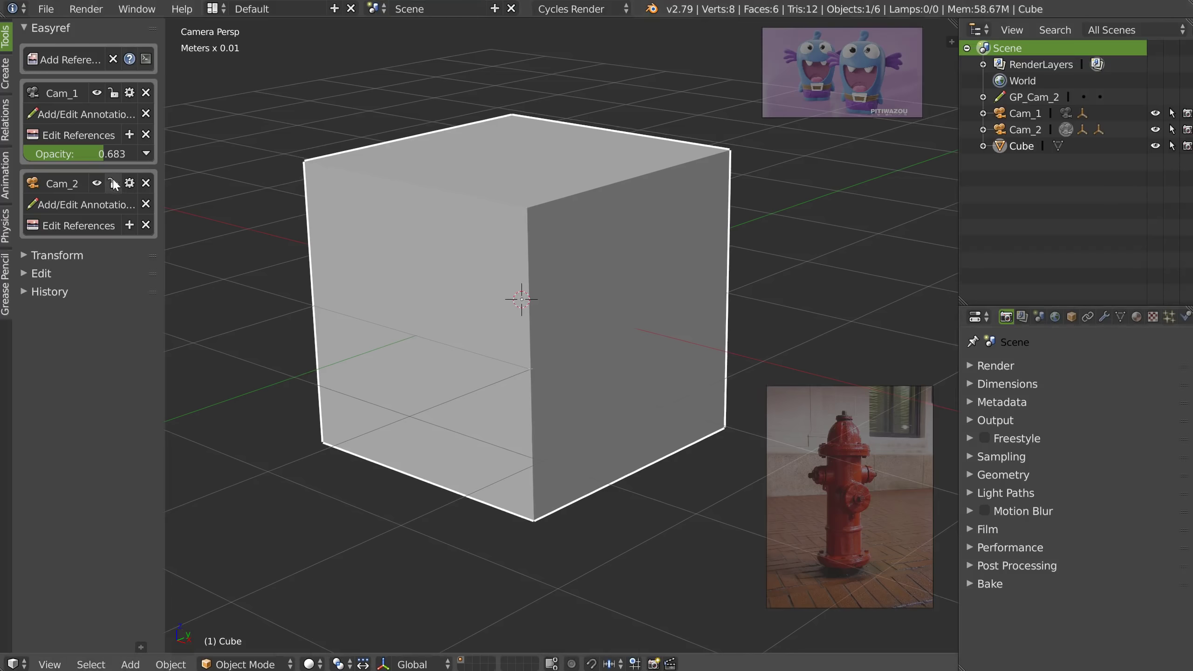
Lock Cam_2, pan the view together with its references, and unlock the camera again
left_click(113, 180)
middle_click_drag(562, 261, 585, 243, "shift")
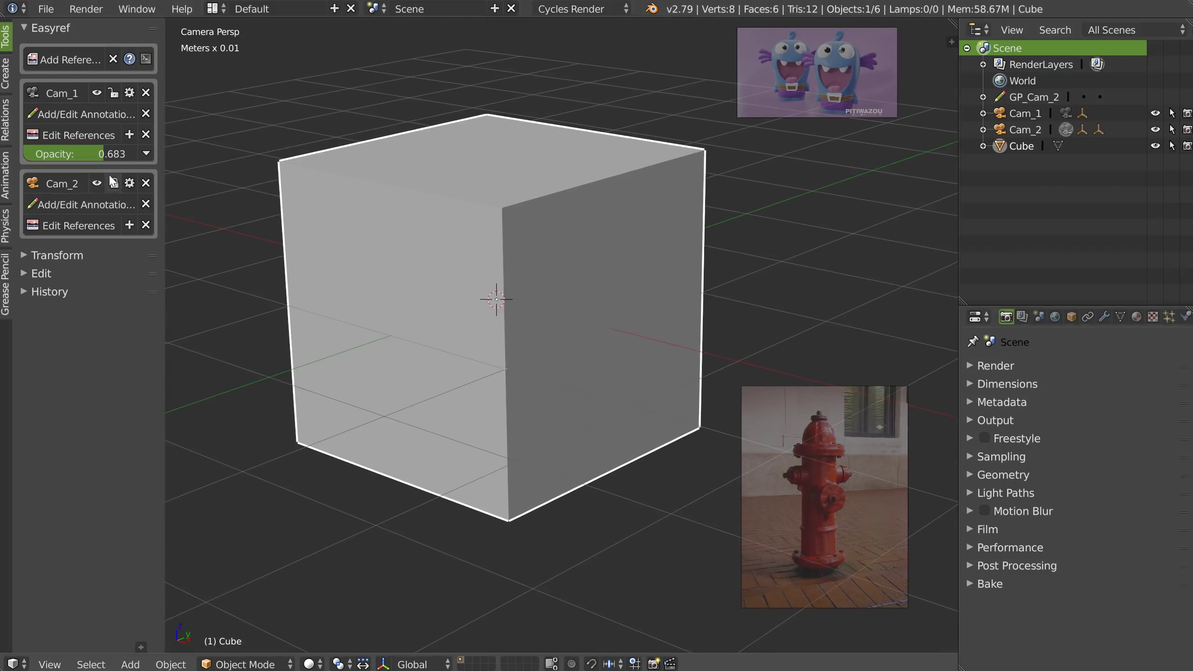
mouse_move(540, 275)
middle_mouse_down()
mouse_move(565, 272)
mouse_move(533, 267)
mouse_move(586, 261)
mouse_move(545, 279)
middle_mouse_up()
Review Cam_2's focal length, sensor and reference distance settings, and collapse them again
left_click(129, 184)
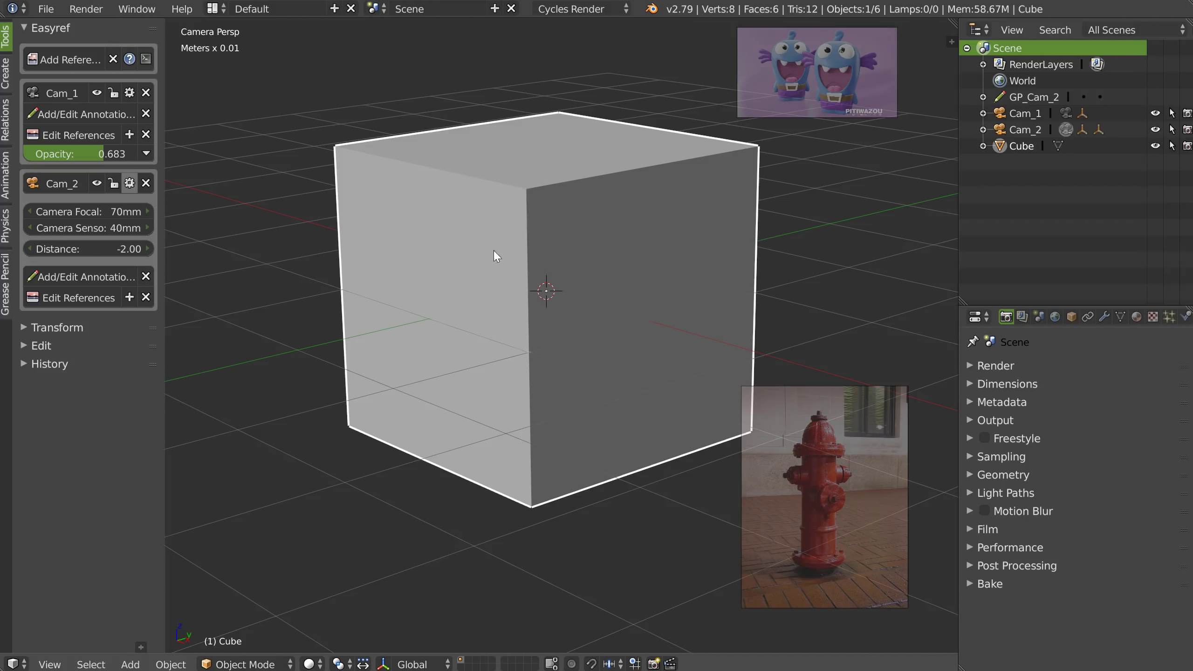
left_click(130, 184)
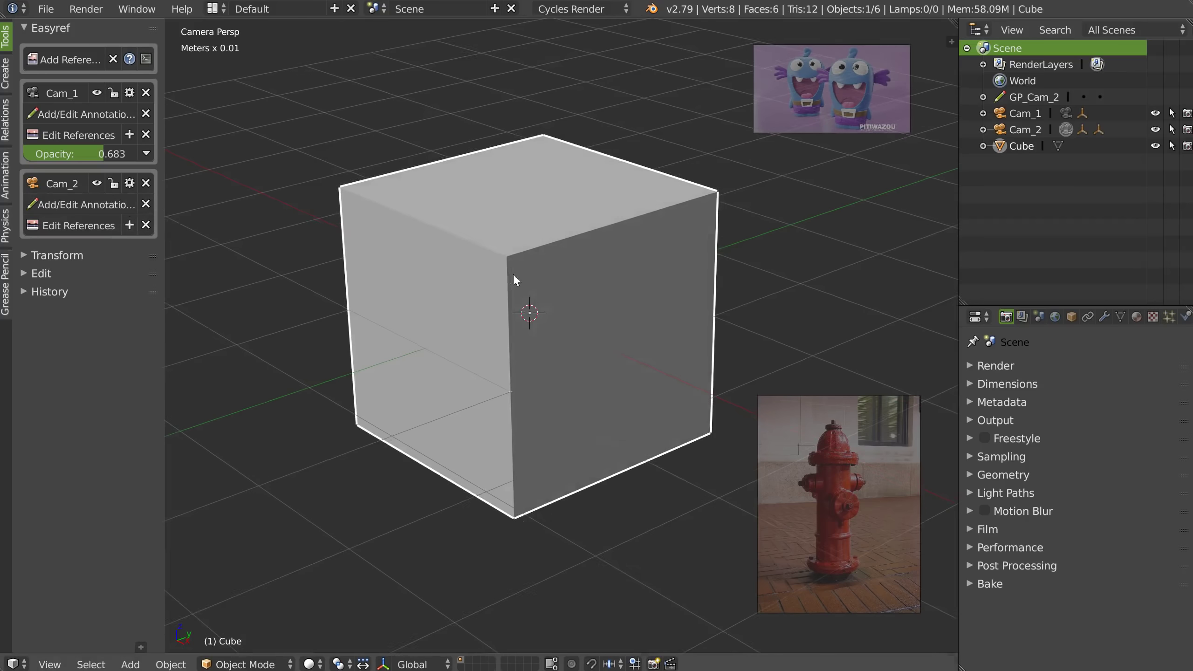
Draw an annotation stroke across the cube's top in the Cam_2 view and delete Cam_2's annotations
middle_click_drag(510, 275, 501, 270)
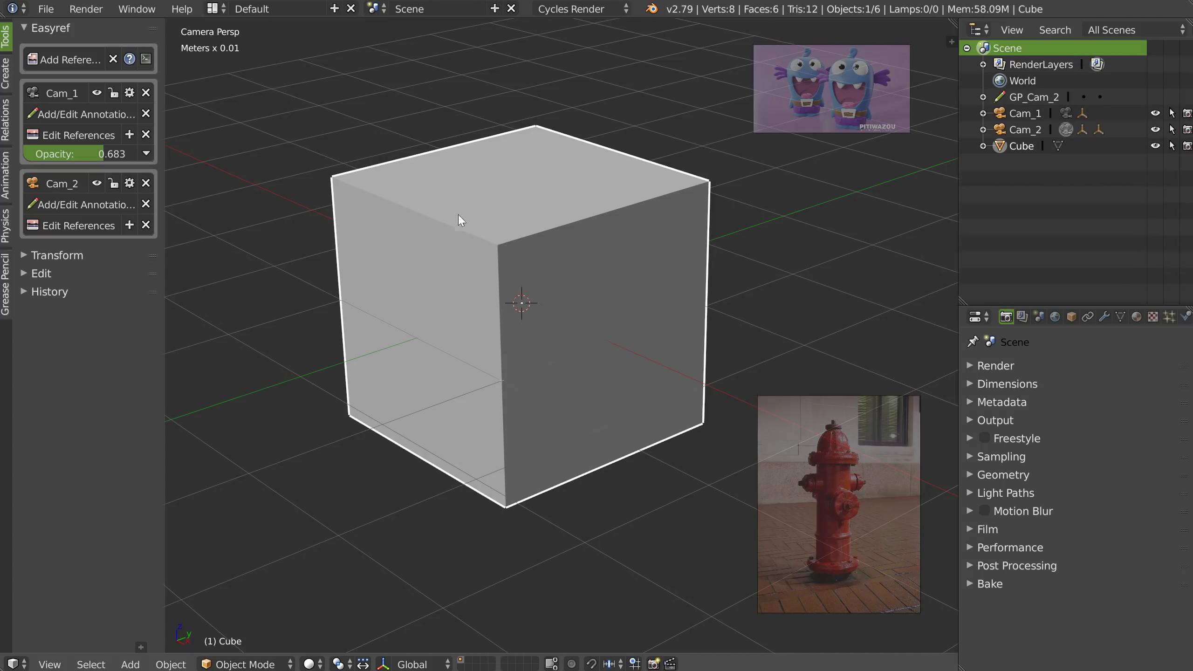
mouse_move(389, 163)
left_mouse_down()
mouse_move(553, 239)
mouse_move(484, 173)
left_mouse_up()
middle_click_drag(532, 264, 459, 255)
mouse_move(520, 212)
middle_mouse_down()
mouse_move(413, 221)
mouse_move(483, 225)
mouse_move(469, 205)
mouse_move(438, 202)
mouse_move(463, 211)
middle_mouse_up()
left_click(145, 205)
mouse_move(466, 286)
middle_mouse_down()
mouse_move(490, 288)
mouse_move(484, 296)
middle_mouse_up()
Lock Cam_2 again and pan the view slightly together with its references
left_click(111, 181)
mouse_move(410, 241)
middle_mouse_down("shift")
mouse_move(390, 260)
mouse_move(393, 230)
mouse_move(406, 238)
middle_mouse_up("shift")
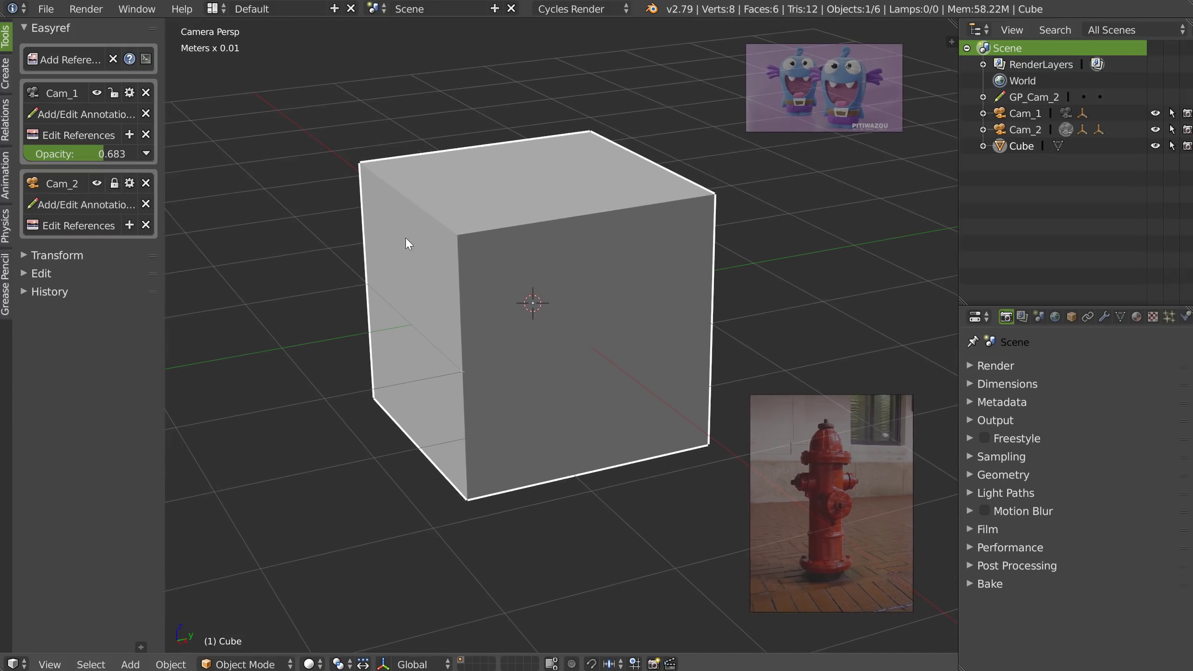
Start annotating the Cam_2 view and add a text object, placing and scaling it between the two reference images beside the cube
left_click(73, 204)
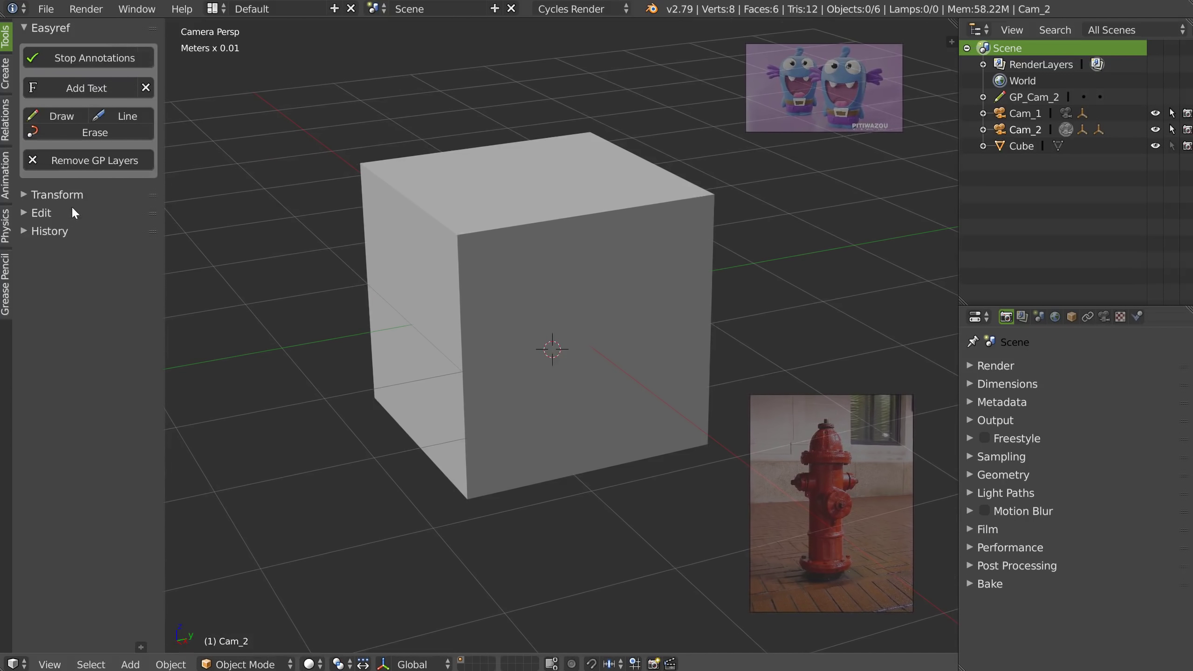
left_click(89, 53)
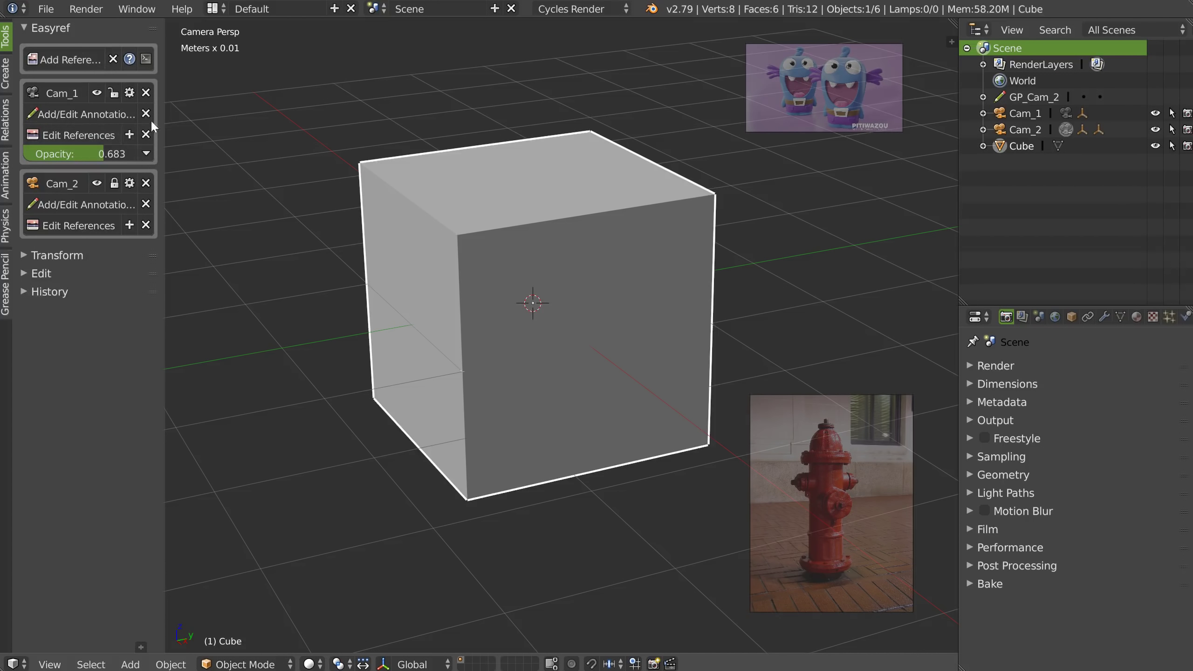
left_click(41, 206)
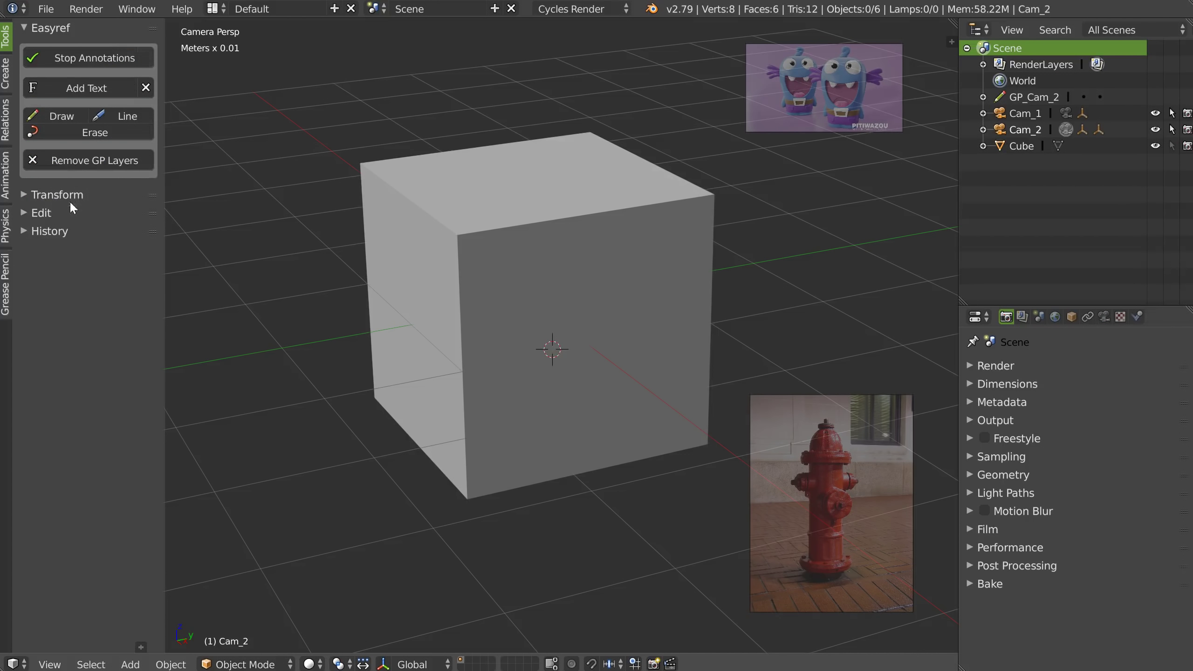
left_click(72, 88)
key("g")
left_click(732, 194)
key("s")
left_click(776, 210)
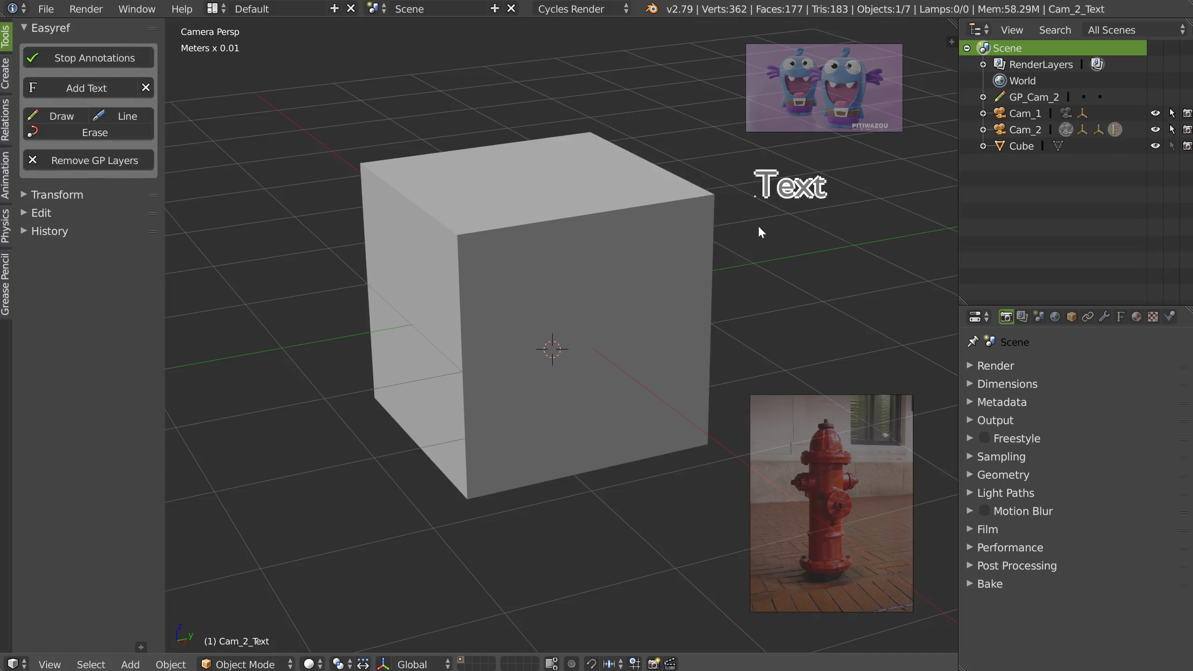
Rotate the annotation text slightly and reposition it below the upper reference image
key("r")
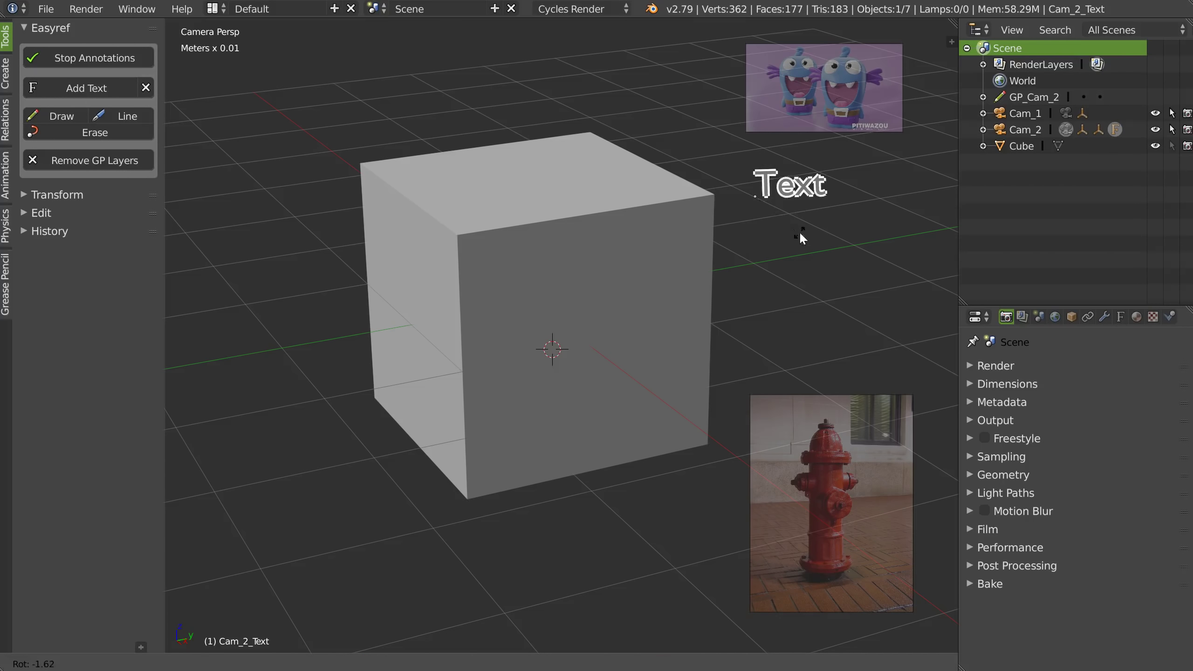
left_click(812, 249)
key("r")
left_click(827, 248)
key("g")
left_click(822, 245)
Replace the annotation text's content with "cncjbh"
key("Tab")
left_click(823, 157)
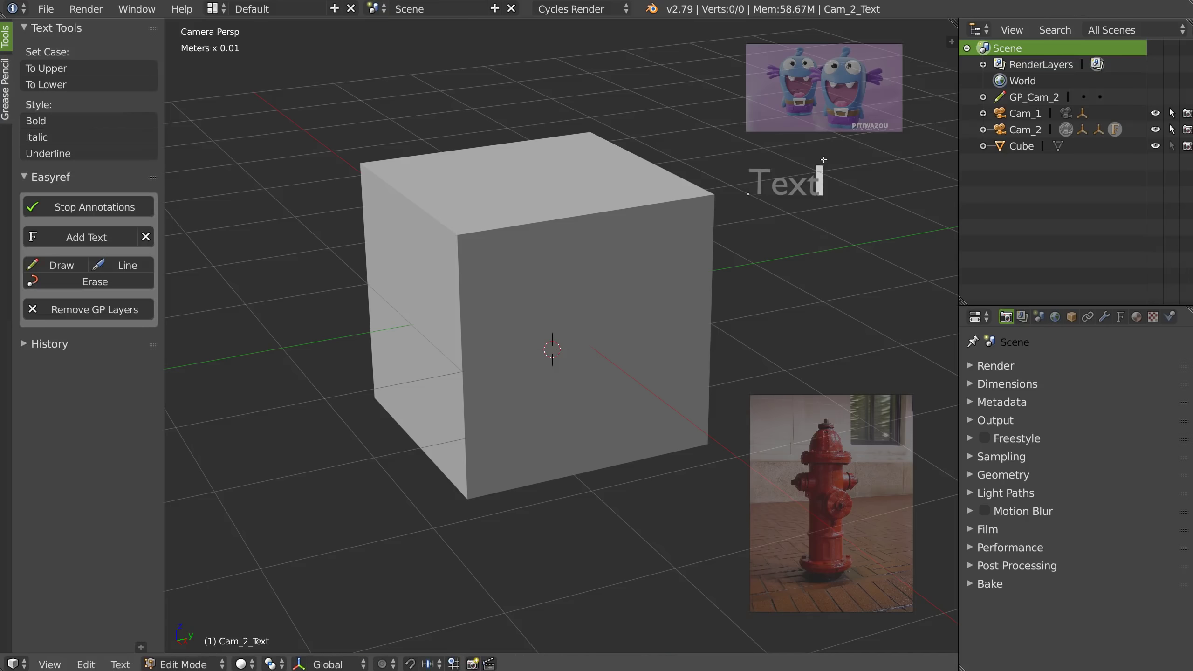
key("BackSpace")
key("BackSpace")
key("BackSpace")
key("BackSpace")
type("cncjbh")
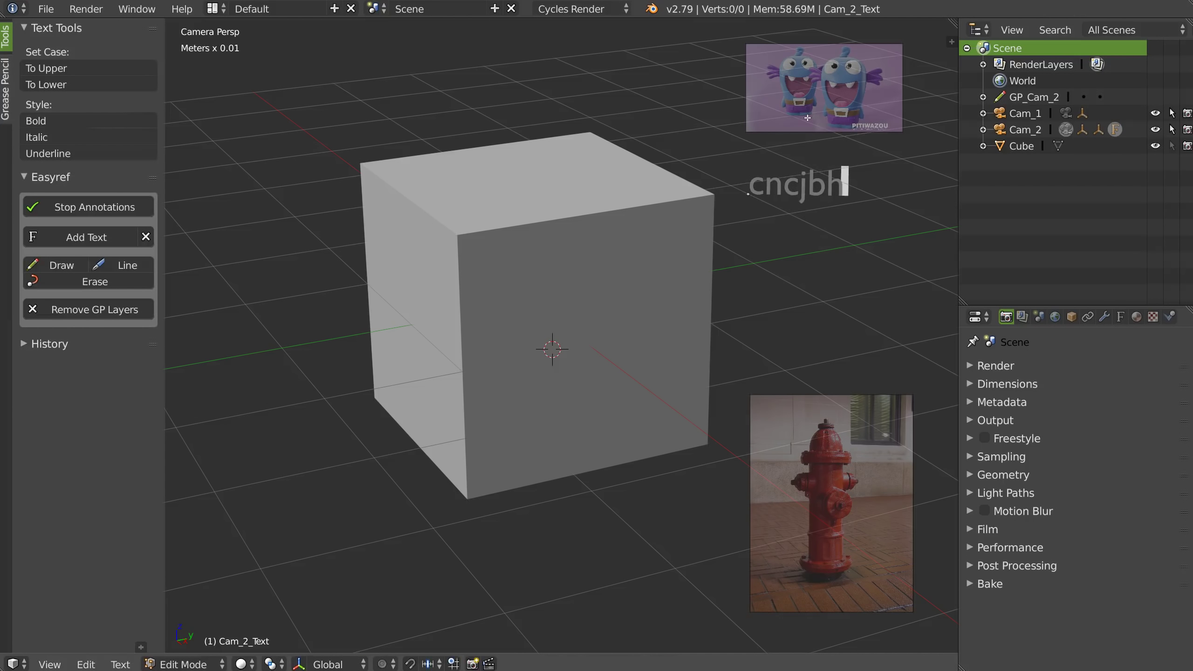
key("Tab")
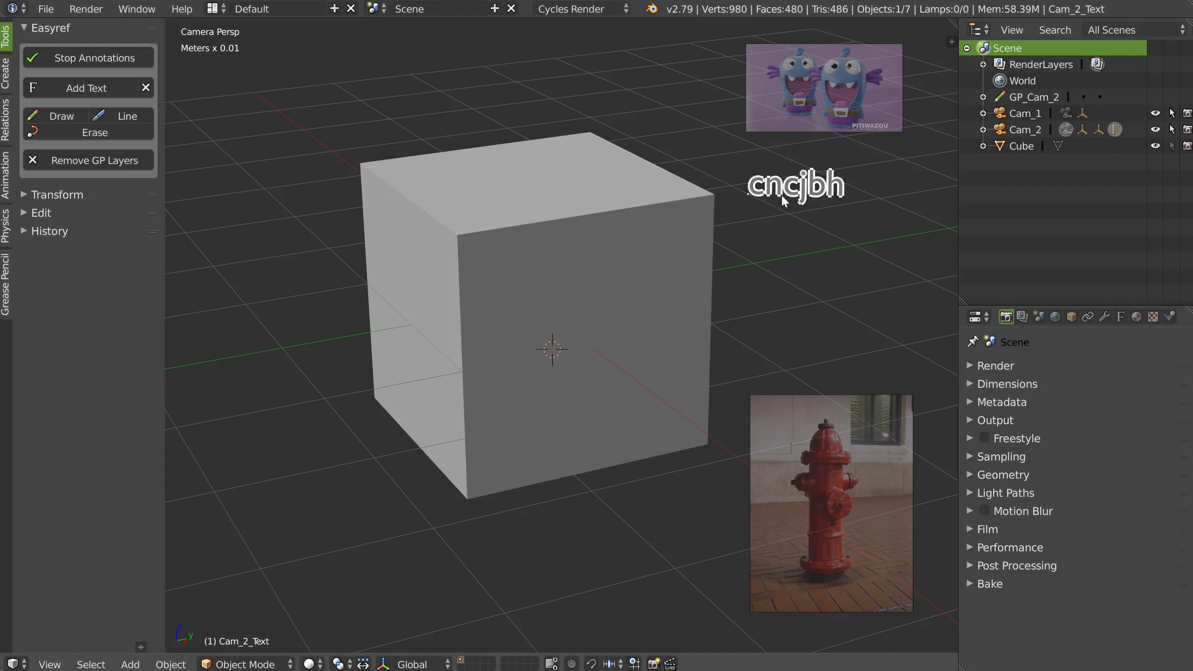
Add a second annotation text and place it beside the base of the fire hydrant reference
left_click(106, 85)
key("g")
left_click(644, 560)
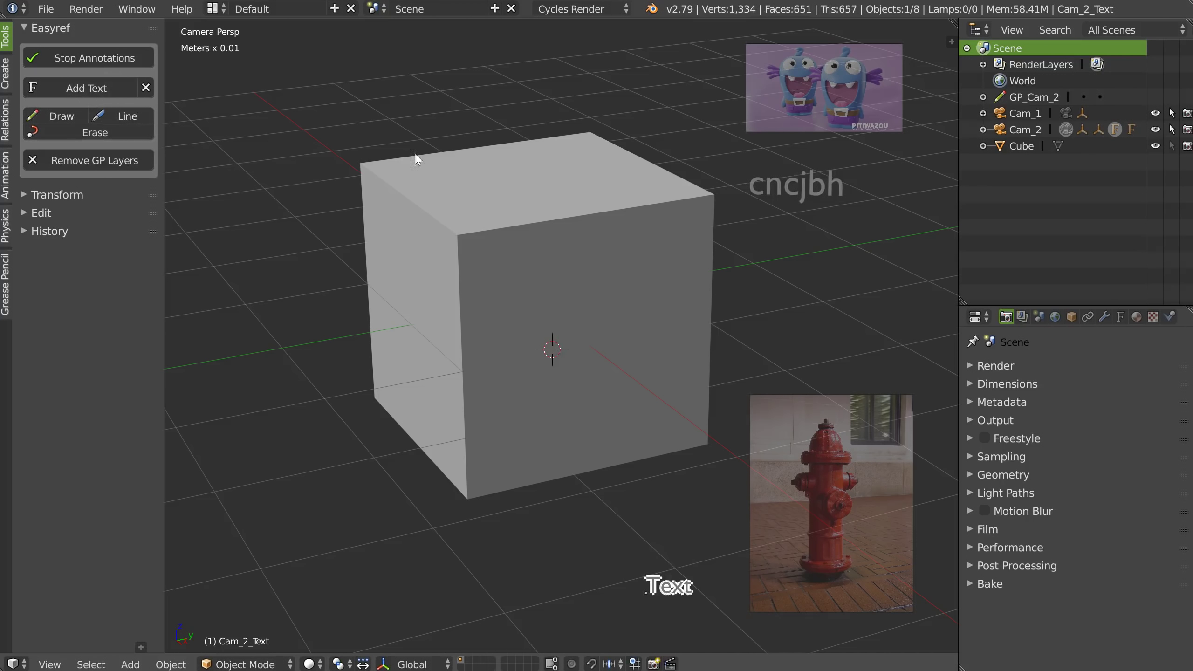
Draw a freehand loop around the "cncjbh" text and set the annotation colour's fill opacity to 0.326
left_click(57, 120)
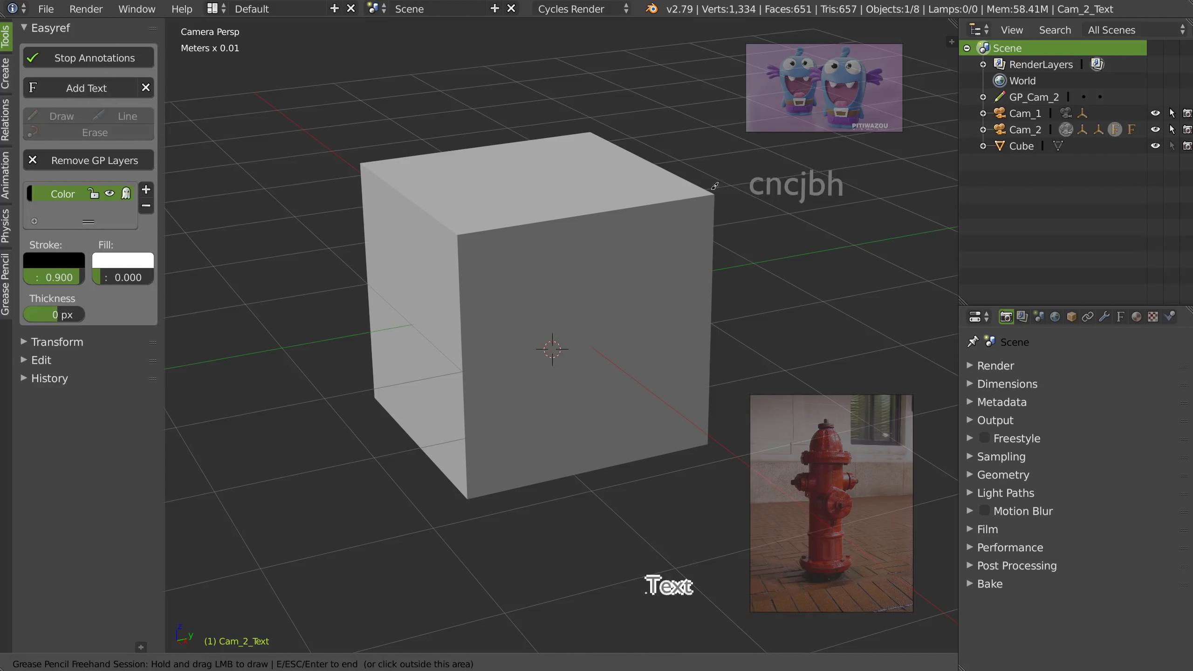
left_click_drag(834, 146, 861, 162)
key("Escape")
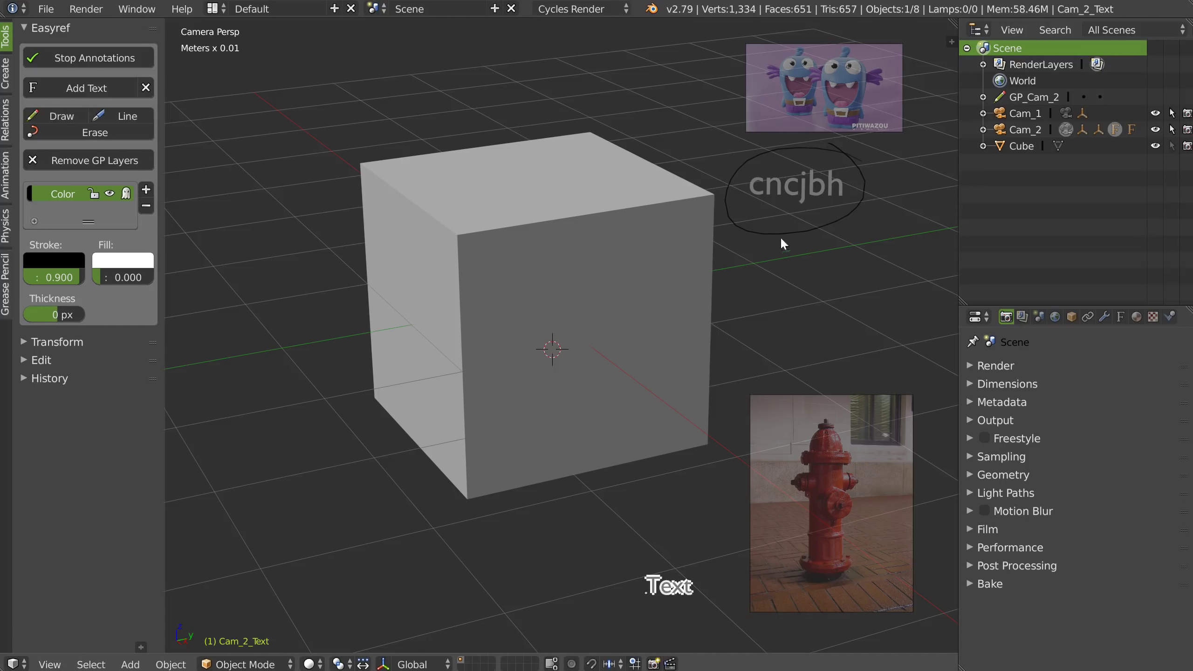
left_click_drag(126, 277, 131, 279)
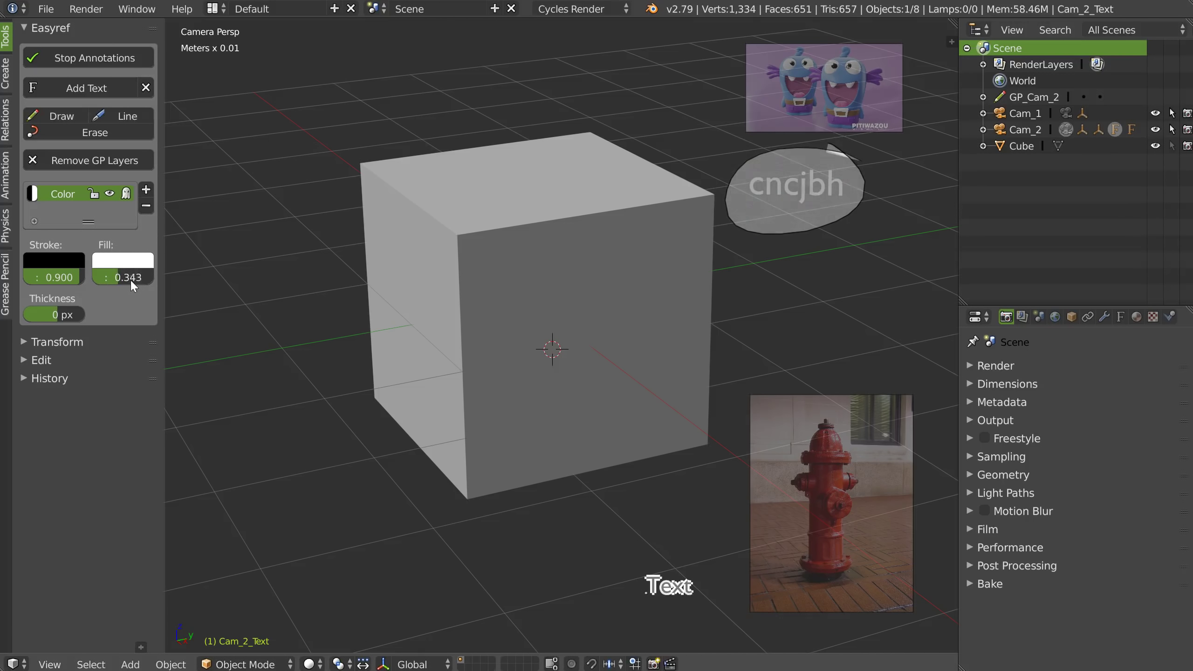
Change the annotation's stroke colour to bright orange-red and set its thickness to 5 px
left_click(41, 256)
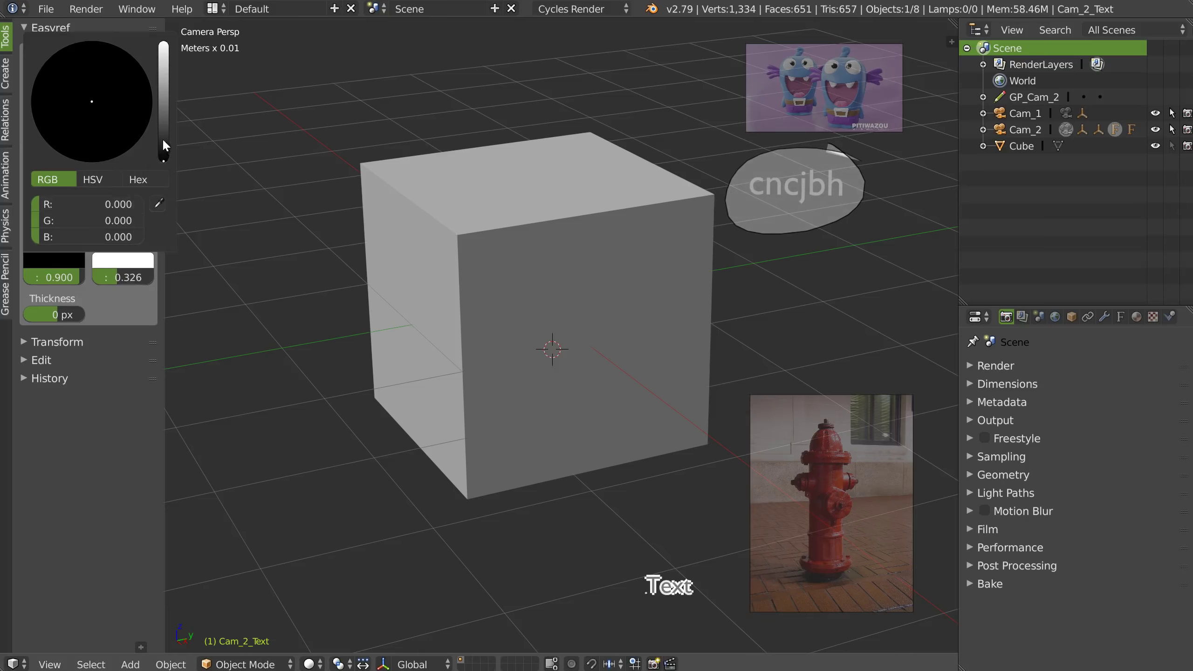
left_click_drag(161, 138, 165, 89)
mouse_move(94, 106)
left_mouse_down()
mouse_move(73, 132)
mouse_move(79, 157)
left_mouse_up()
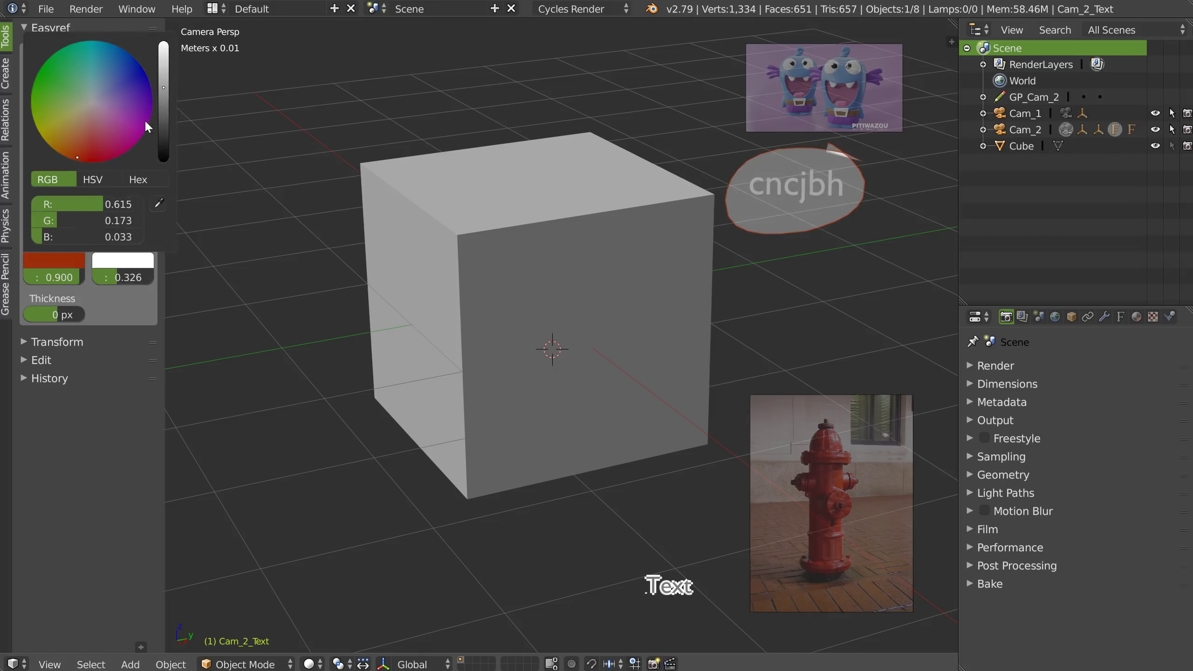
left_click_drag(169, 90, 166, 51)
left_click_drag(52, 316, 82, 316)
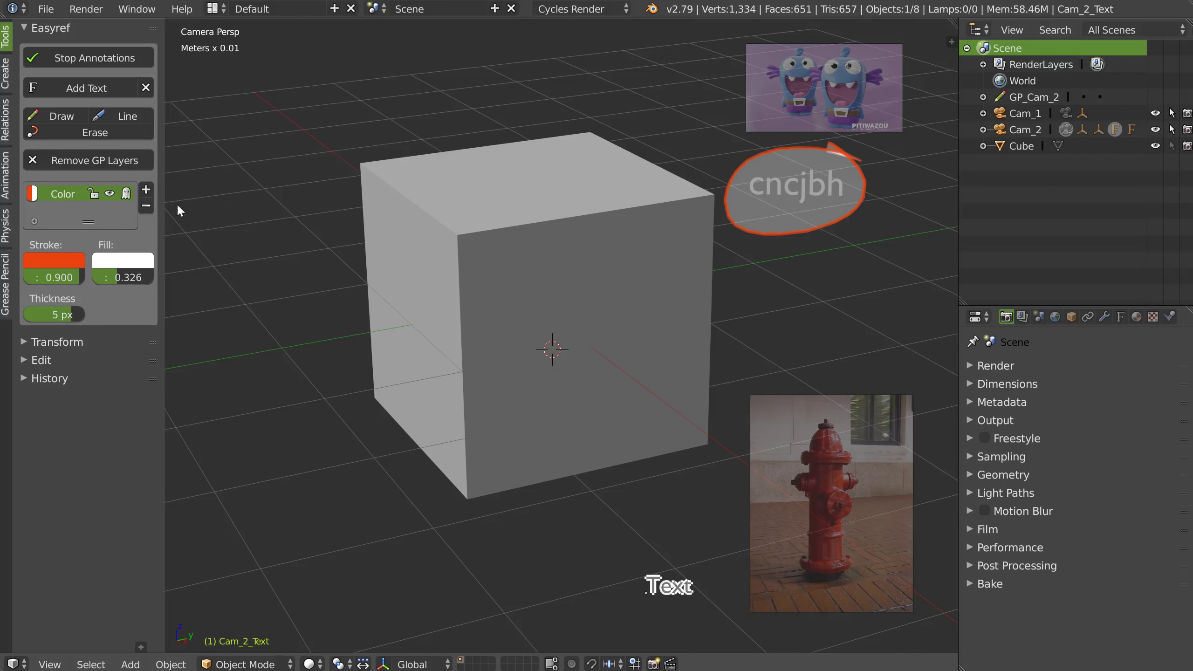
Add a second annotation colour with a bright green stroke
left_click(146, 190)
left_click(44, 293)
left_click_drag(163, 141, 163, 78)
left_click_drag(89, 128, 45, 99)
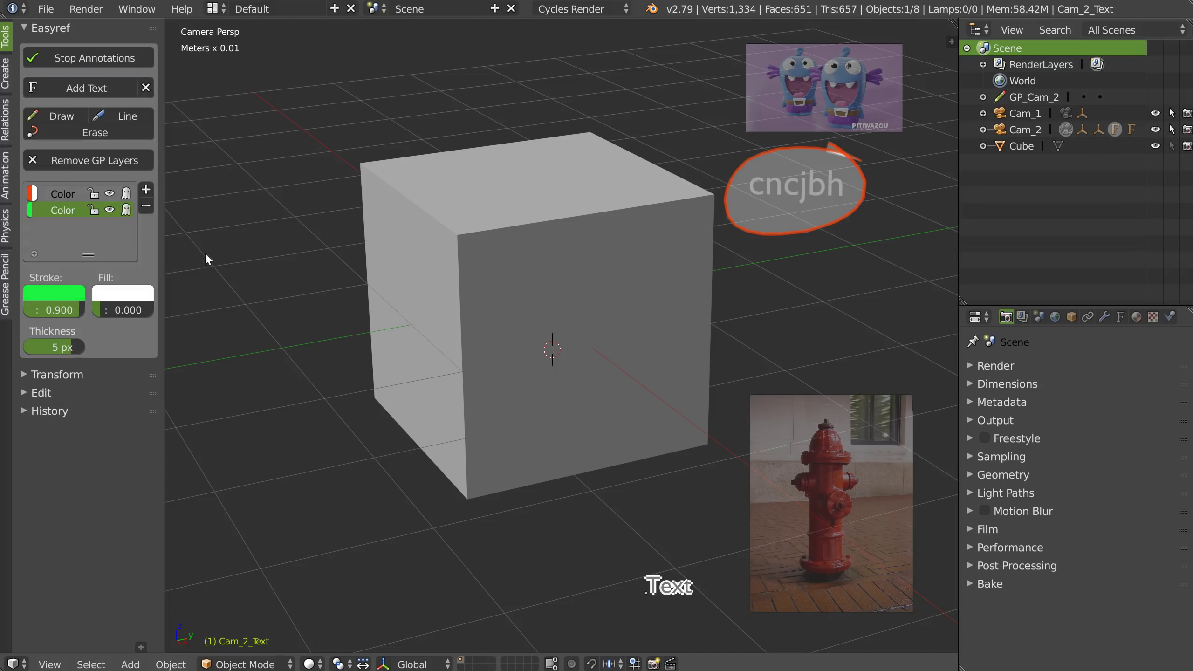
Draw looping green strokes above the cube and finish annotating
left_click_drag(667, 114, 730, 56)
mouse_move(651, 89)
left_mouse_down()
mouse_move(407, 74)
mouse_move(246, 145)
left_mouse_up()
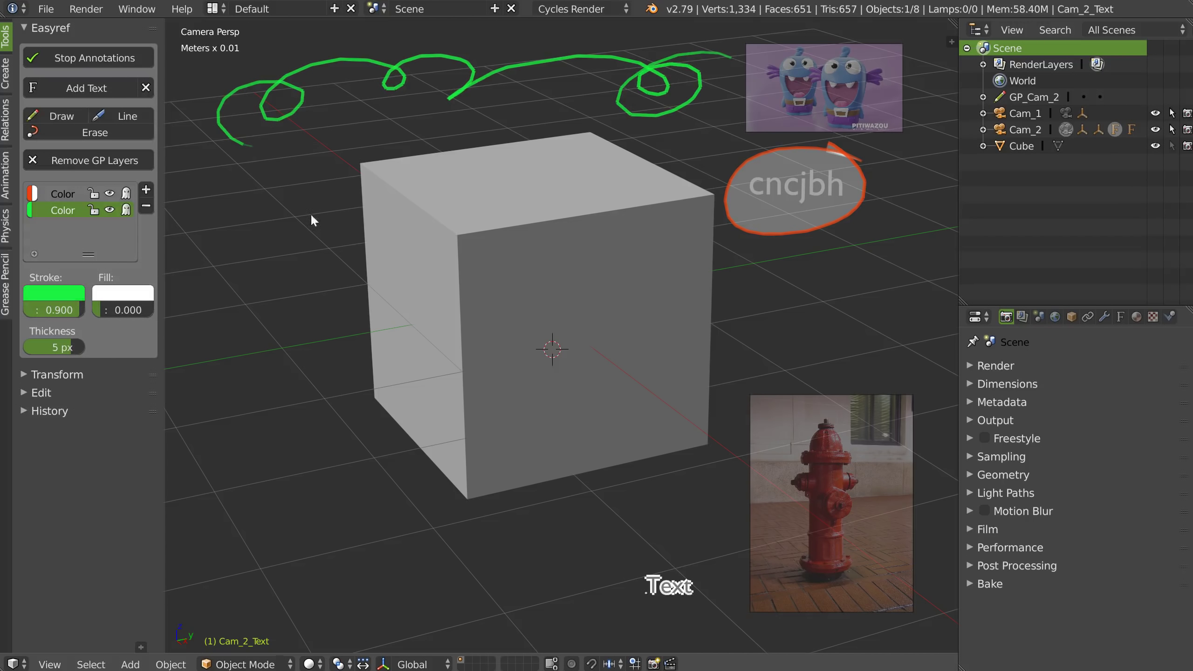
left_click(88, 55)
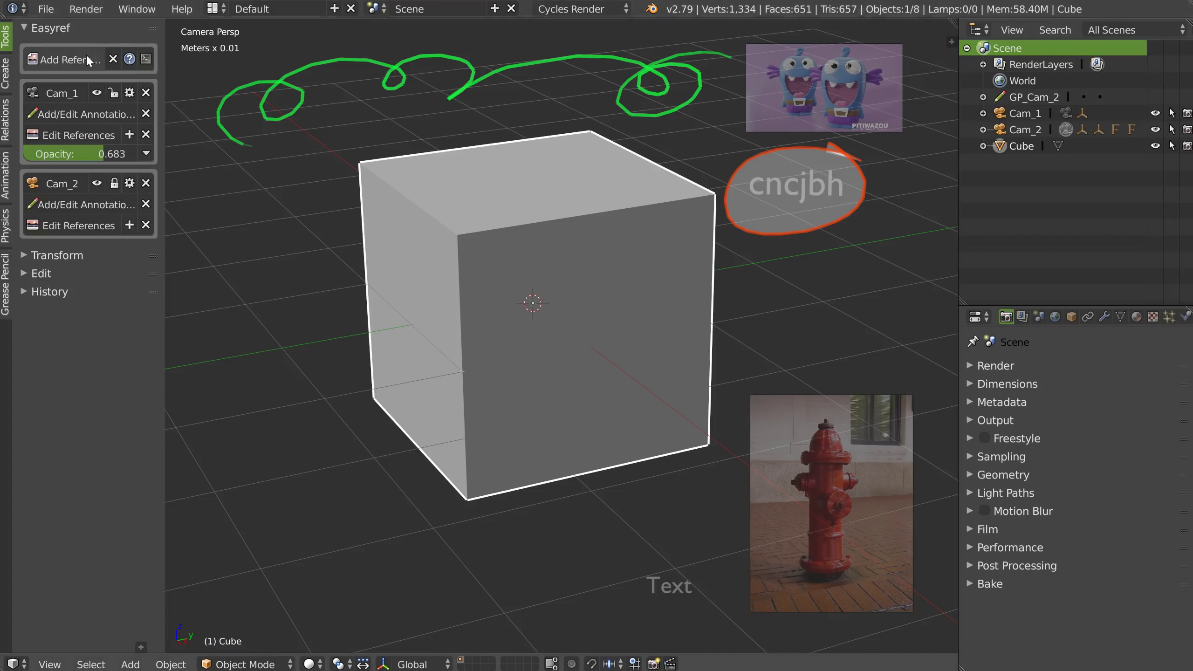
Unlock Cam_2, orbit its view around the cube, then lock it again and shift the view together with its references and annotations
mouse_move(616, 305)
middle_mouse_down()
mouse_move(592, 305)
mouse_move(603, 287)
middle_mouse_up()
key("KP_0")
left_click(114, 184)
middle_click_drag(375, 282, 613, 196)
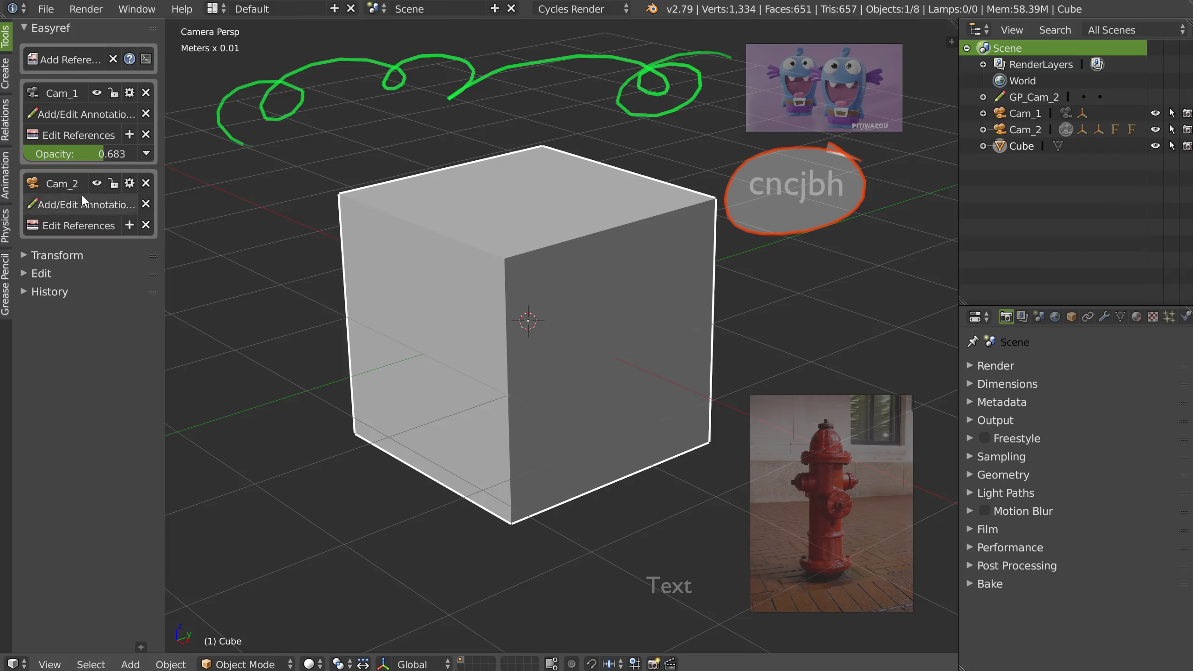
left_click(114, 183)
mouse_move(444, 281)
middle_mouse_down()
mouse_move(623, 308)
mouse_move(546, 284)
mouse_move(693, 213)
mouse_move(570, 277)
mouse_move(587, 241)
middle_mouse_up()
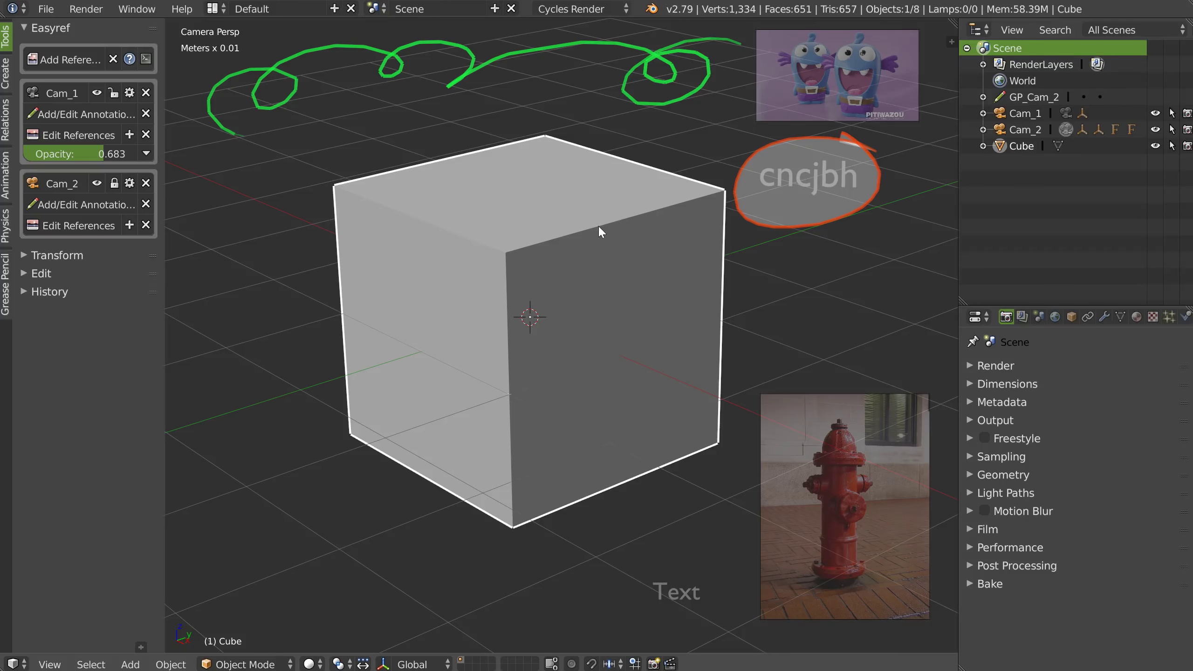
Review the Grease Pencil layers and colours of Cam_2, and delete the camera's annotations
key("n")
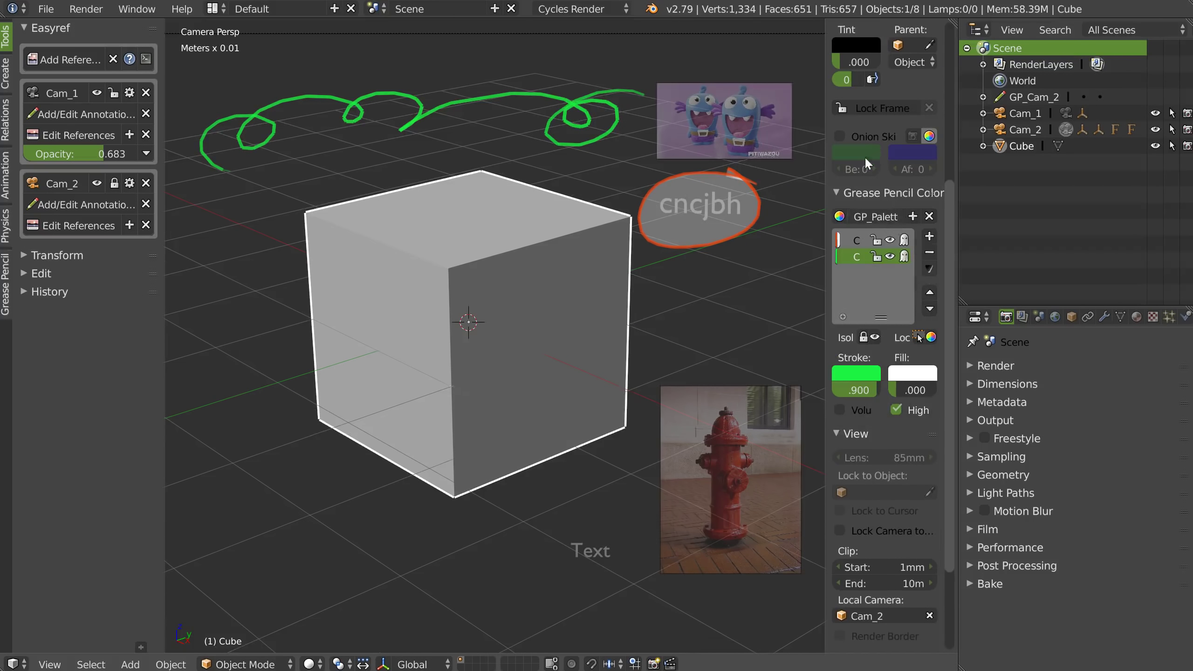
scroll(871, 148, "up", 10)
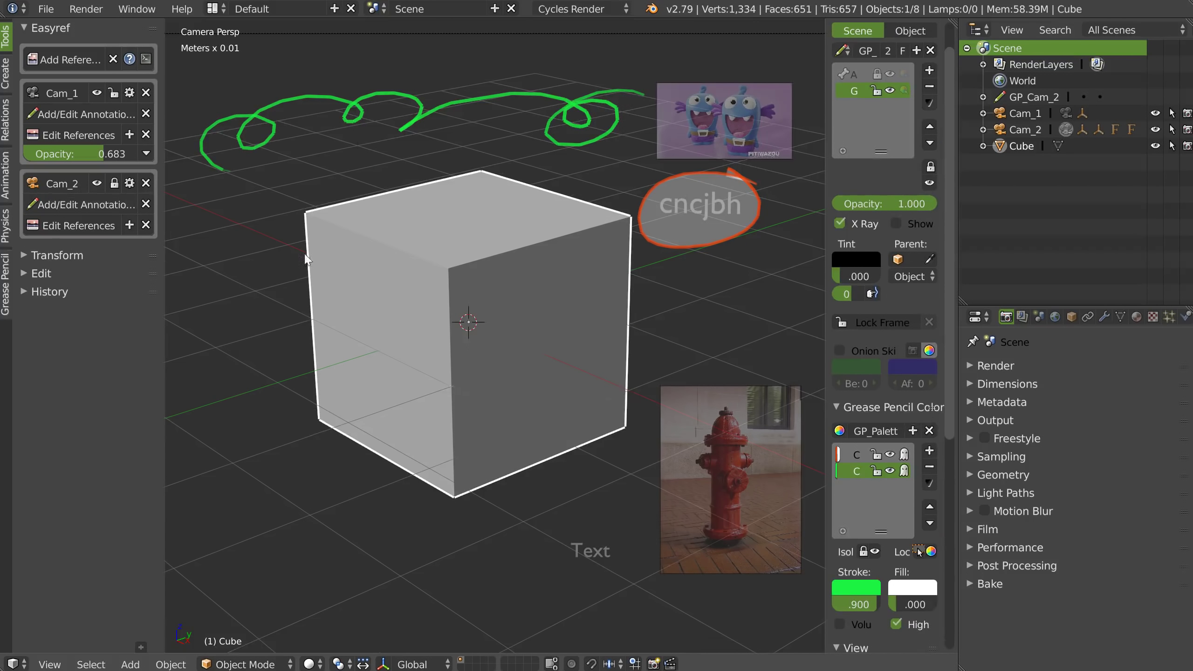
left_click(146, 205)
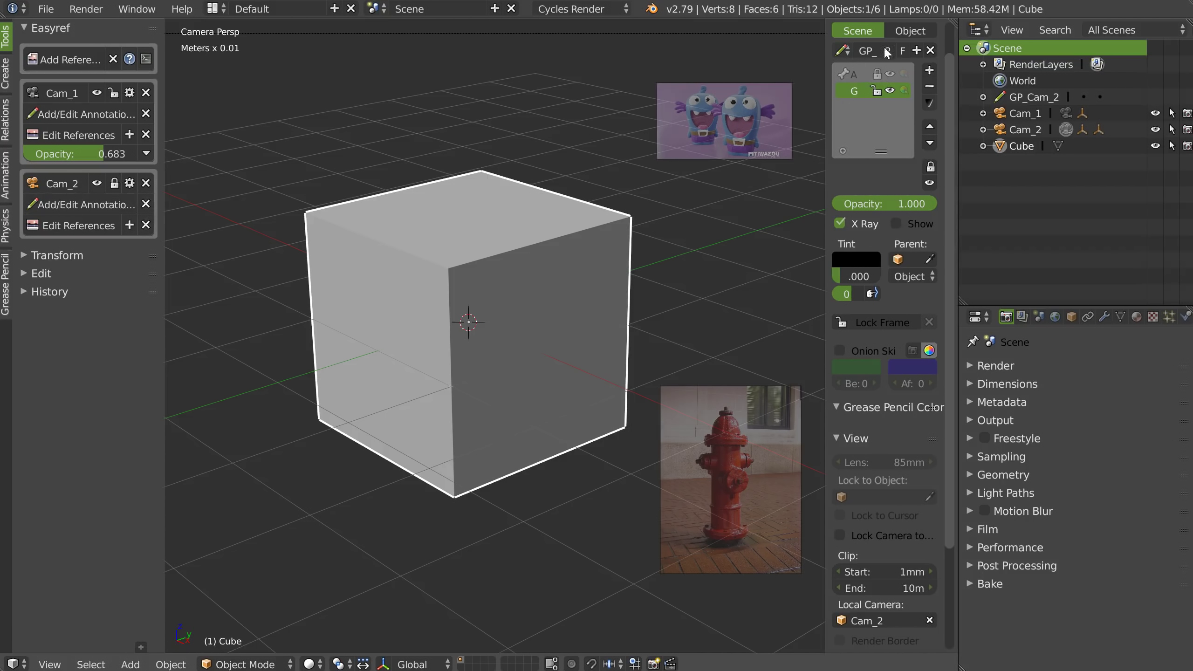
key("n")
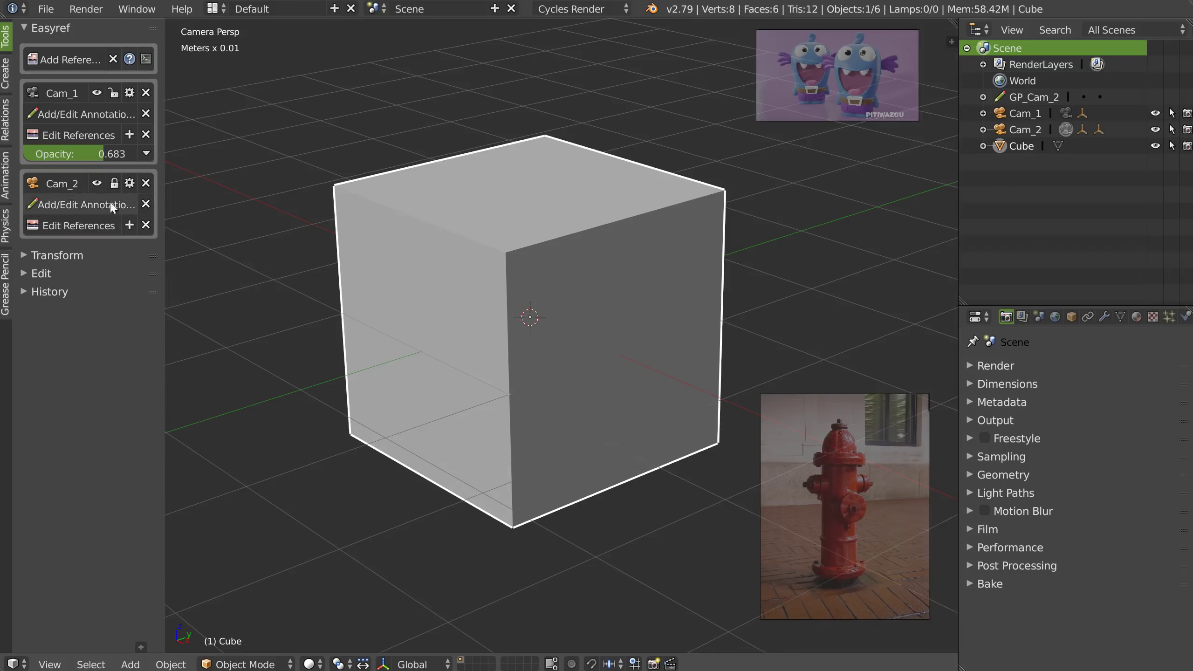
Start annotating Cam_2 again and draw a wavy black stroke below the upper reference image
left_click(83, 206)
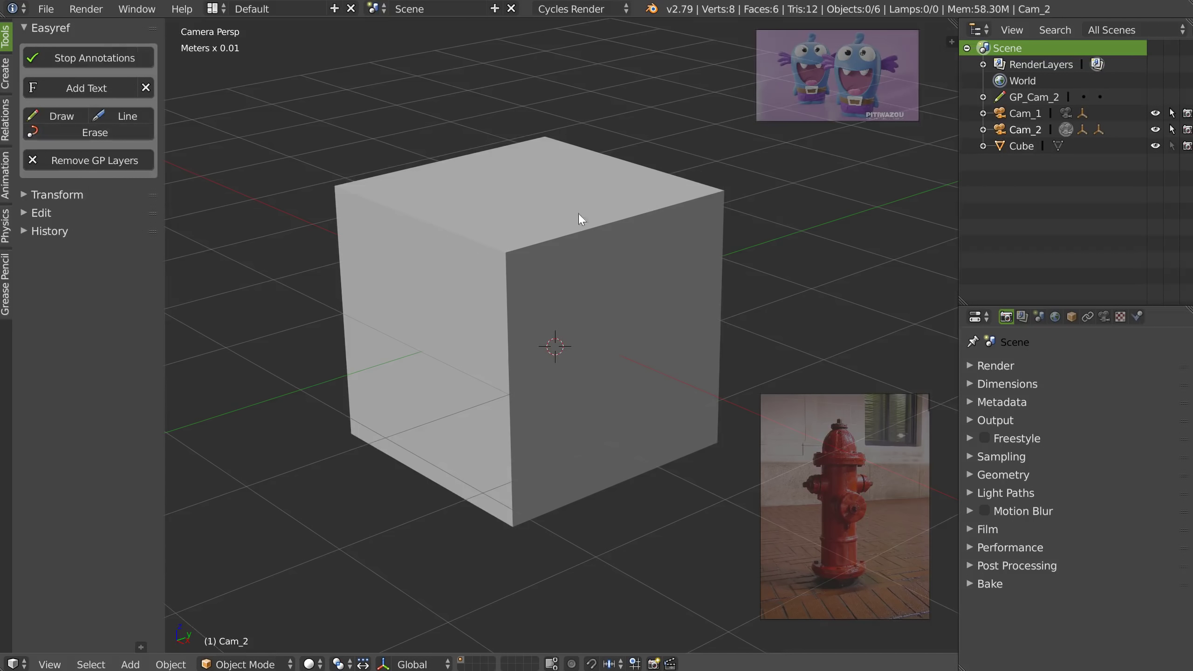
left_click(57, 115)
mouse_move(789, 94)
left_mouse_down()
mouse_move(832, 217)
mouse_move(861, 185)
left_mouse_up()
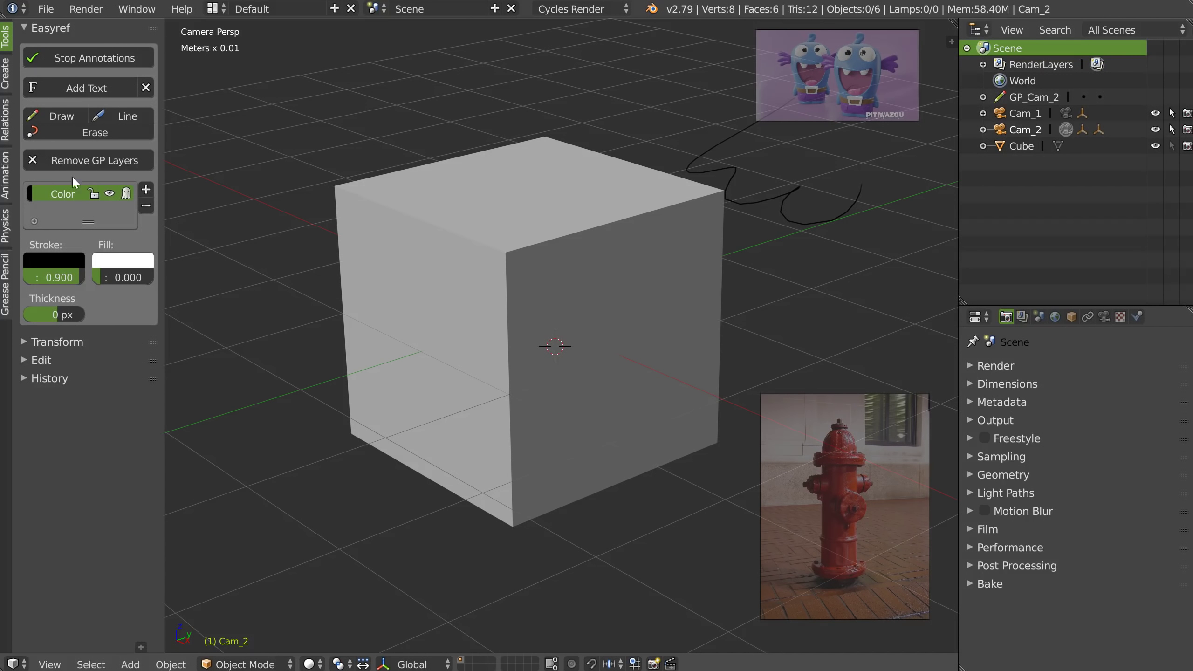
Add a second annotation colour with a bright green stroke, and draw a looping line above the cube before ending the annotation session
left_click(145, 192)
left_click(39, 291)
left_click_drag(166, 155, 164, 75)
left_click_drag(68, 134, 57, 139)
key("d")
mouse_move(445, 106)
left_mouse_down()
mouse_move(511, 70)
mouse_move(726, 164)
left_mouse_up()
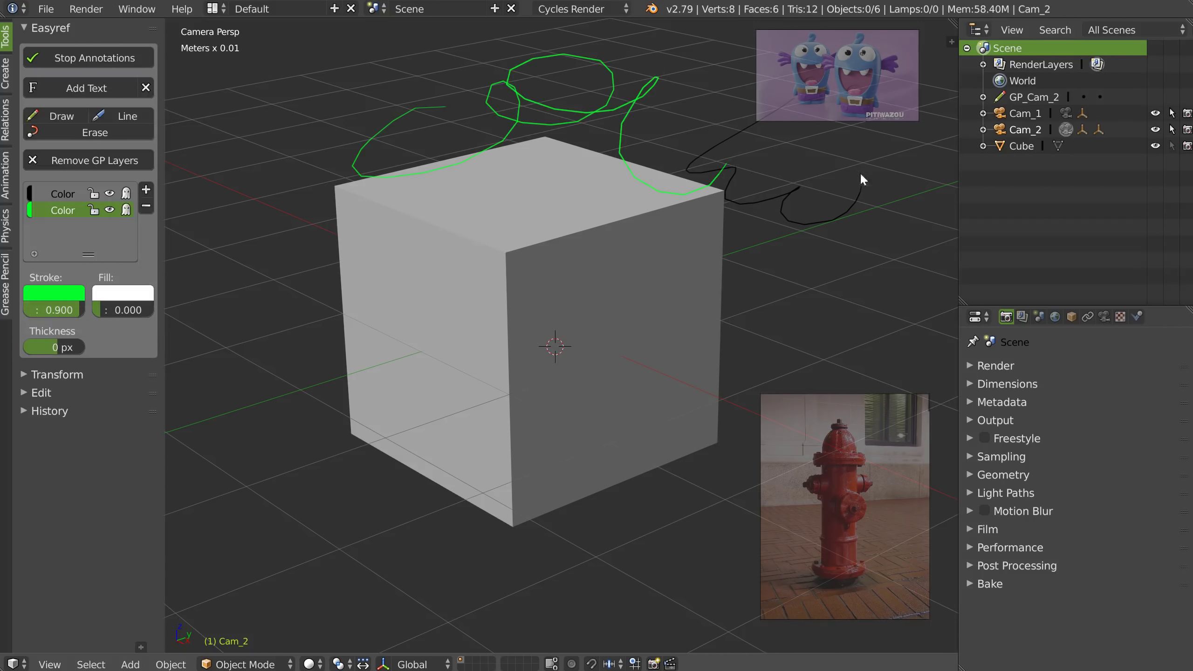
left_click(80, 54)
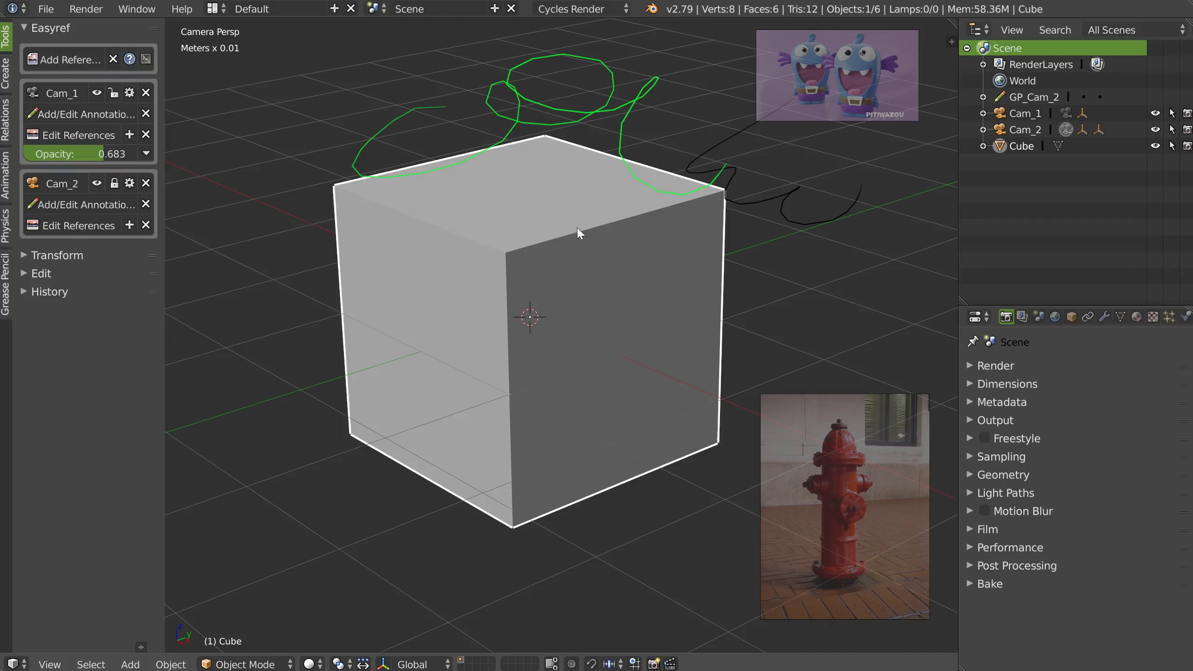
Leave the camera view to orbit around the cube, delete Cam_2's annotations and return to the Cam_2 view
key("KP_0")
middle_click_drag(662, 186, 609, 216)
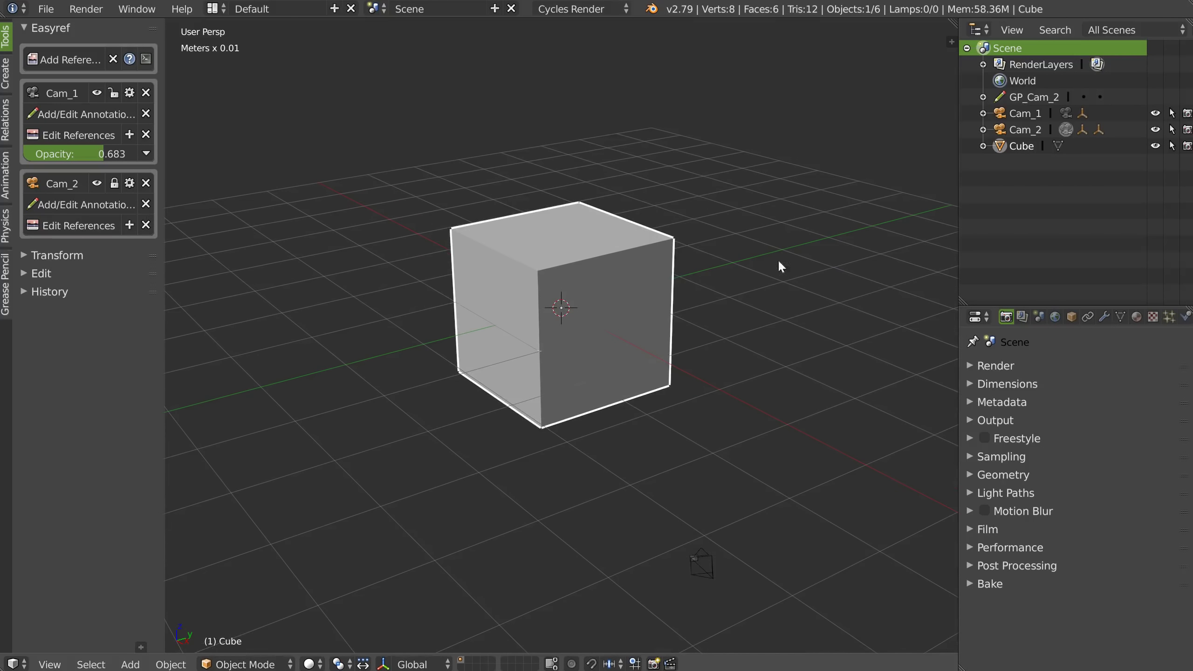
mouse_move(747, 161)
left_mouse_down()
mouse_move(858, 202)
mouse_move(833, 158)
left_mouse_up()
mouse_move(777, 274)
middle_mouse_down()
mouse_move(652, 280)
mouse_move(731, 282)
mouse_move(174, 225)
middle_mouse_up()
left_click(146, 205)
key("KP_0")
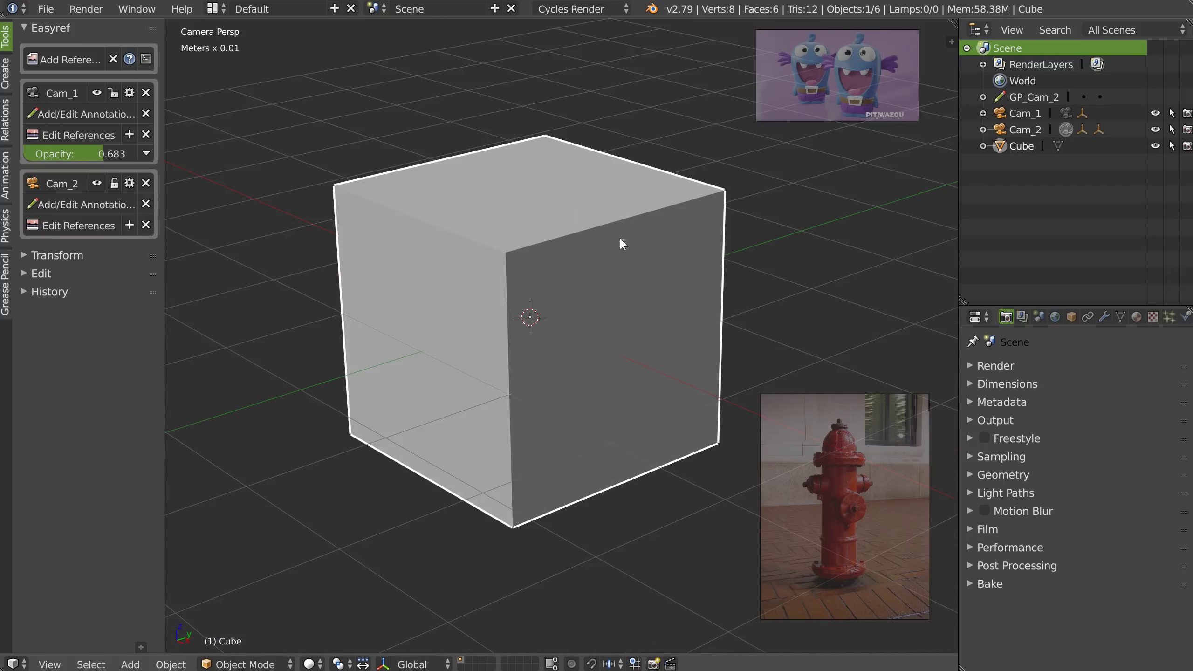
Switch to Cam_1, back to Cam_2, and to Cam_1 again
left_click(59, 92)
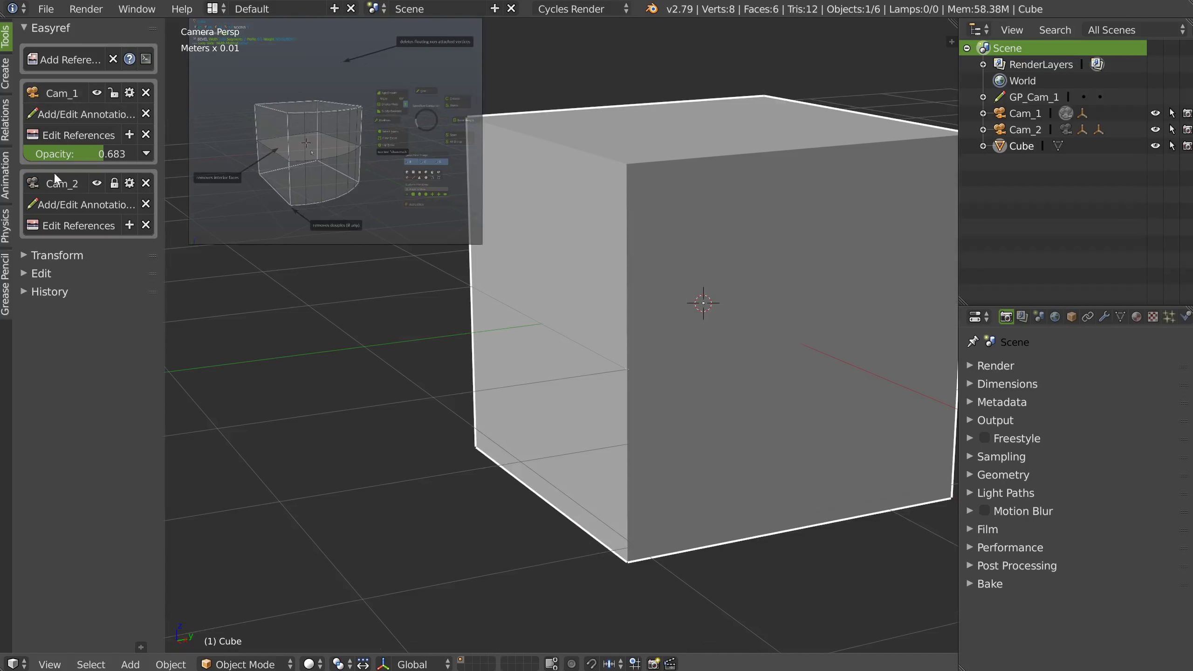
left_click(54, 186)
left_click(58, 90)
Set the Cam_1 reference's opacity to 0.627 and replace its image with anvil.png
mouse_move(95, 152)
left_mouse_down()
mouse_move(46, 151)
mouse_move(102, 157)
mouse_move(87, 157)
left_mouse_up()
left_click(147, 153)
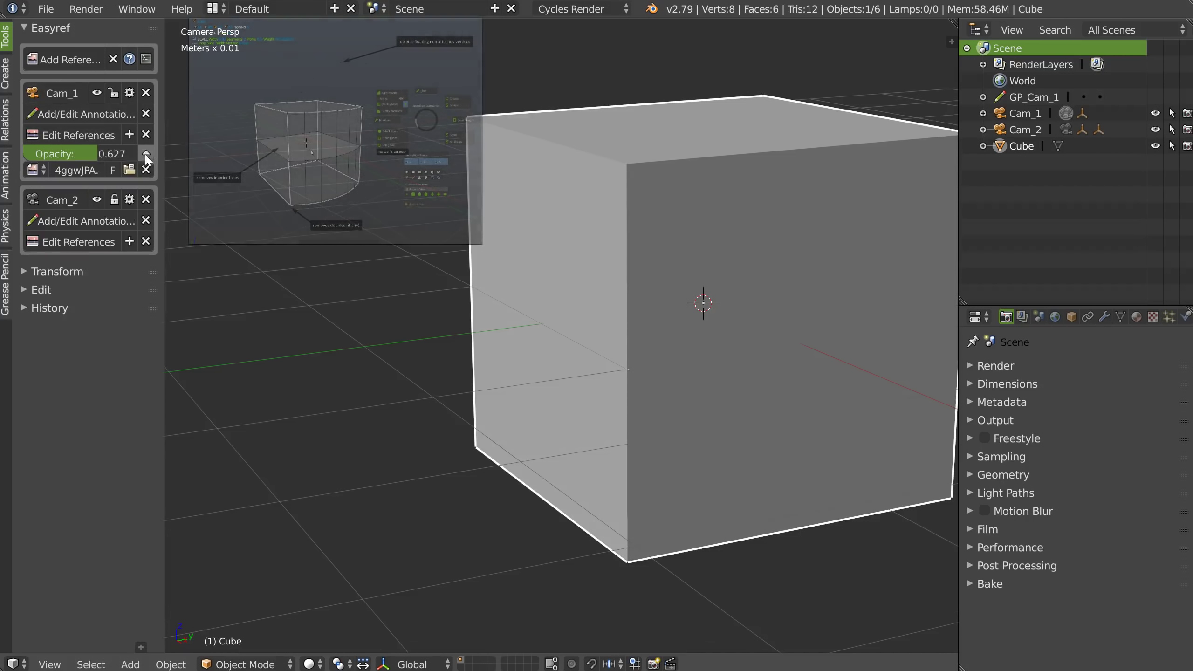
left_click(33, 170)
left_click(56, 227)
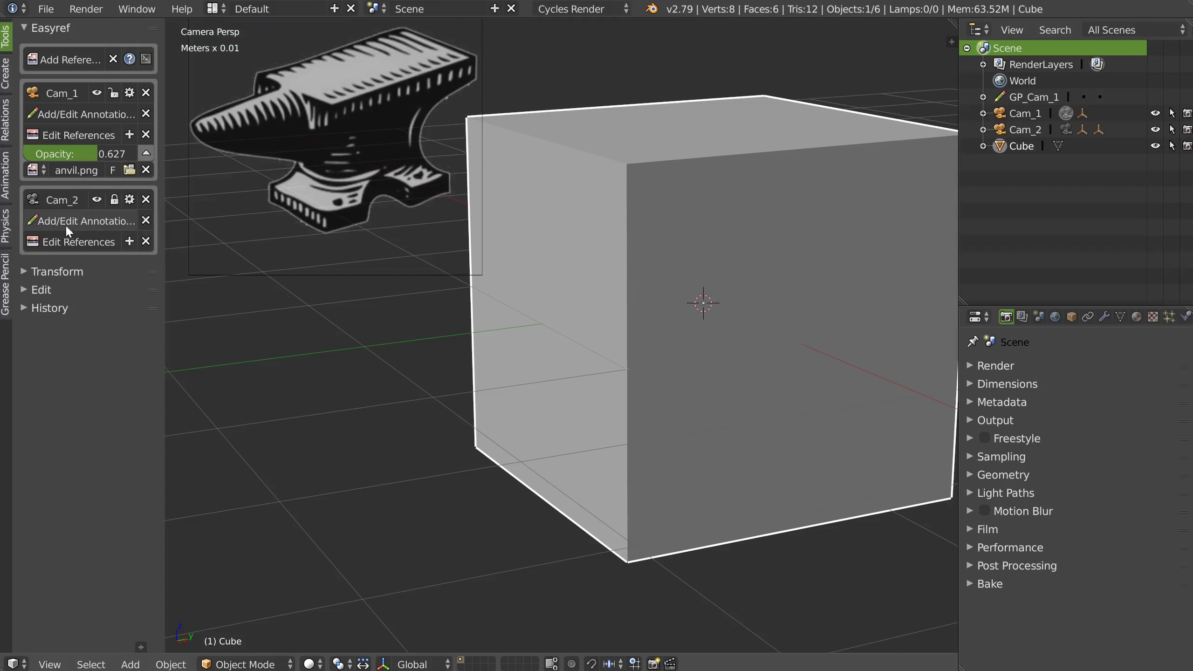
left_click(146, 153)
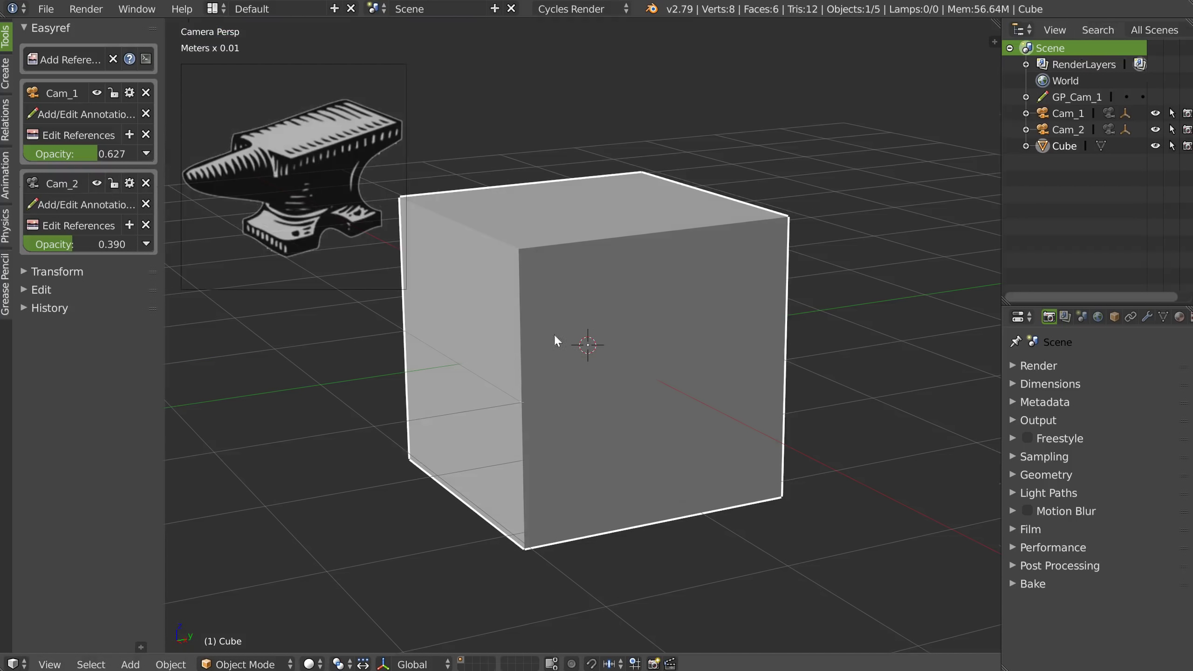
Leave the camera view and delete all reference cameras from the scene
middle_click_drag(479, 321, 531, 311)
left_click(112, 57)
scroll(492, 300, "down", 3)
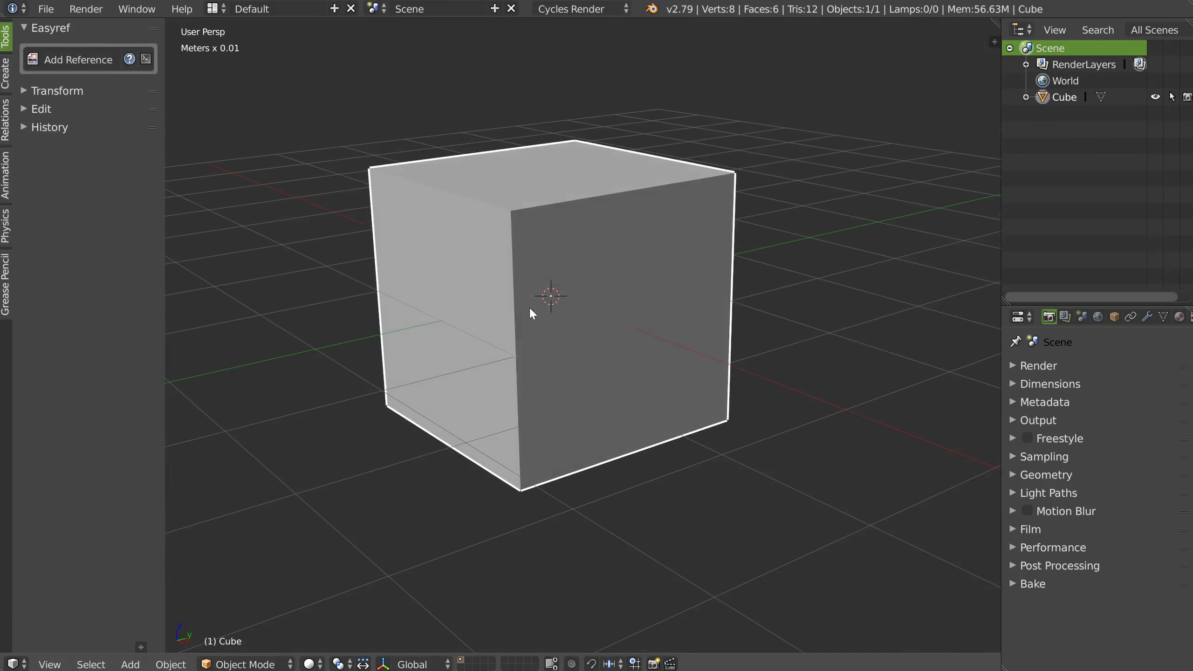
Delete the cube and add a cylinder in its place
key("x")
left_click(524, 302)
right_click(538, 269)
left_click(513, 448)
Move the cylinder up along Z until its base rests on the grid floor
middle_click_drag(516, 453, 565, 335)
key("g")
key("z")
left_click(563, 210)
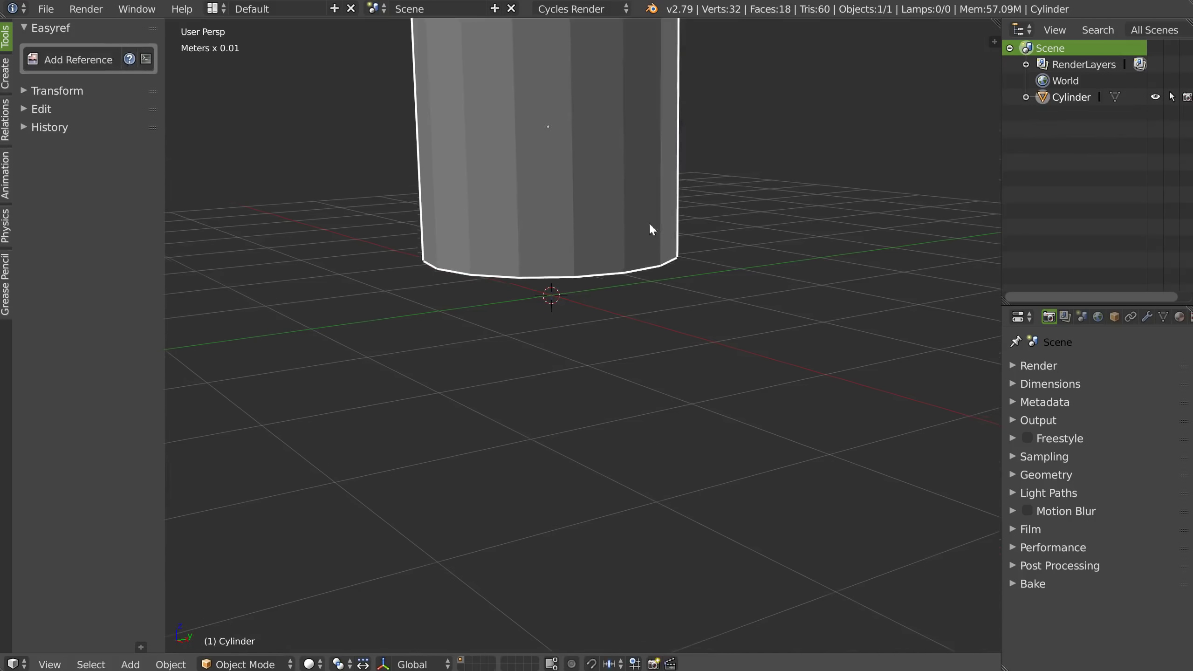
scroll(648, 228, "down", 3)
middle_click_drag(563, 259, 529, 339, "shift")
scroll(525, 293, "up", 1)
middle_click_drag(524, 273, 545, 173)
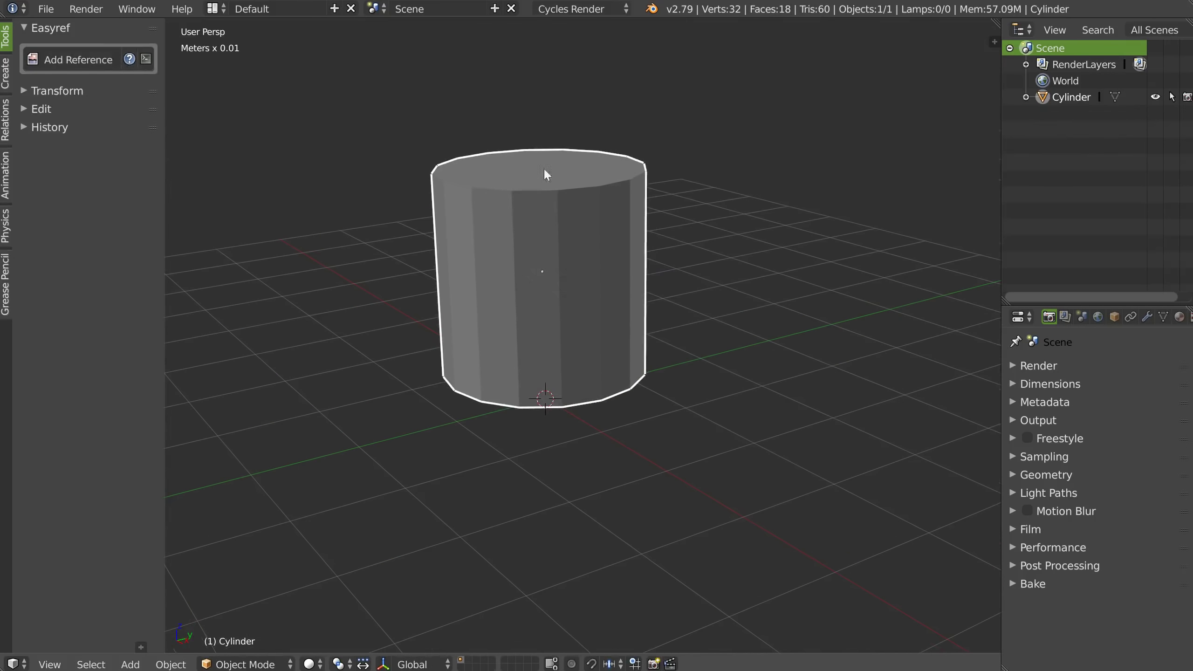
Add 1200px-Downtown_Charlottesville_fire_hydrant.jpg from the E: drive as a camera image reference, sorting the files by date to find it
left_click(80, 54)
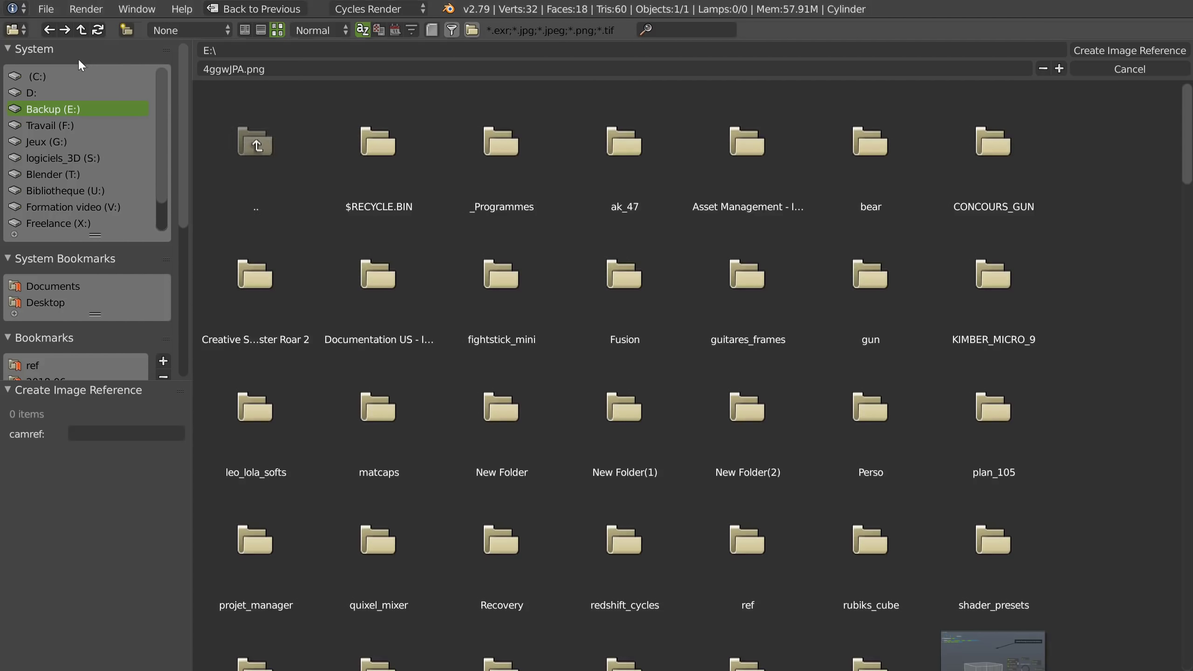
left_click(396, 34)
left_click_drag(1188, 154, 1189, 238)
left_click(600, 320)
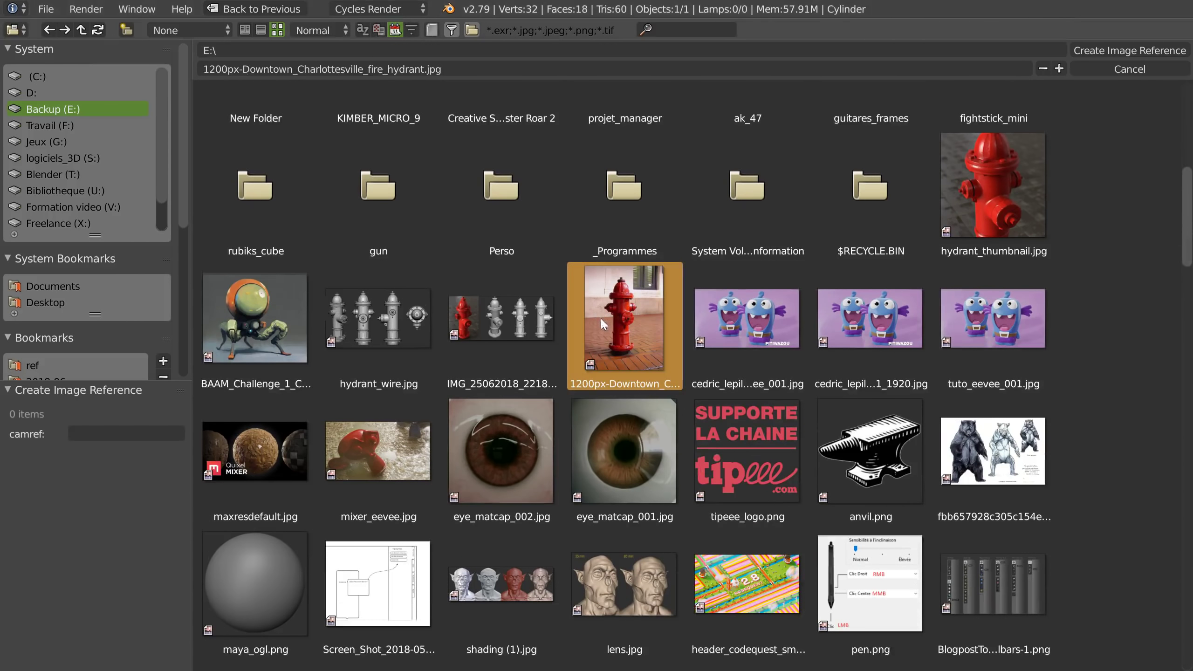
left_click(1142, 50)
Enlarge and reposition the hydrant reference in the camera view, and set its opacity to 0.979
key("s")
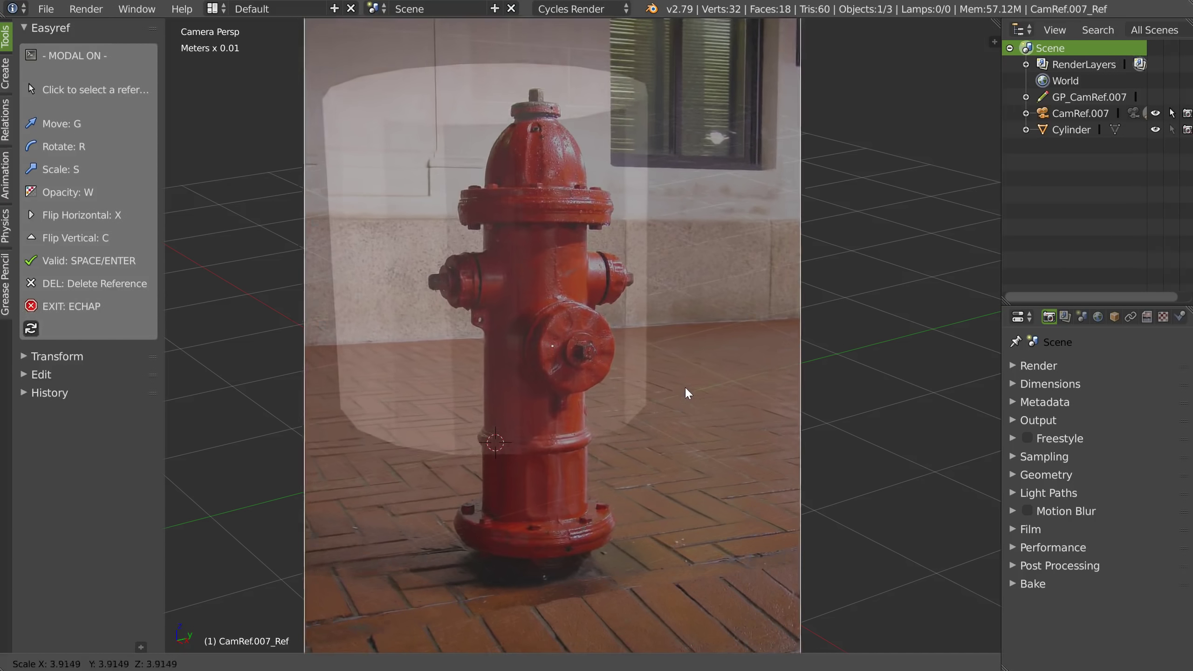
left_click(711, 400)
key("g")
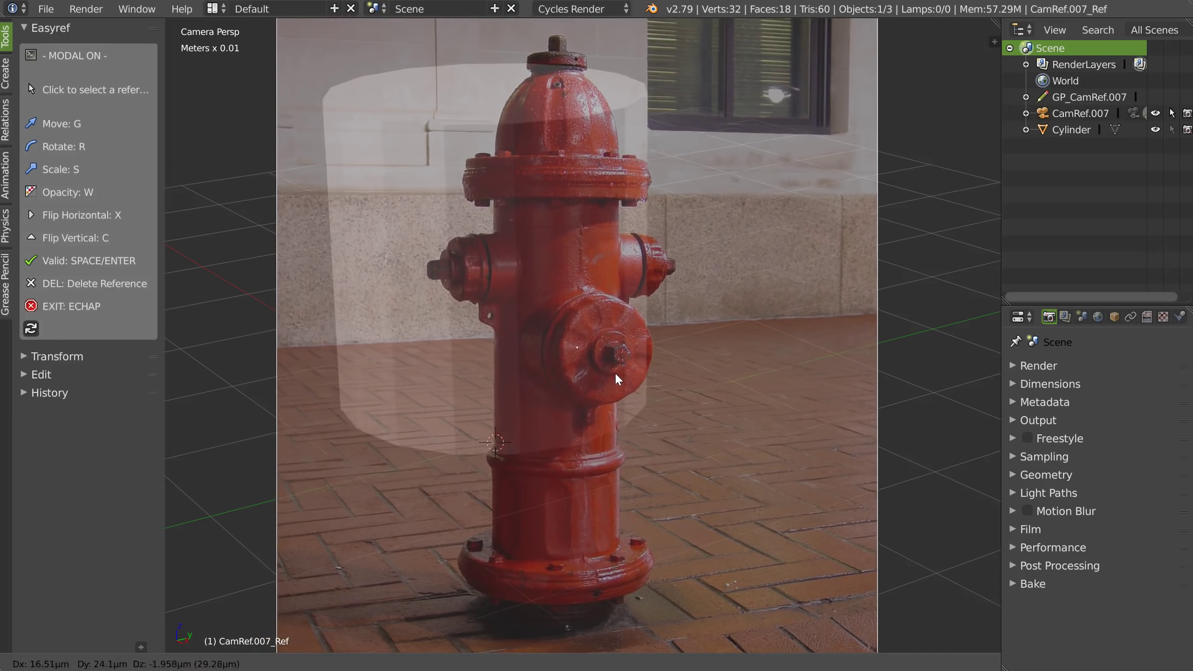
left_click(619, 370)
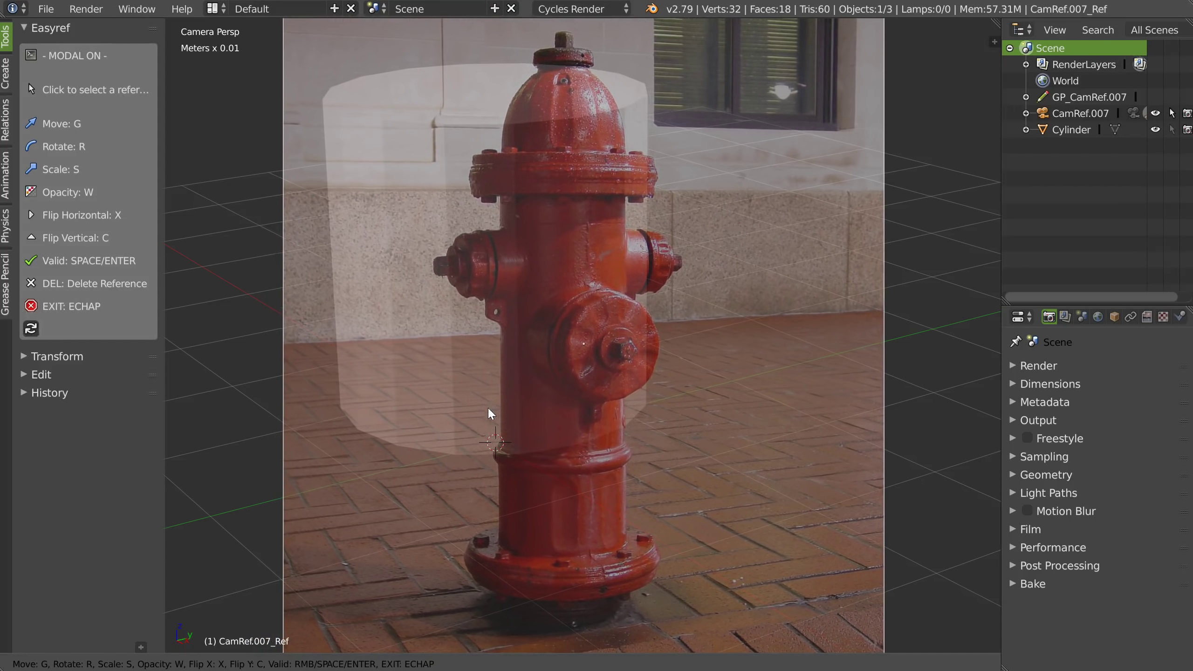
key("w")
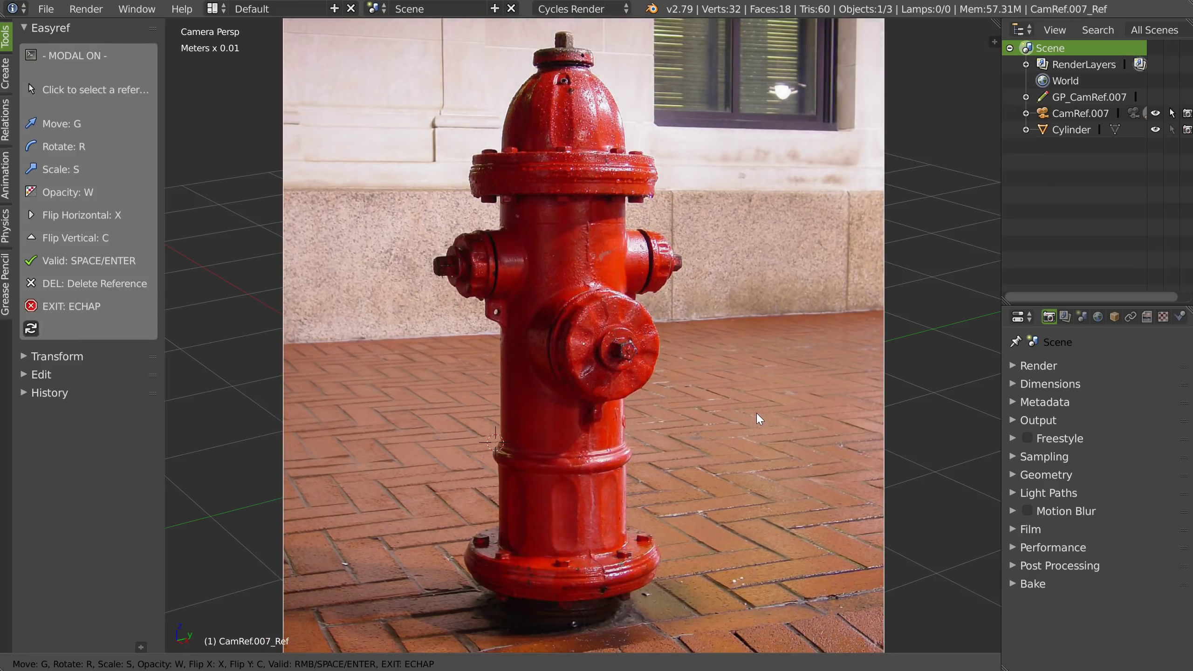
key("Escape")
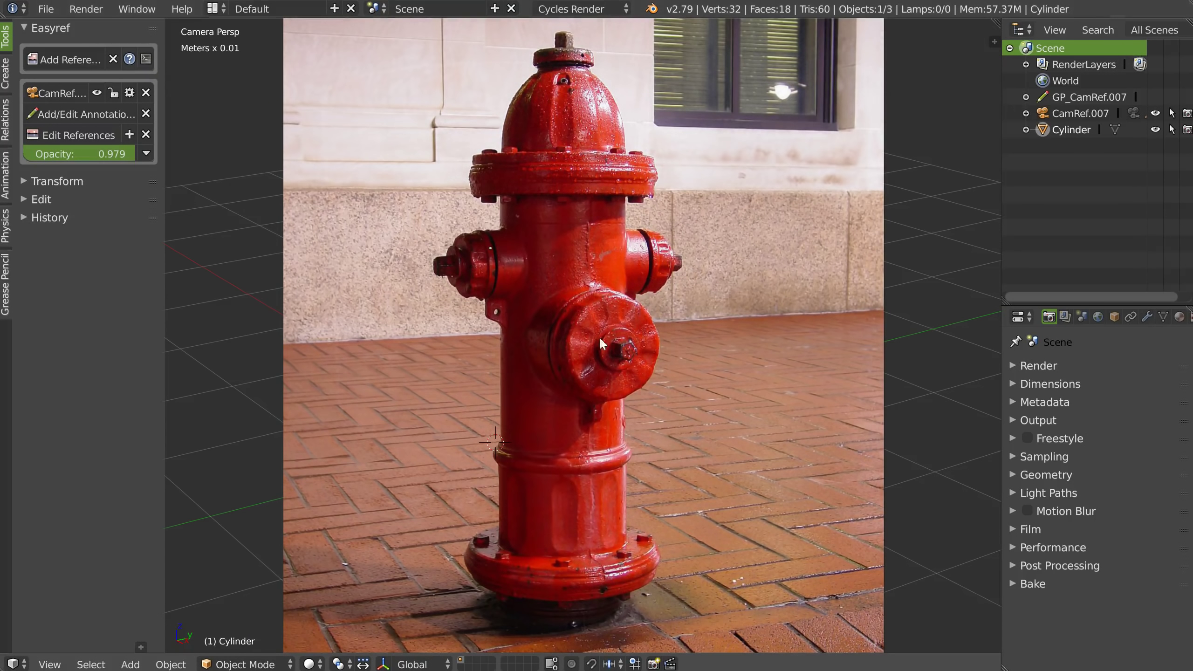
middle_click_drag(580, 328, 585, 326, "shift")
key("ctrl+Print")
left_click_drag(672, 284, 525, 424)
key("ctrl+Print")
left_click_drag(706, 212, 628, 306)
key("ctrl+Print")
left_click_drag(608, 22, 544, 89)
key("ctrl+Print")
left_click_drag(483, 437, 642, 562)
Set the hydrant reference's opacity to 0.453 and orbit the camera until the cylinder lines up with the hydrant's base
left_click(93, 135)
key("w")
mouse_move(409, 357)
key("Escape")
middle_click_drag(543, 333, 584, 530)
Move the cylinder's top face up along Z by about 42 mm to the underside of the hydrant's upper flange
key("Tab")
right_click(582, 466)
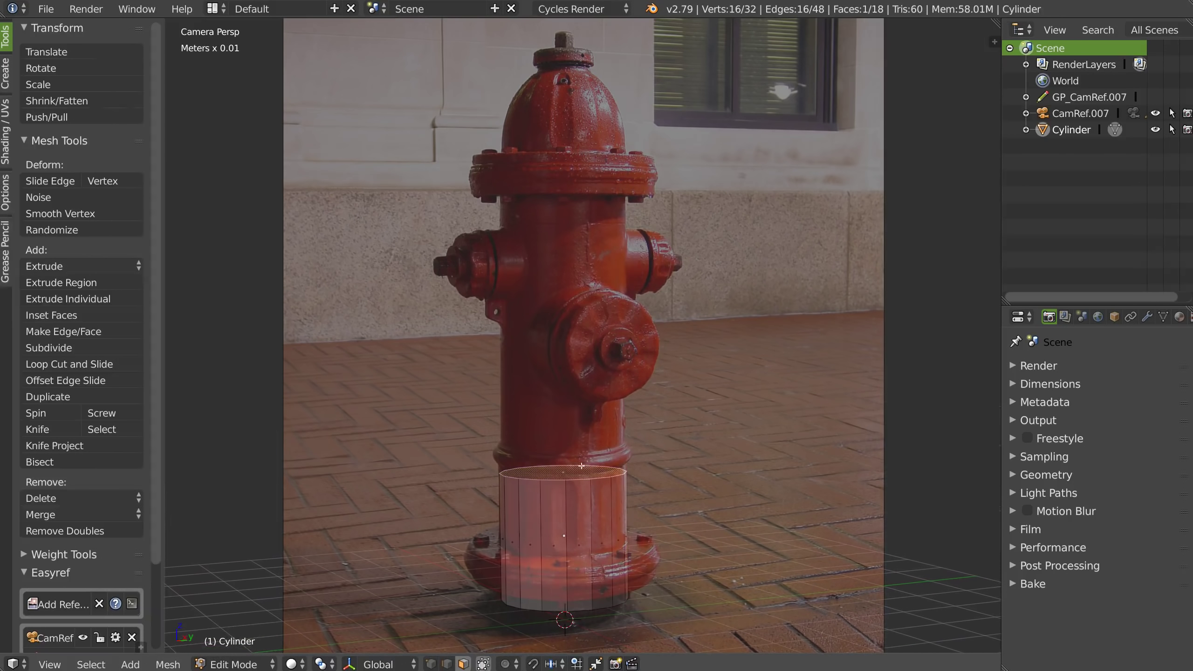
key("e")
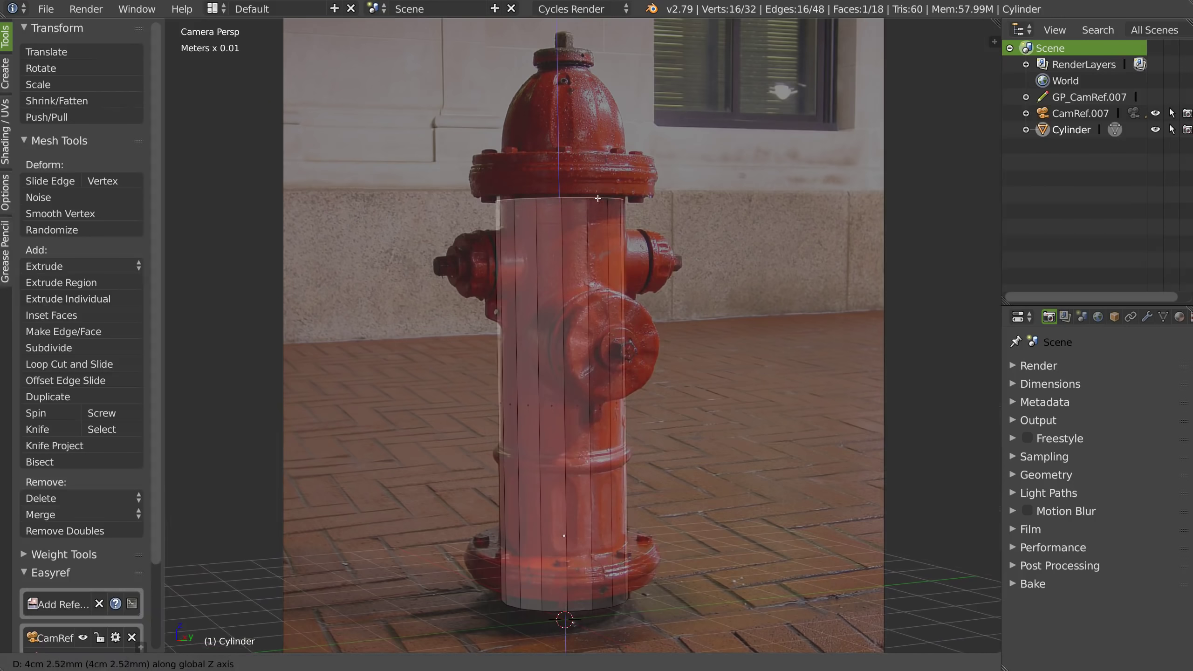
left_click(583, 162)
key("Tab")
Rotate the hydrant reference slightly to match the cylinder's tilt and fine-tune the camera alignment
mouse_move(561, 372)
middle_mouse_down()
mouse_move(558, 386)
mouse_move(572, 380)
middle_mouse_up()
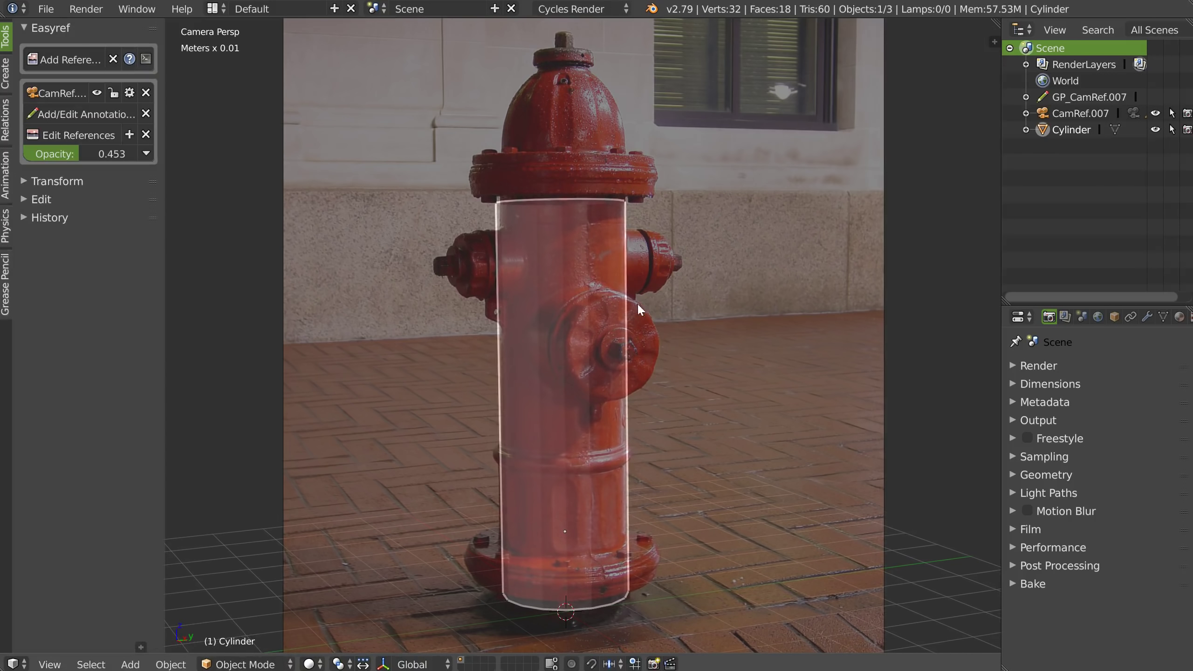
left_click(117, 134)
key("r")
left_click(995, 217)
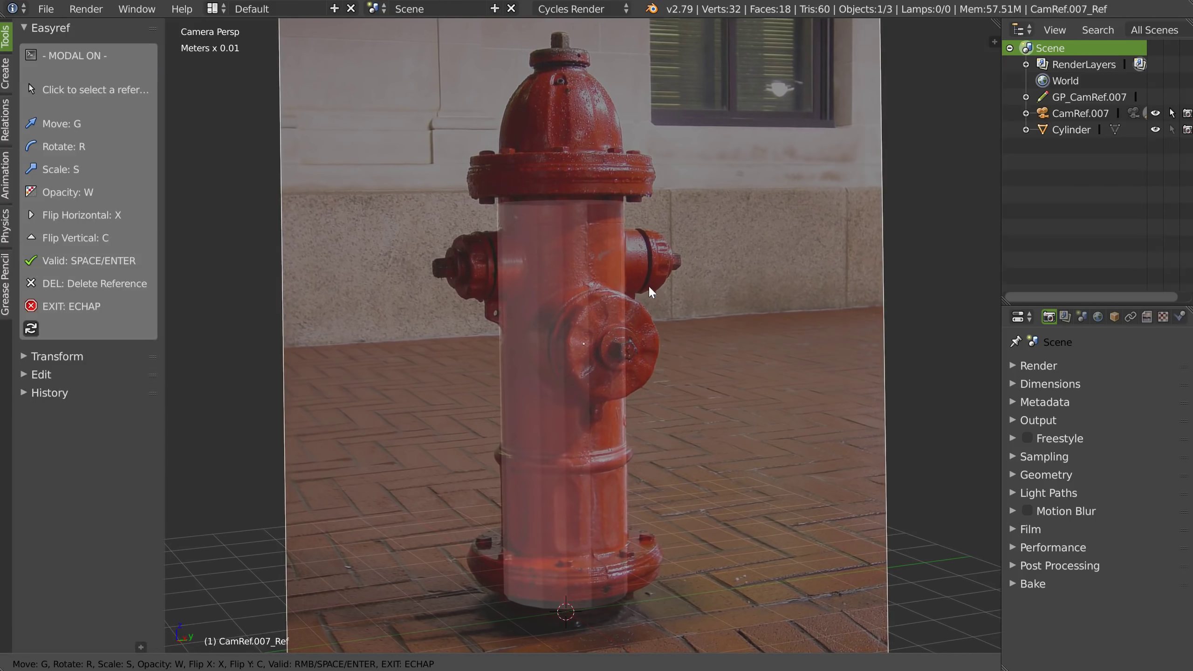
key("space")
middle_click_drag(560, 404, 560, 401, "shift")
Extrude the cylinder's top face up about 7 mm to the top of the hydrant's upper flange
key("Tab")
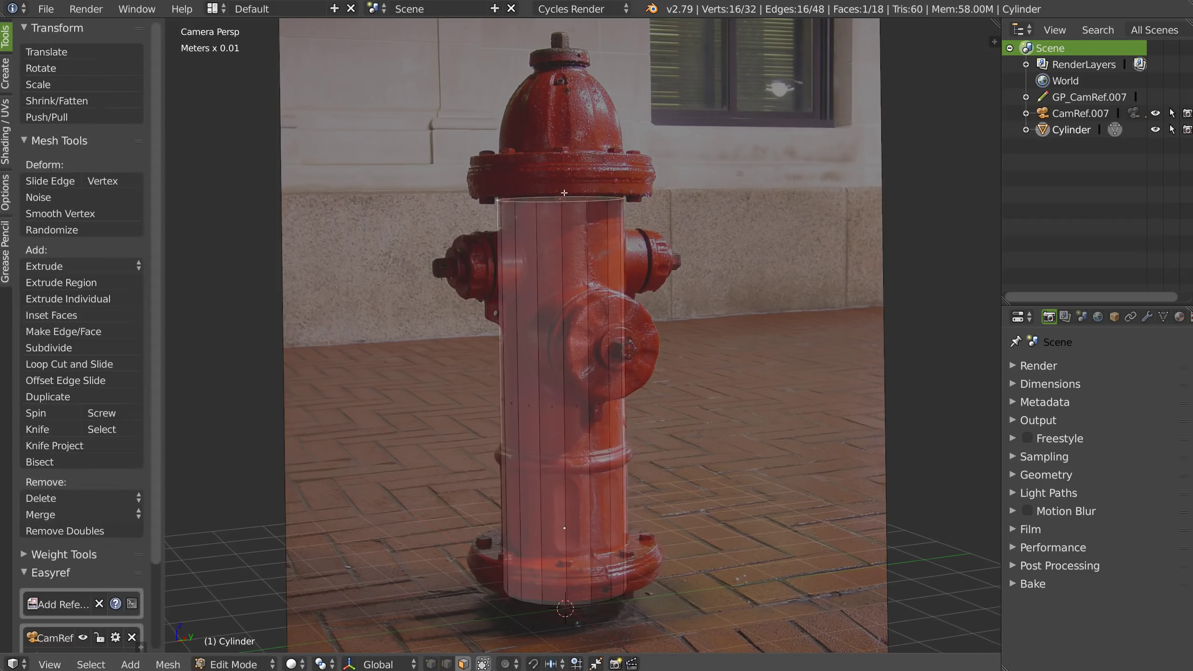
key("e")
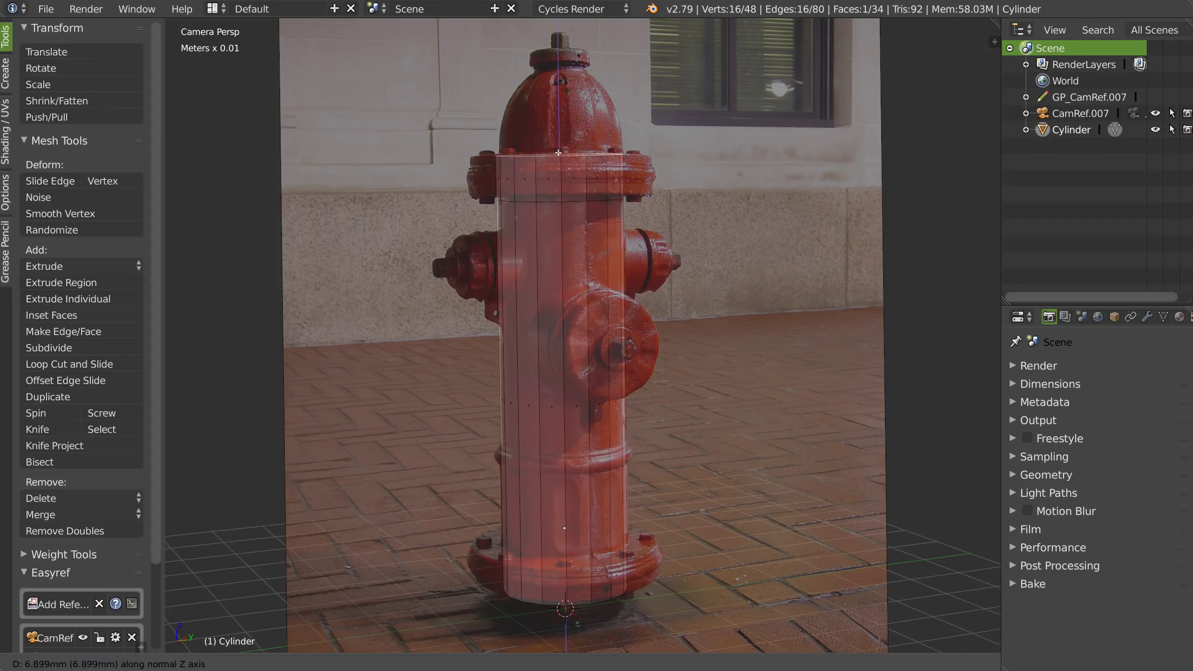
left_click(627, 178)
Inset the top band's ring of side faces with outward depth to form the upper flange, returning to Object Mode
right_click(627, 178, "alt")
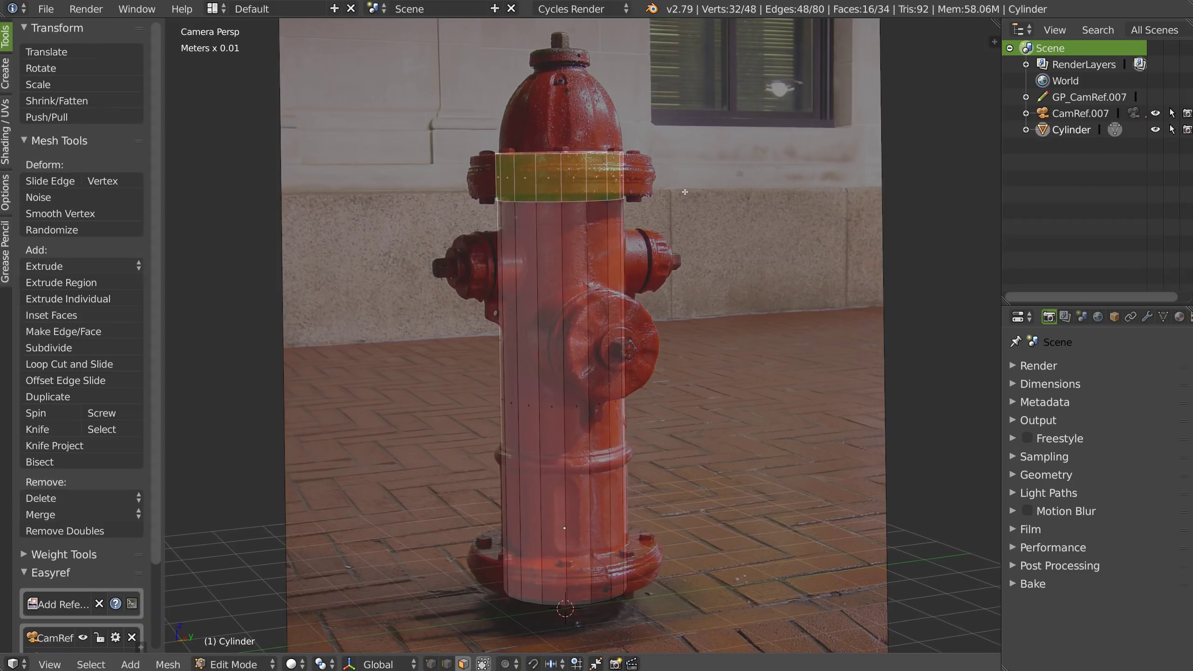
key("w")
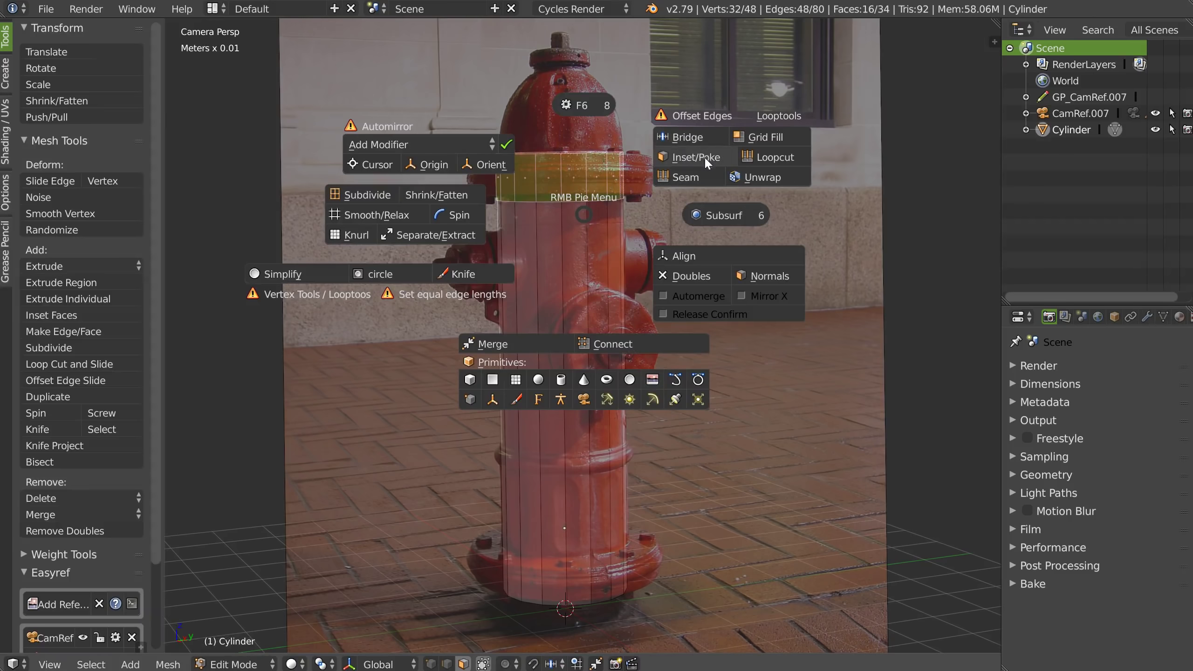
left_click(708, 162)
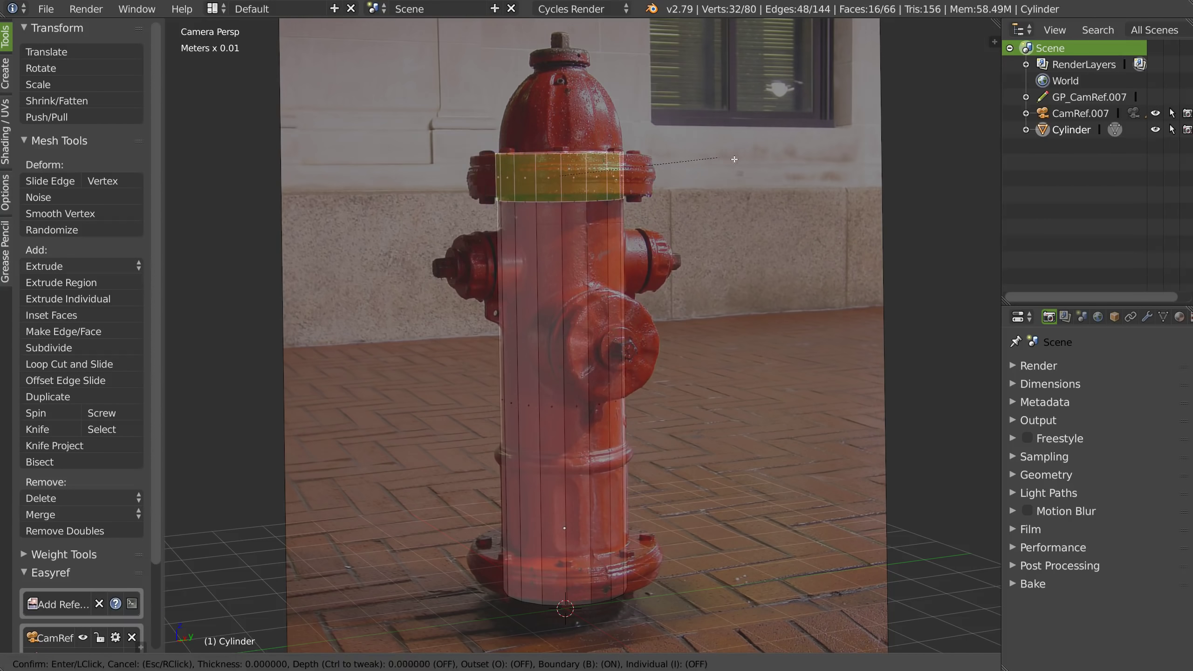
left_click(759, 166)
key("Tab")
middle_click_drag(581, 225, 582, 222)
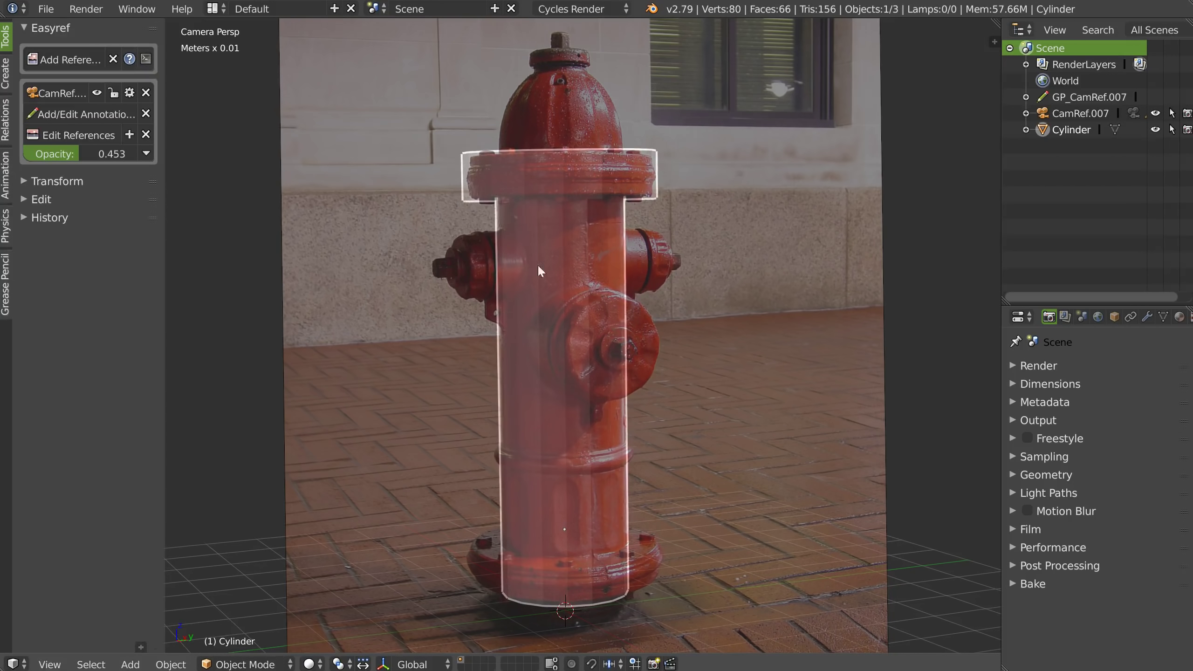
Add two edge loops near the cylinder's base, at the upper and lower edges of the hydrant's bottom flange
key("Tab")
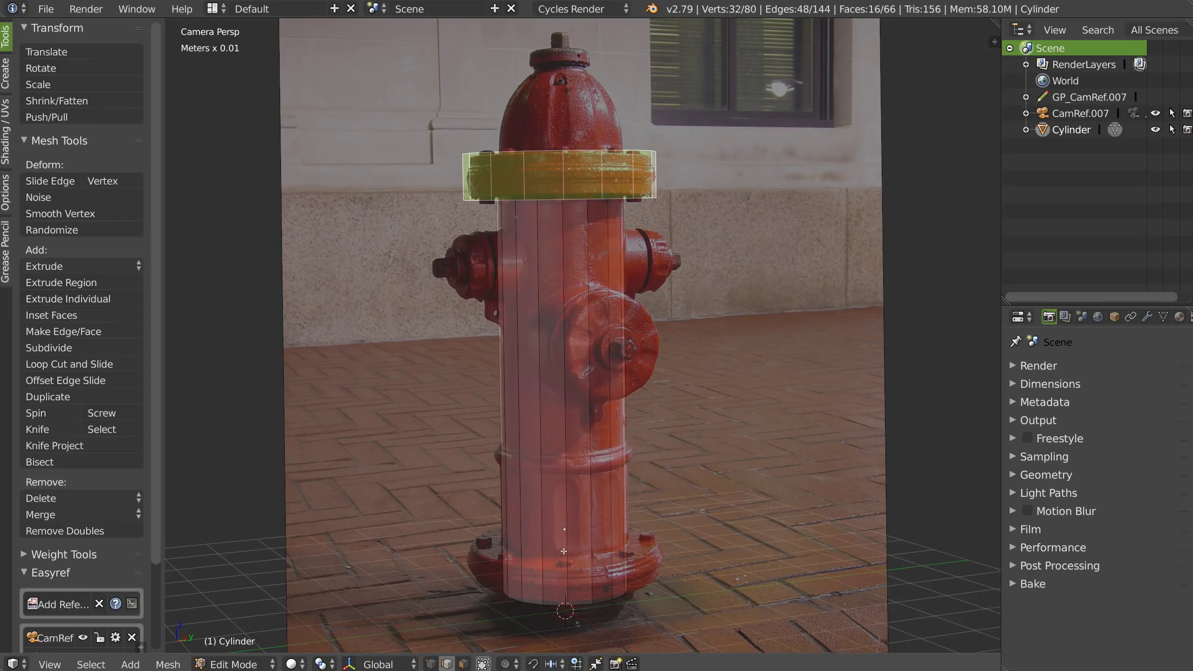
key("ctrl+r")
left_click(587, 518)
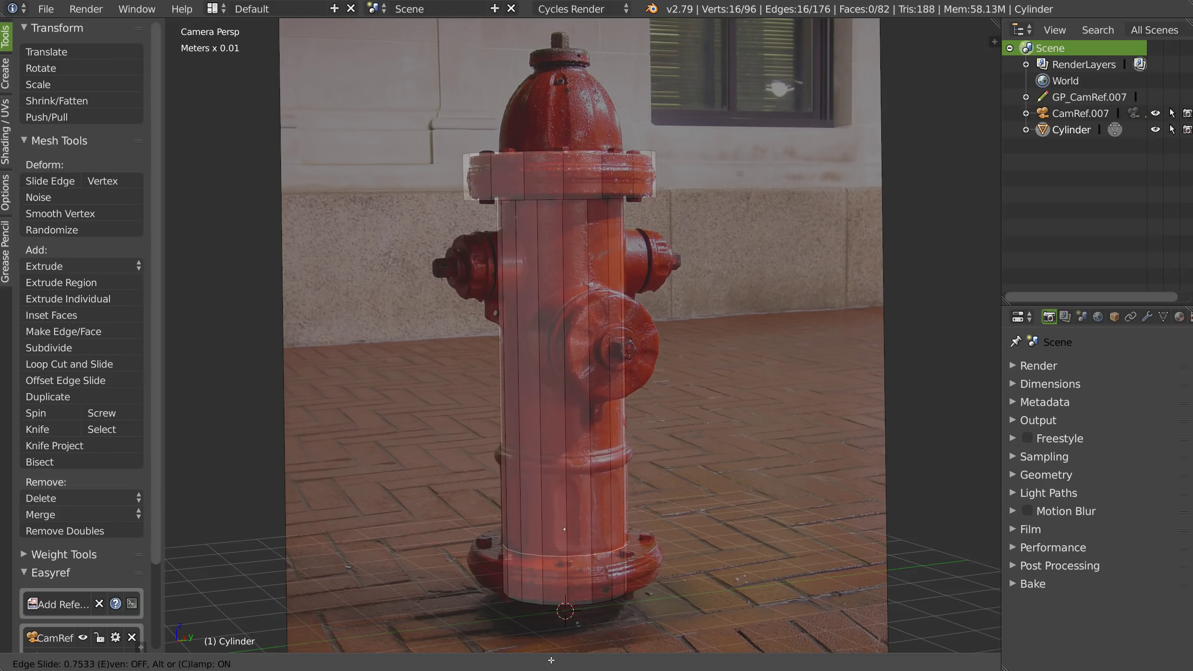
left_click(594, 609)
right_click(591, 575, "alt")
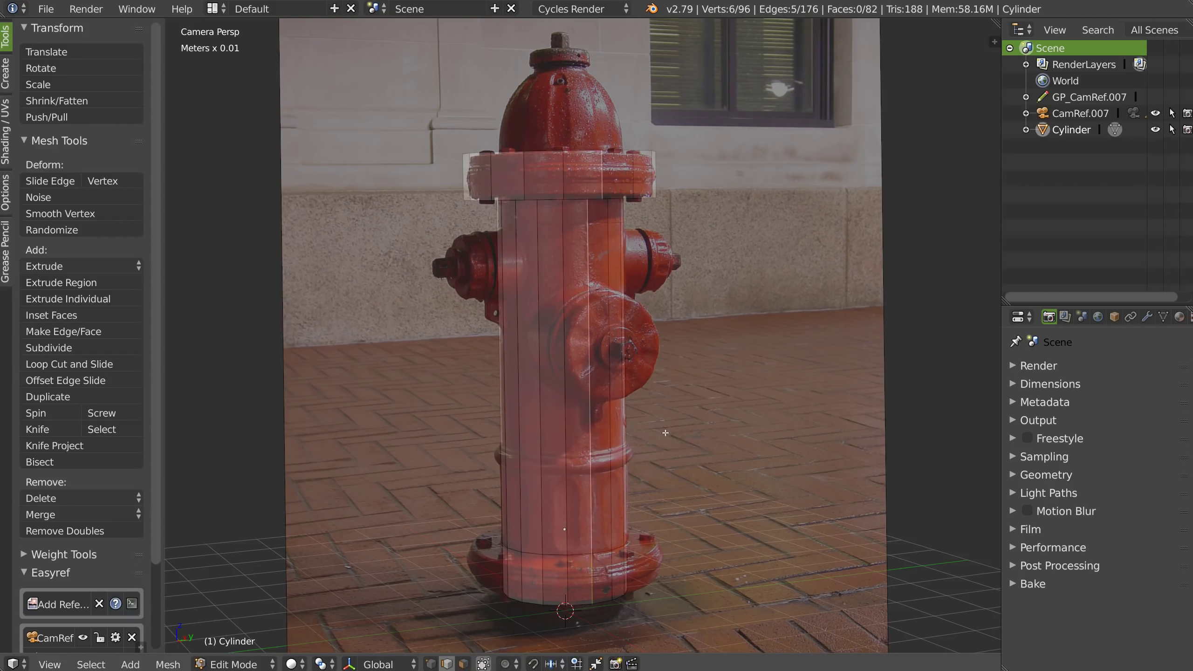
key("ctrl+r")
left_click(591, 591)
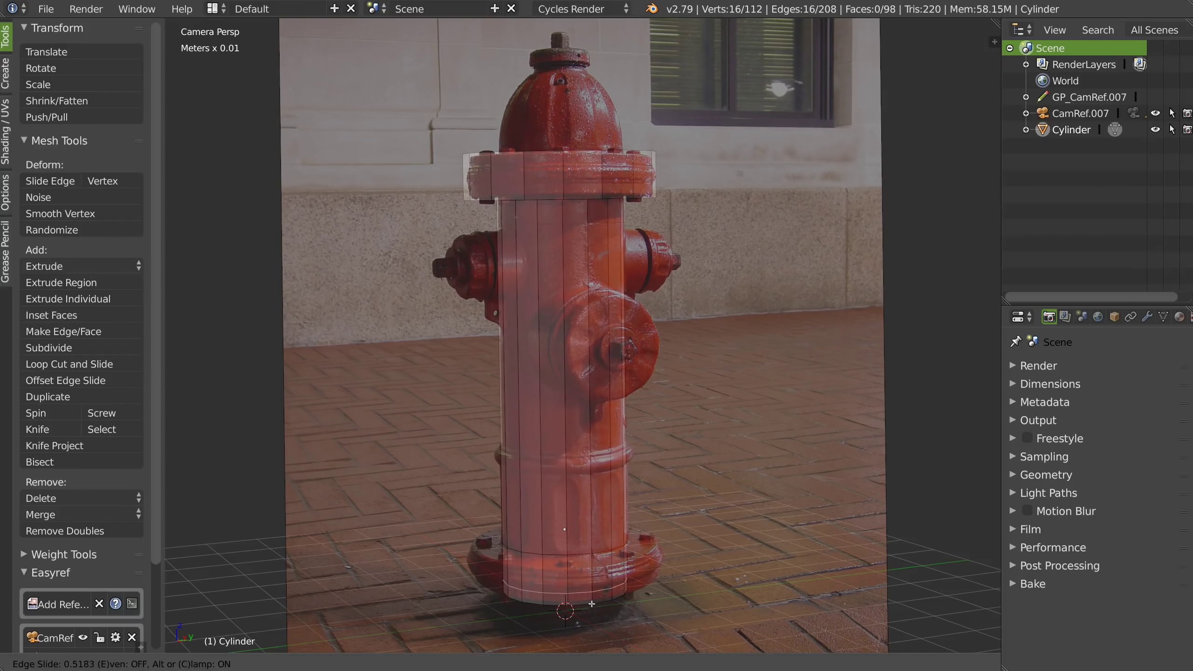
left_click(592, 601)
Inset the face ring between the two lower edge loops with outward depth to form the bottom flange, returning to Object Mode
right_click(622, 565, "alt")
right_click(605, 566, "alt")
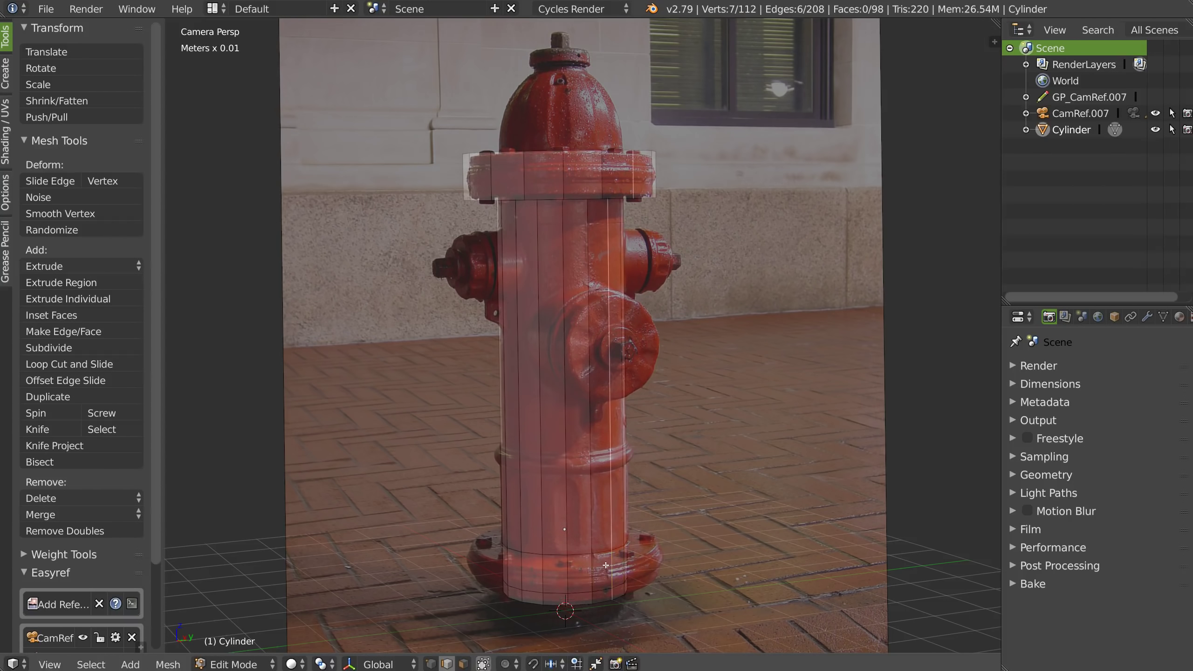
key("ctrl+Tab")
key("3")
right_click(610, 567, "alt")
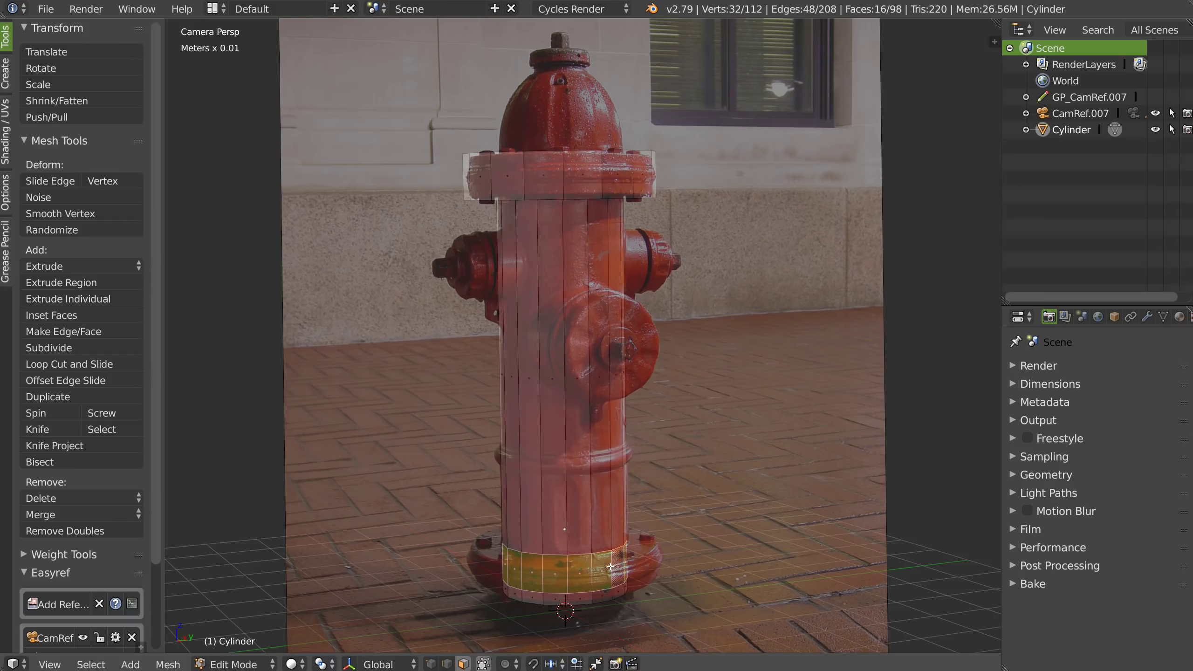
right_click(675, 439)
left_click(772, 383)
key("ctrl")
left_click(849, 398)
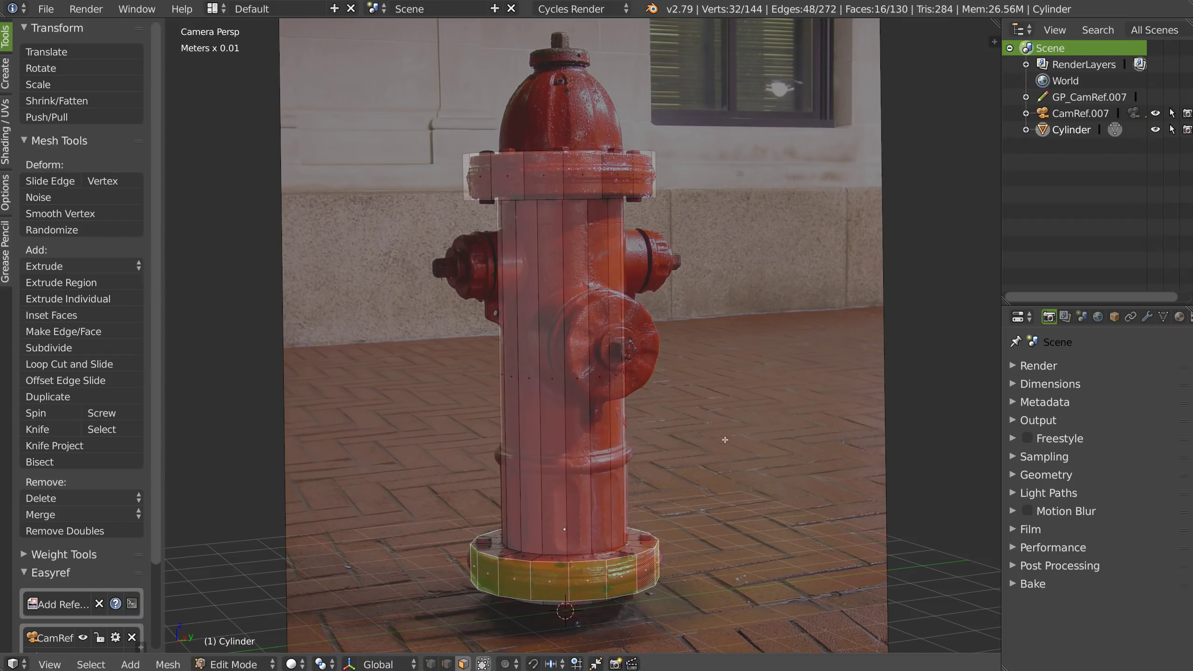
key("Tab")
middle_click_drag(588, 373, 587, 372, "ctrl")
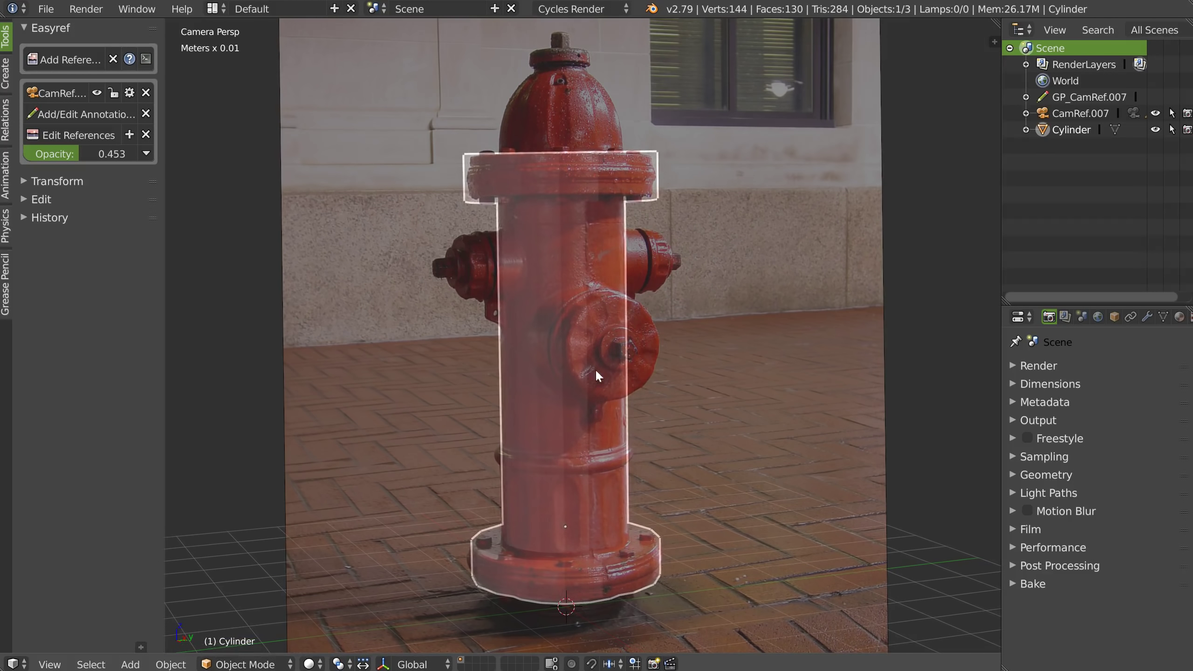
Add a second cylinder and move it up to the height of the hydrant's front outlet
right_click(565, 376)
left_click(543, 547)
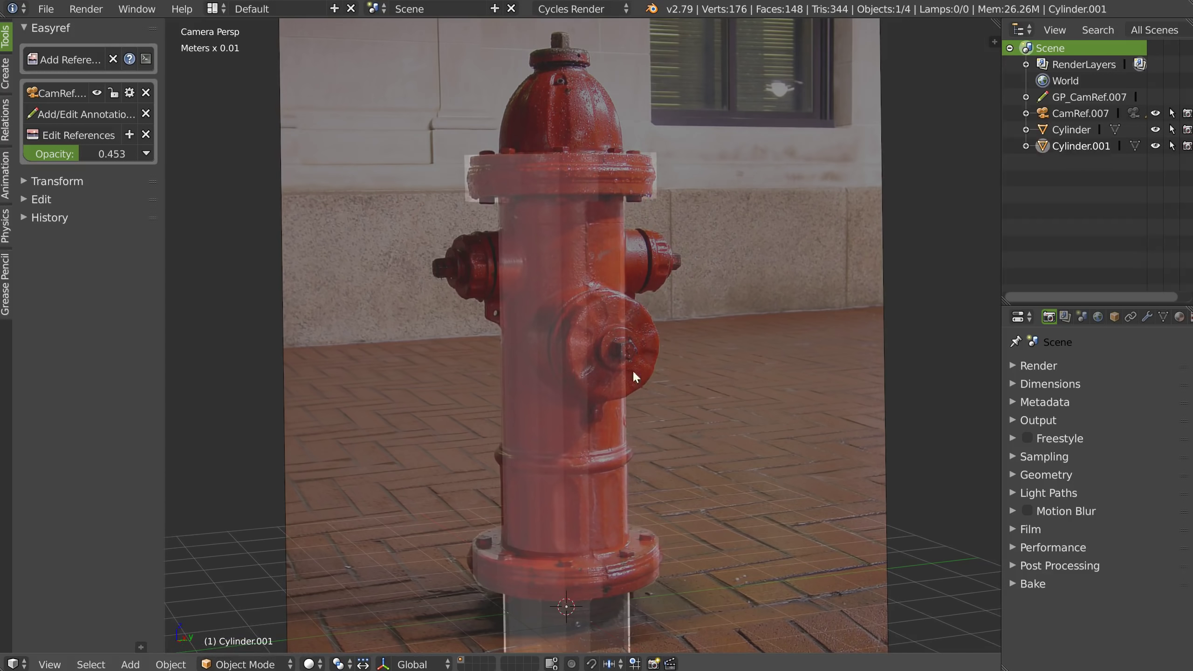
key("g")
left_click(625, 279)
Rotate the second cylinder 90° about X and 90° about Z
type("rx90")
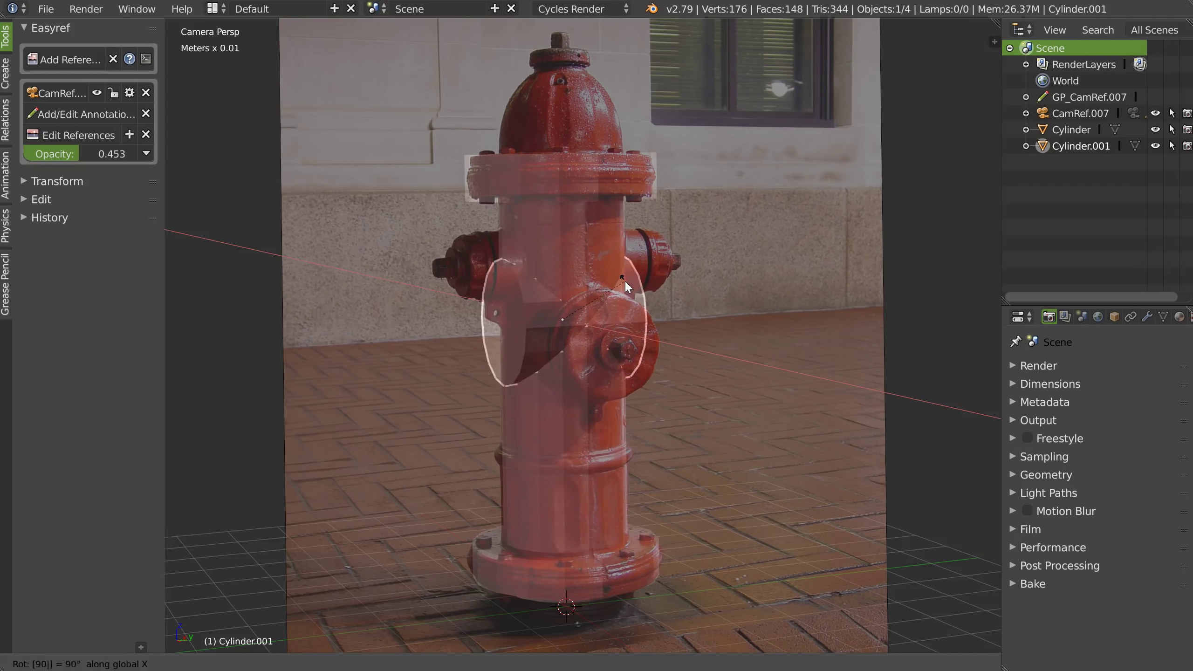
key("Return")
type("rz90")
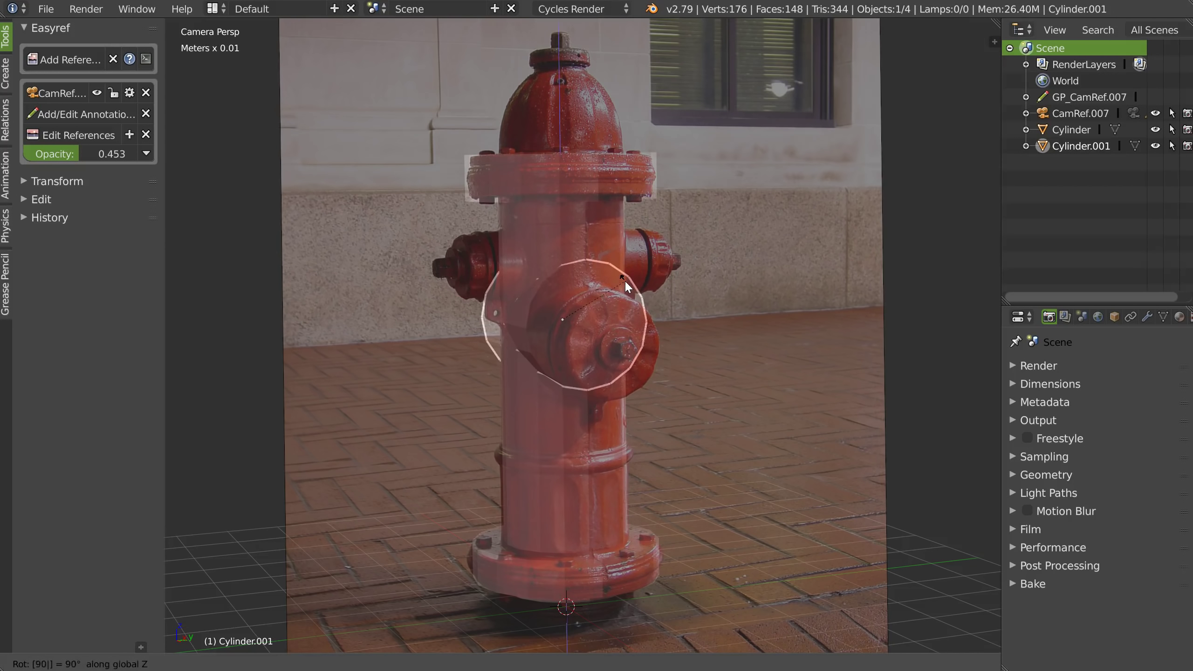
key("Return")
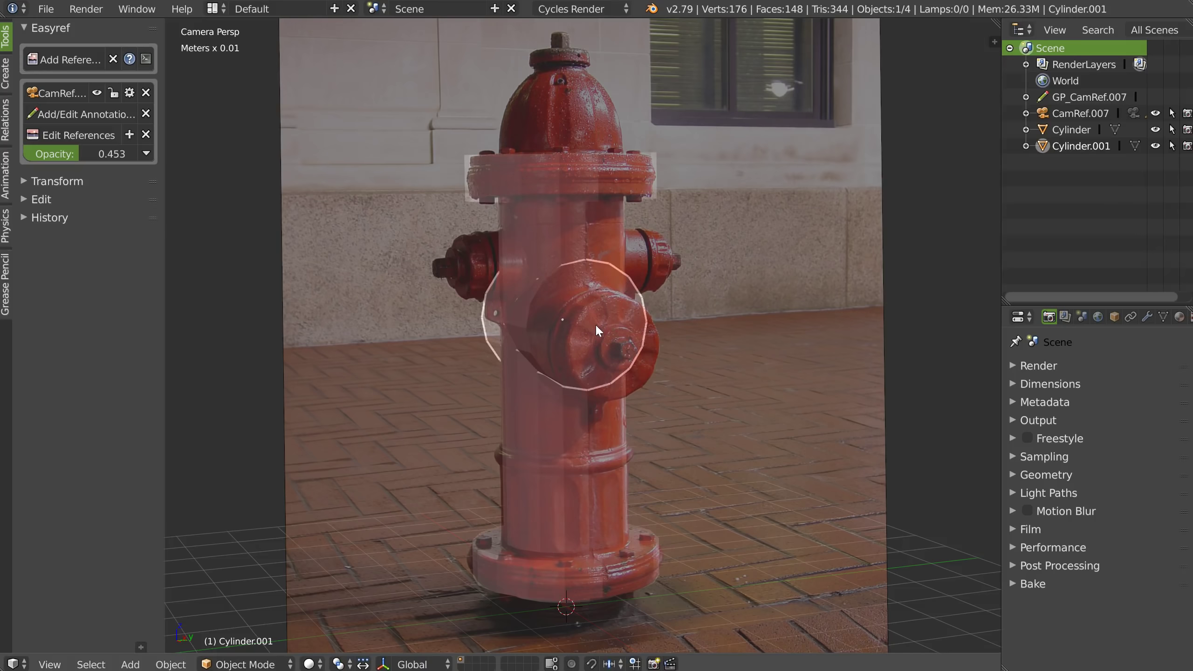
Move the second cylinder forward and down to center it on the hydrant's front outlet
key("s")
key("z")
left_click(592, 250)
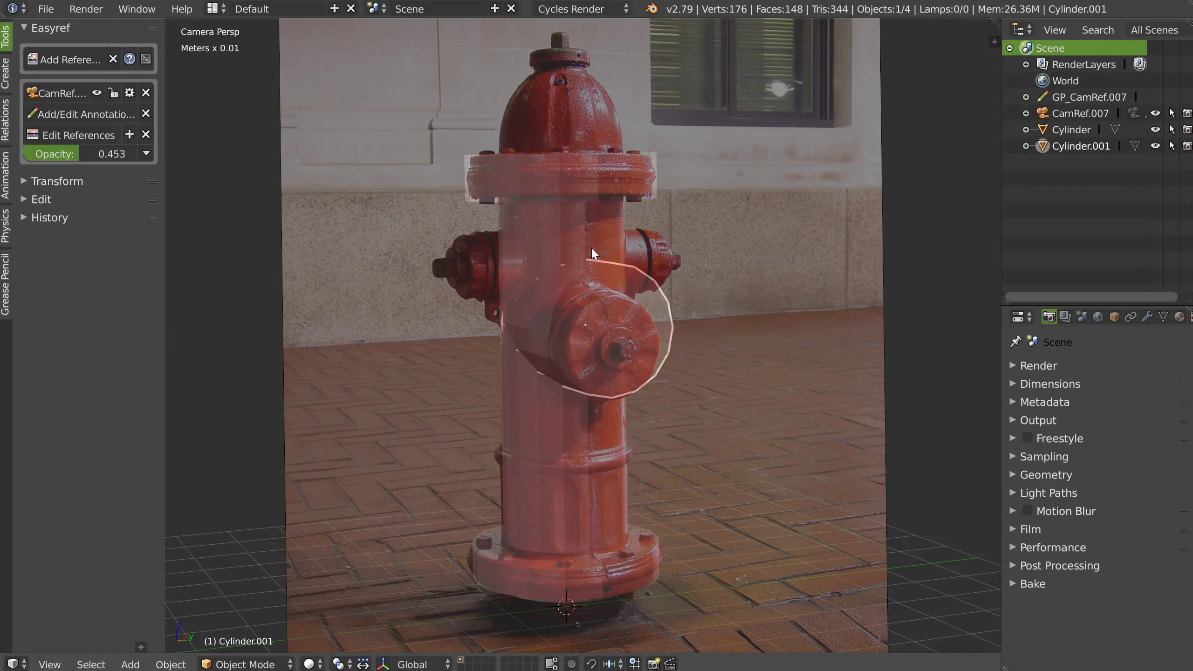
key("g")
key("z")
left_click(579, 263)
Scale the second cylinder to about 0.75 and move it forward along X to match the front outlet
key("s")
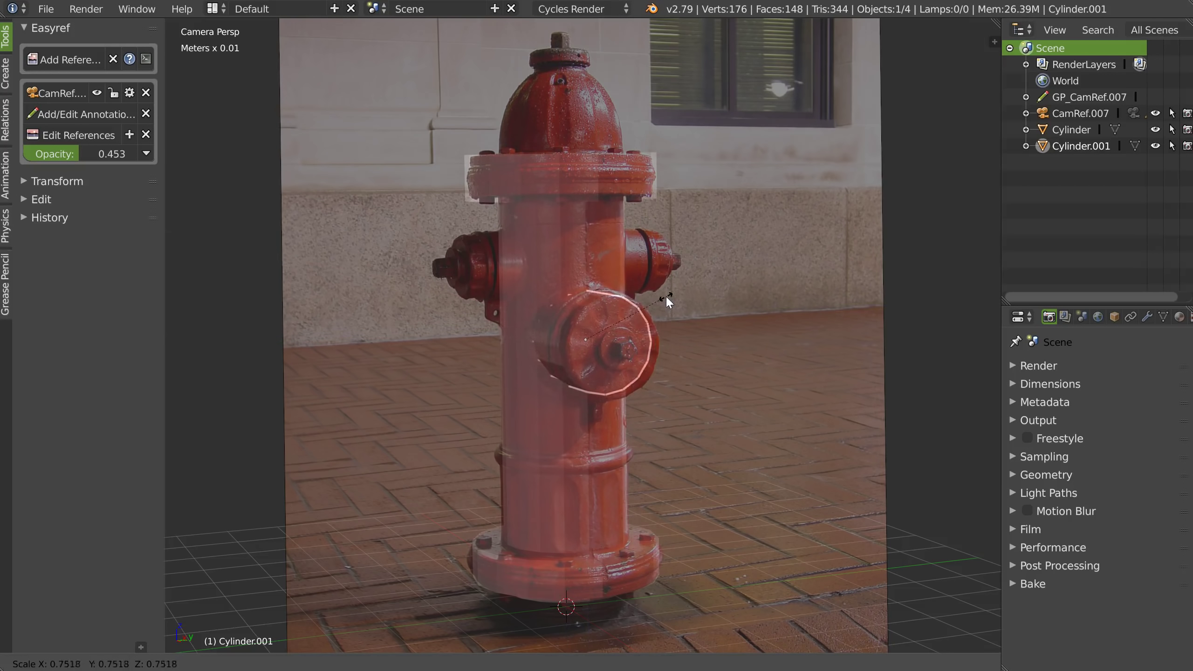
left_click(673, 301)
key("g")
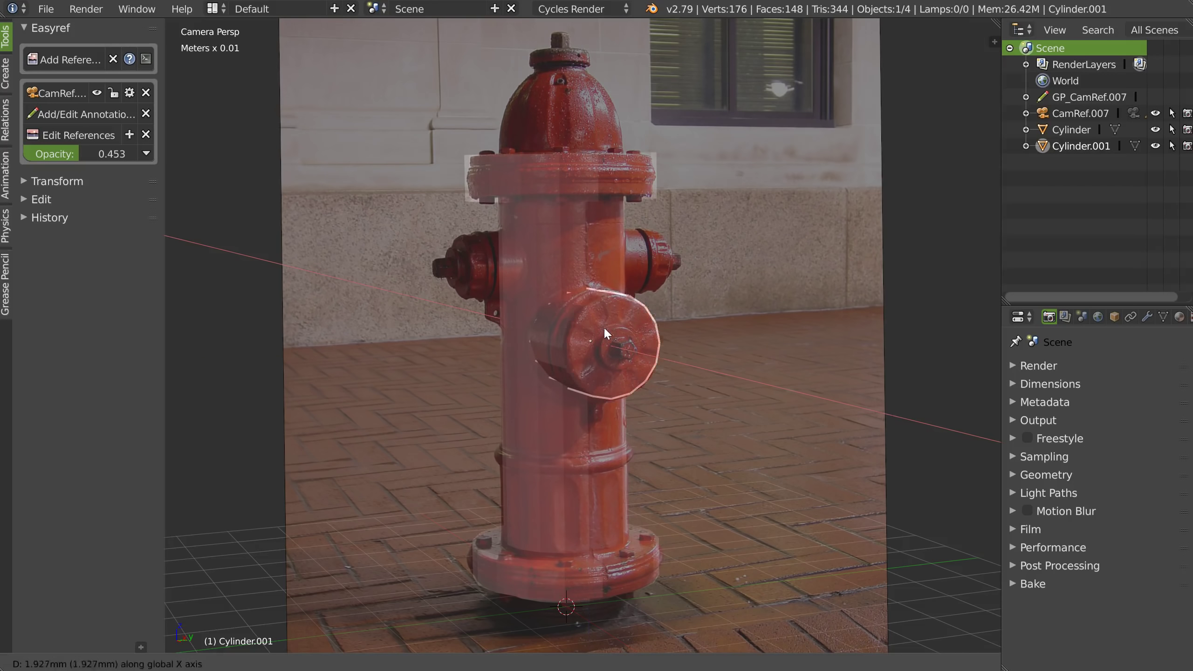
left_click(610, 328)
middle_click_drag(632, 354, 625, 354)
key("g")
left_click(630, 359)
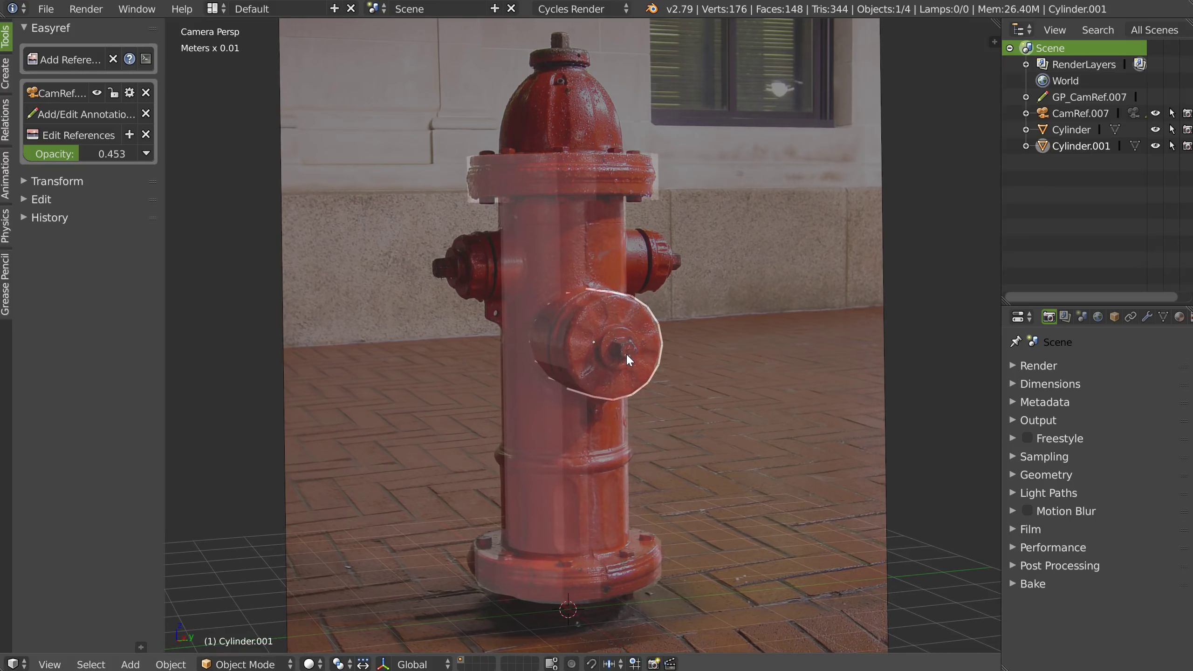
Display the wire edges on the front outlet cylinder and lock the photo reference camera
key("z")
left_click(732, 344)
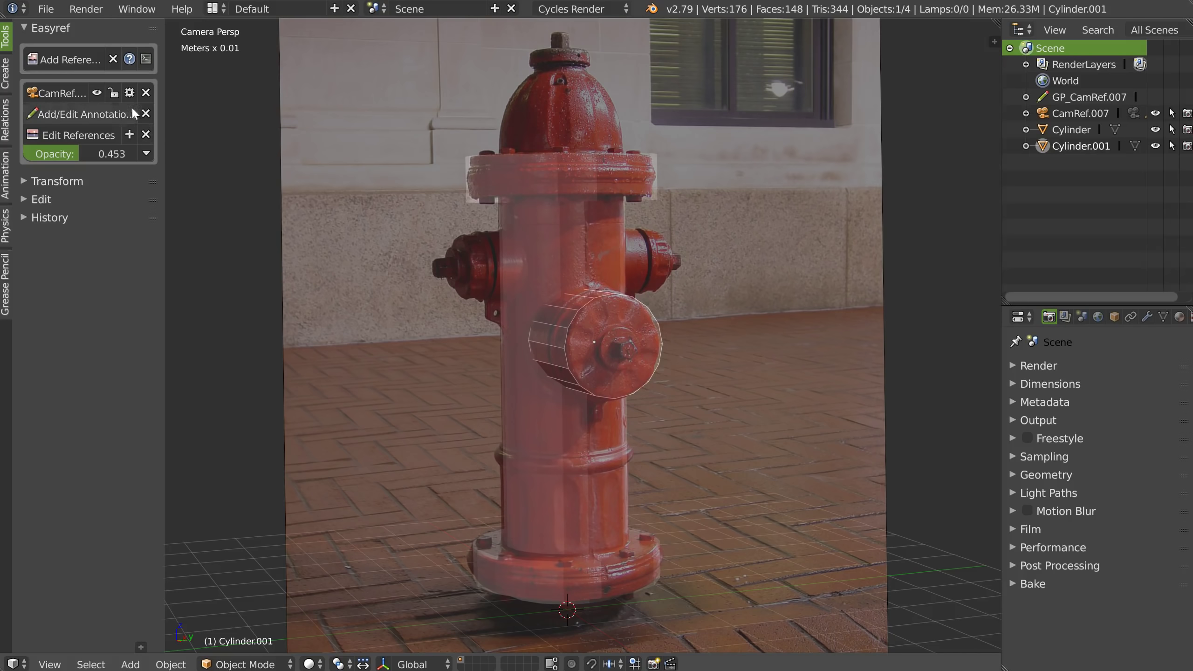
scroll(530, 278, "up", 3)
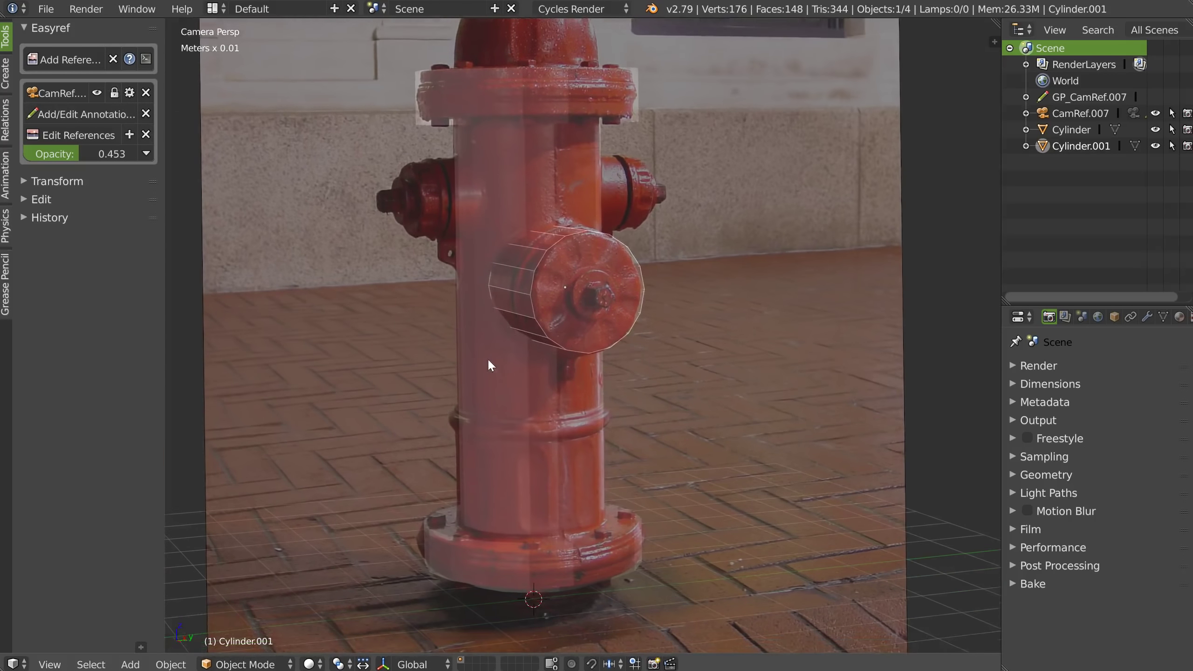
scroll(488, 358, "up", 4)
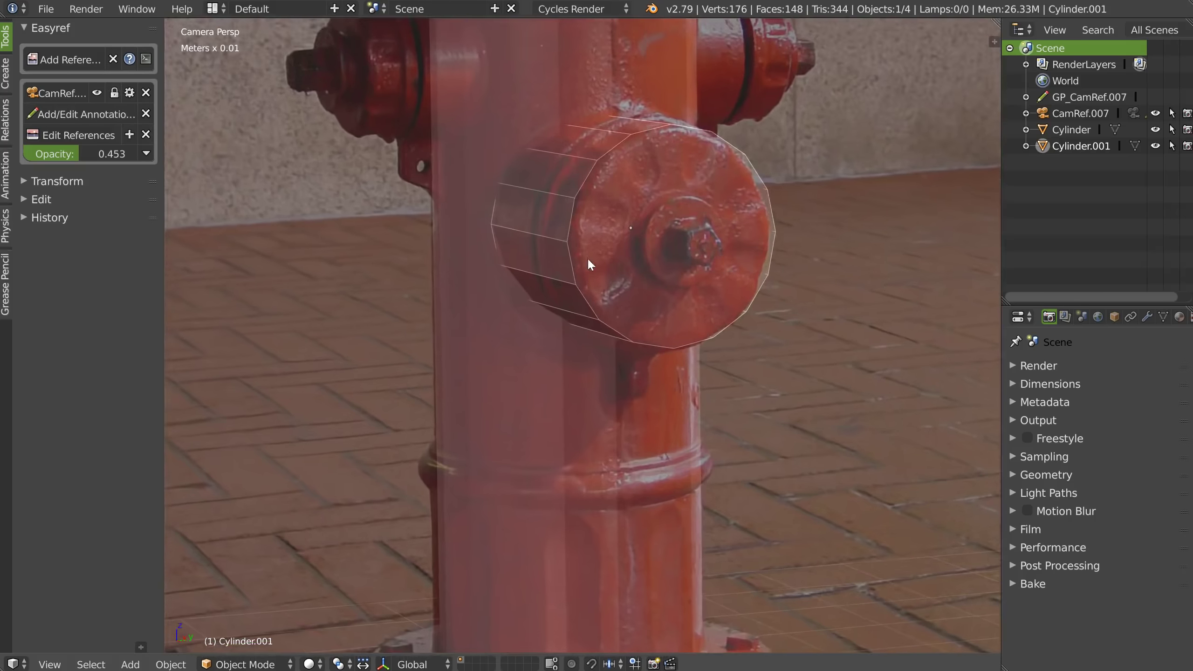
middle_click_drag(587, 257, 572, 86, "shift")
scroll(516, 350, "up", 3)
middle_click_drag(558, 399, 518, 261, "shift")
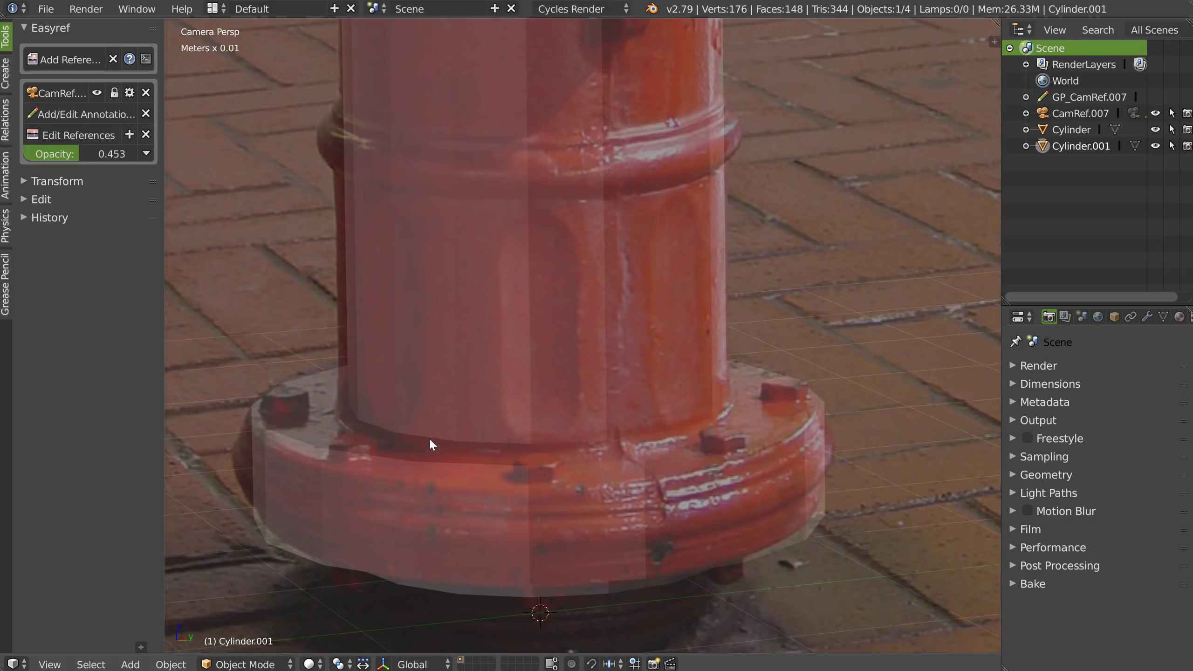
scroll(573, 284, "down", 3)
scroll(506, 304, "up", 1)
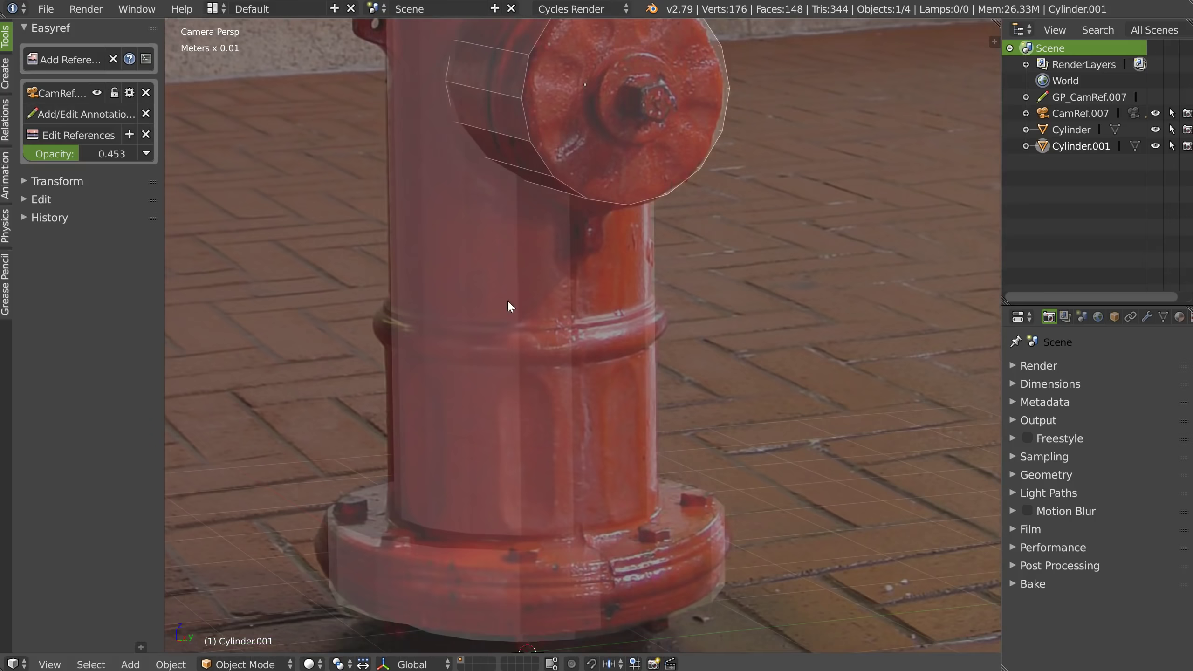
Cut four edge loops around the hydrant body to outline the raised ring on its lower section
right_click(525, 328)
key("Tab")
key("ctrl+r")
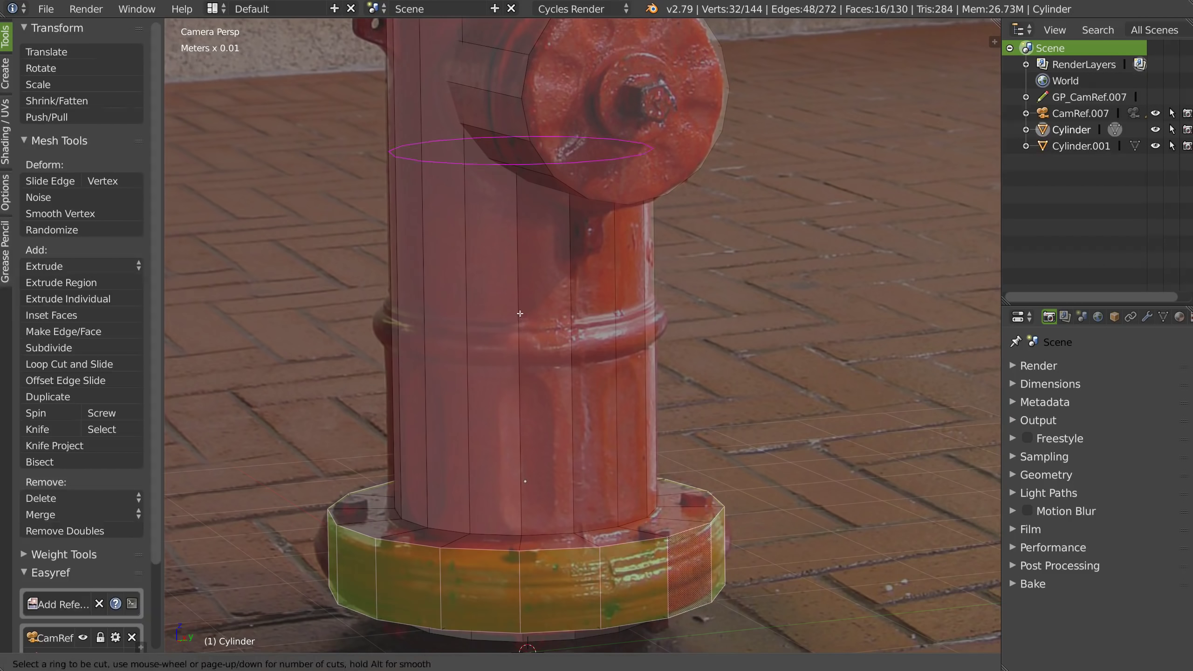
left_click(522, 315)
left_click(496, 463)
key("ctrl+r")
left_click(526, 390)
left_click(529, 376)
key("ctrl+r")
left_click(521, 331)
left_click(531, 315)
key("ctrl+r")
left_click(524, 348)
left_click(528, 358)
Select the face loop at the raised ring and inset it outward using depth to match the photo
key("3")
left_click(616, 343, "alt")
right_click(618, 342)
left_click(723, 294)
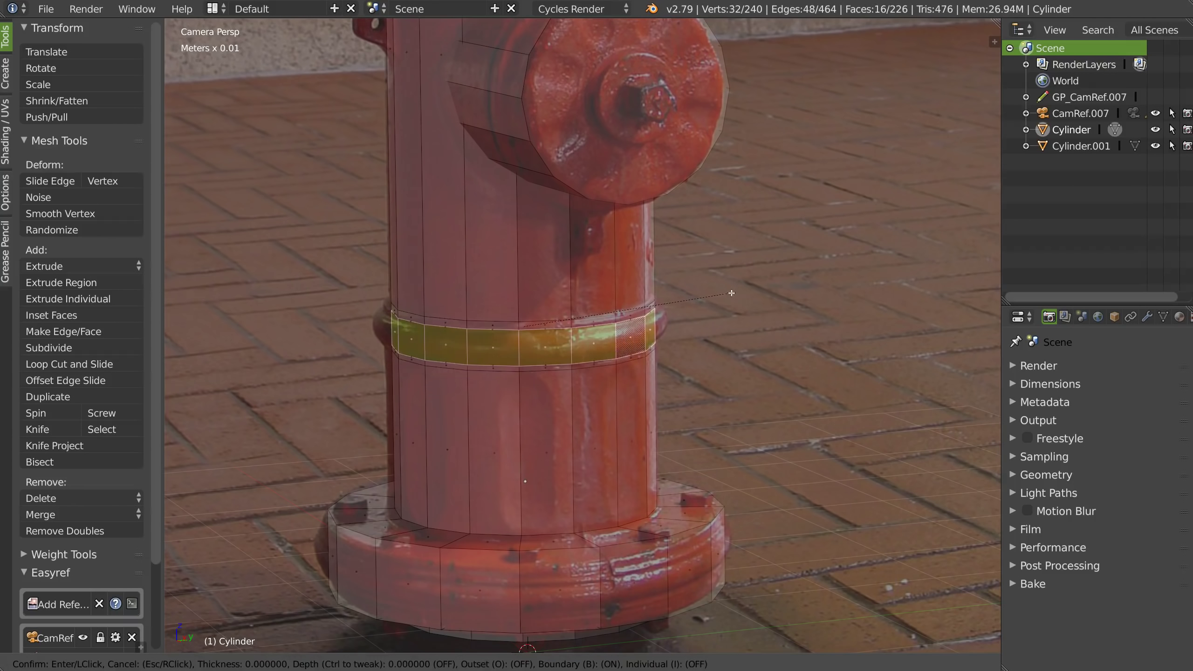
key("ctrl")
left_click(739, 297)
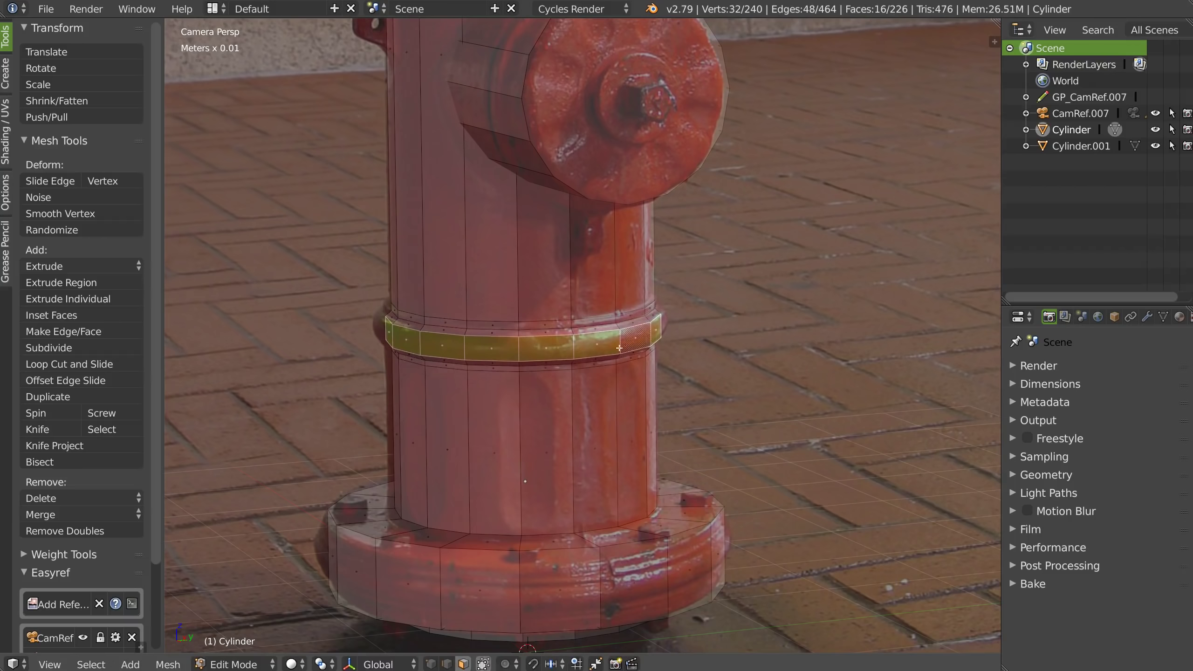
Add an edge loop around the middle of the raised ring and scale it outward to round the profile
key("ctrl+r")
left_click(649, 335)
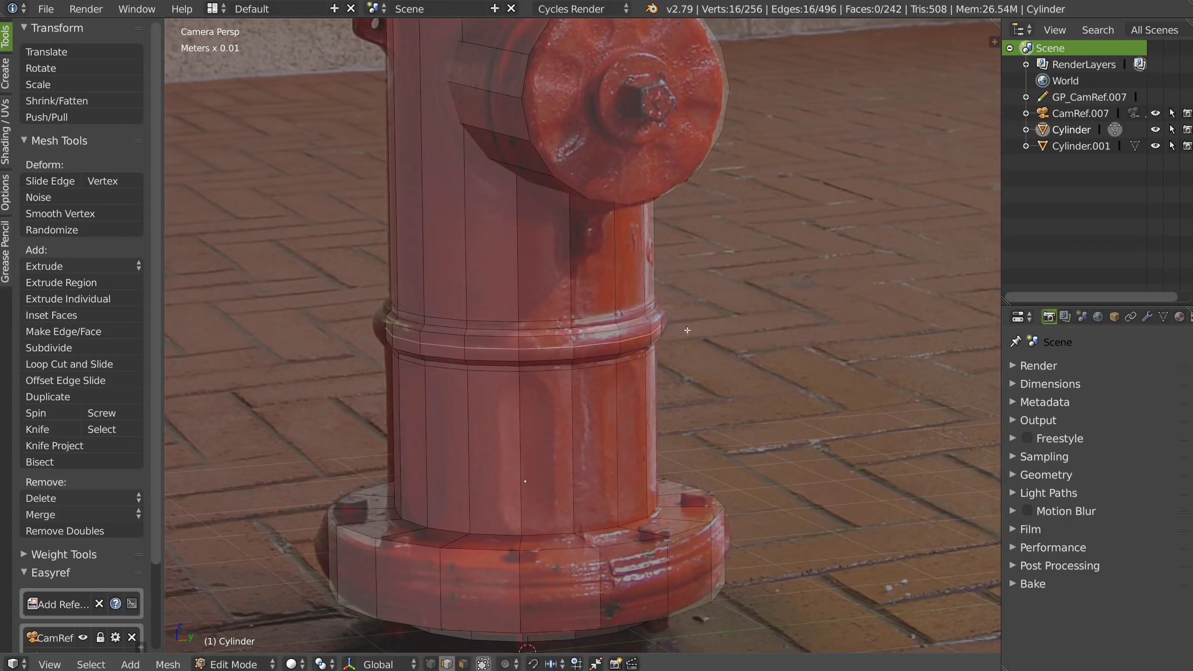
key("s")
left_click(729, 336)
key("Tab")
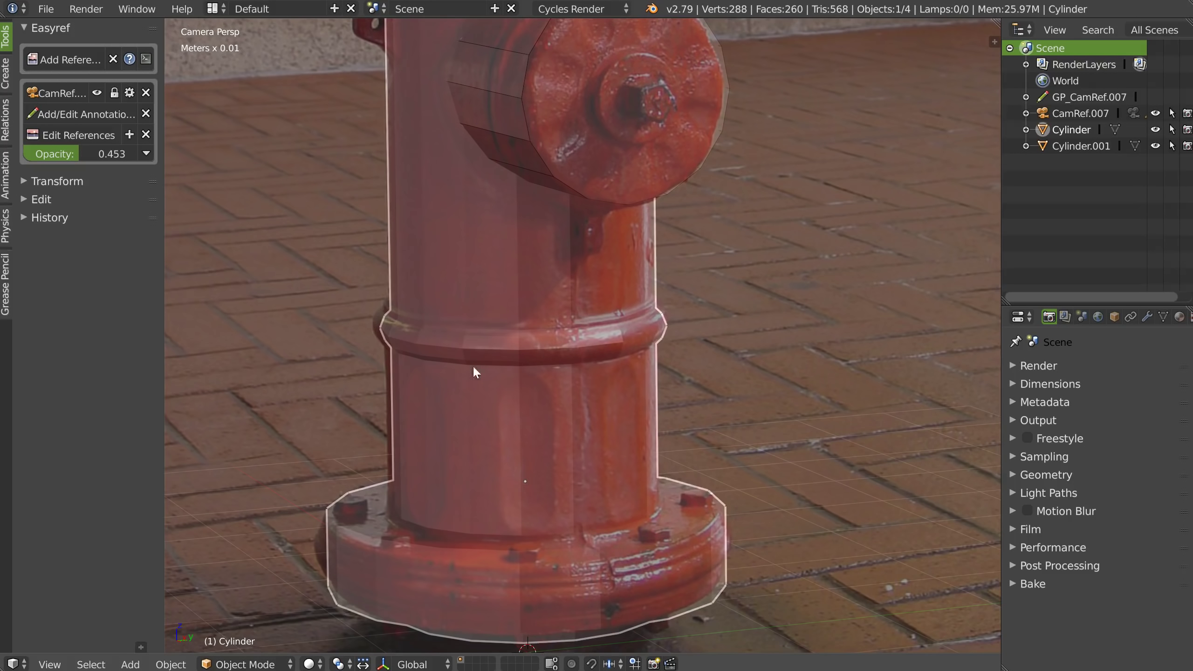
Split the 3D view into two side-by-side views of the hydrant
scroll(572, 306, "down", 5)
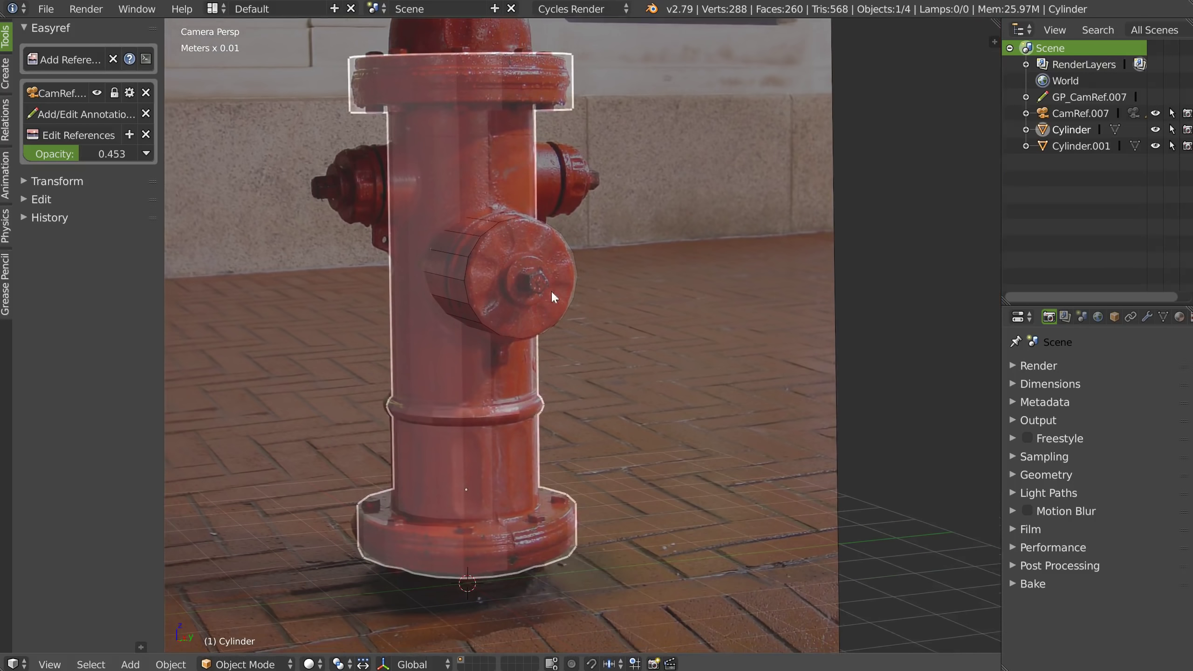
mouse_move(518, 268)
middle_mouse_down("shift")
mouse_move(468, 292)
mouse_move(522, 282)
middle_mouse_up("shift")
middle_click_drag(521, 282, 475, 282, "ctrl")
middle_click_drag(717, 117, 666, 133, "shift")
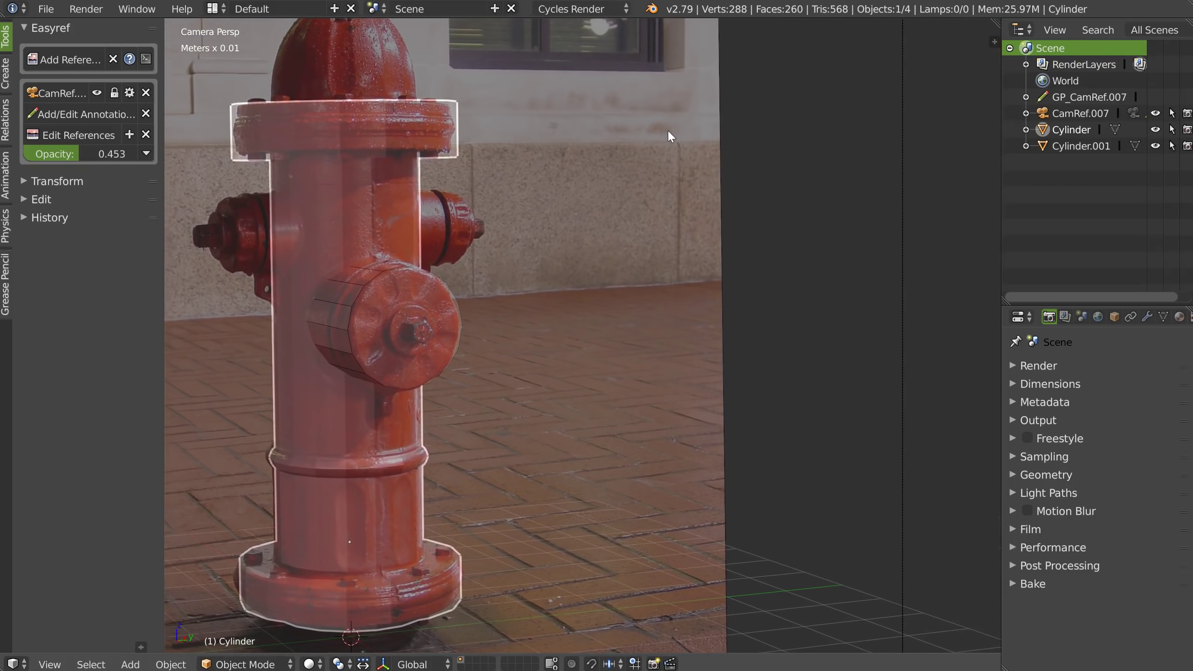
left_click_drag(995, 22, 488, 21)
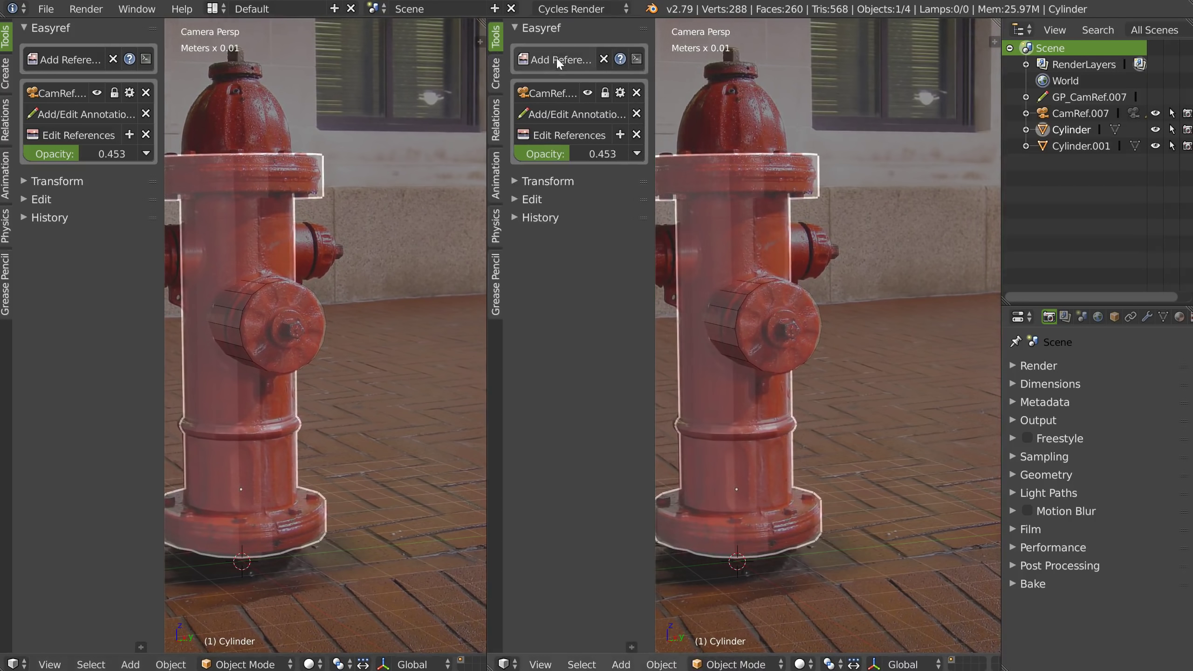
Start adding an image reference for the second view and browse to the Screenshots 2018-07 folder, sorted by modification date
left_click(555, 56)
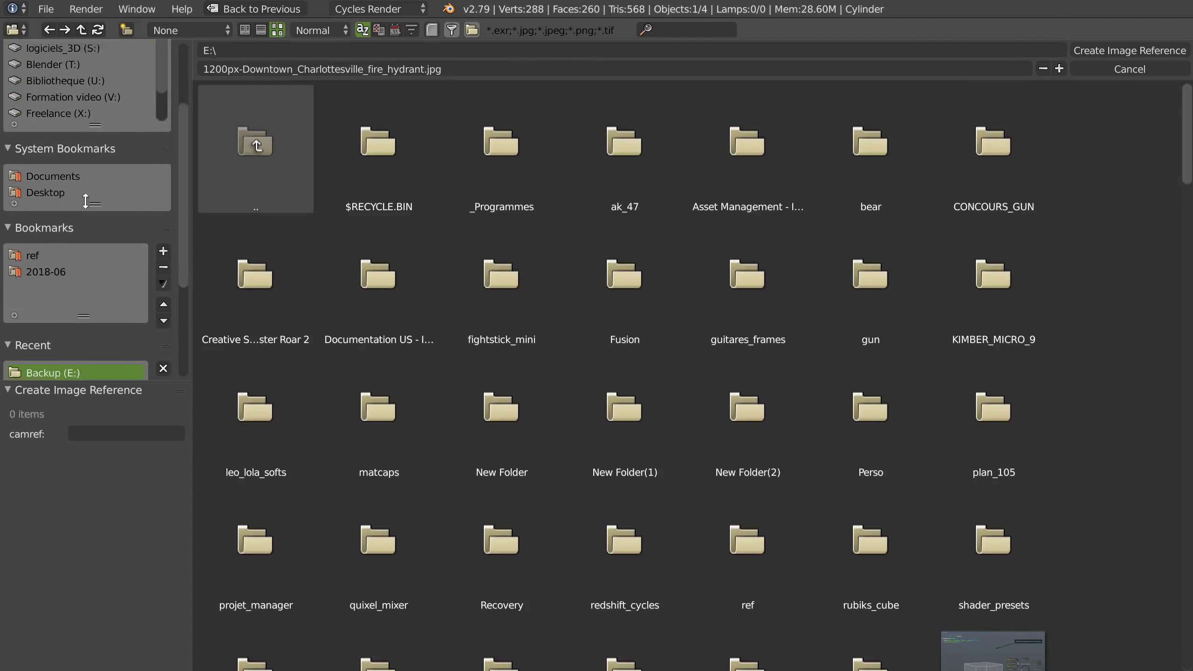
scroll(84, 201, "down", 1)
left_click(42, 261)
left_click(239, 113)
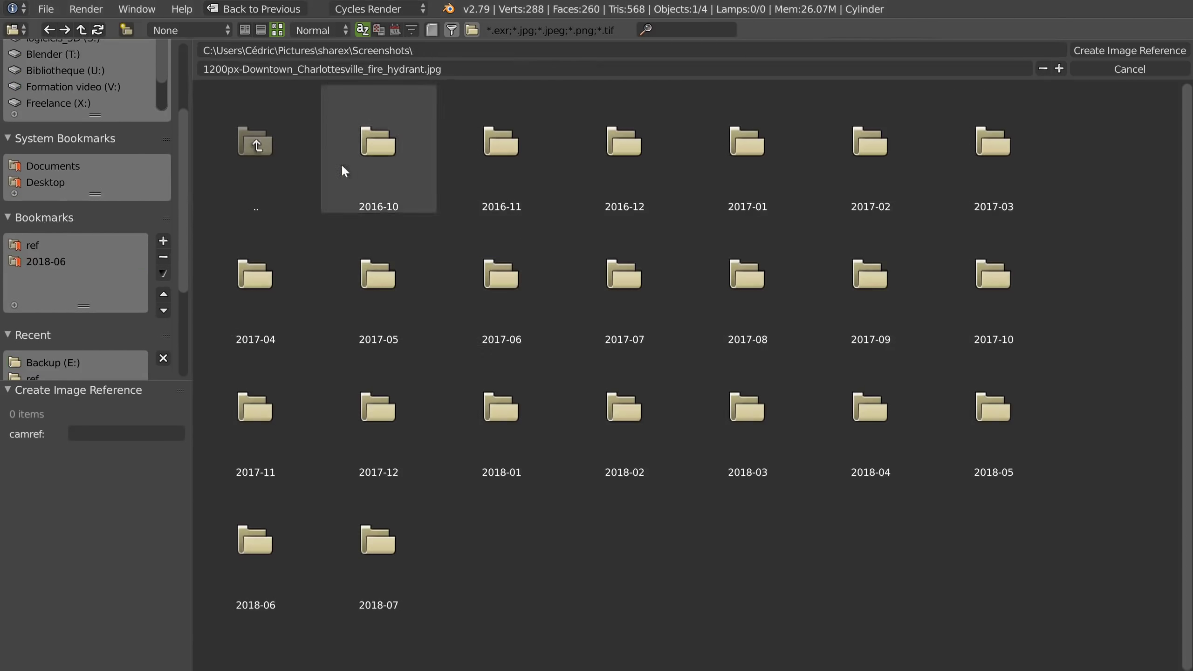
left_click(387, 555)
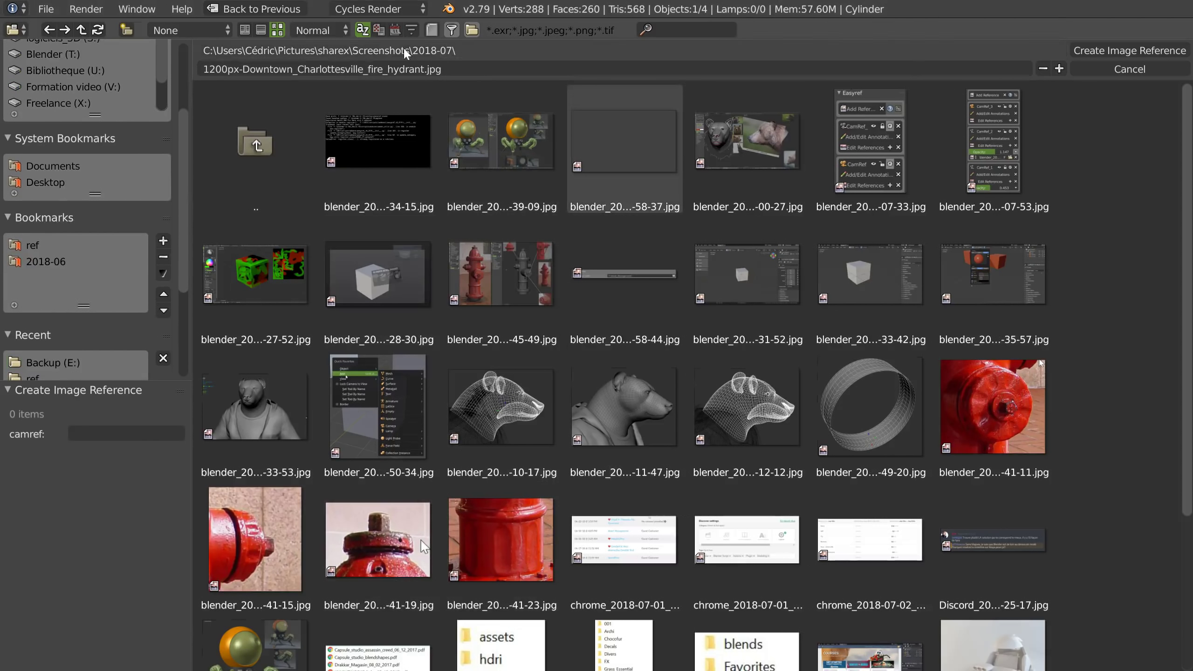
left_click(395, 30)
left_click(380, 146)
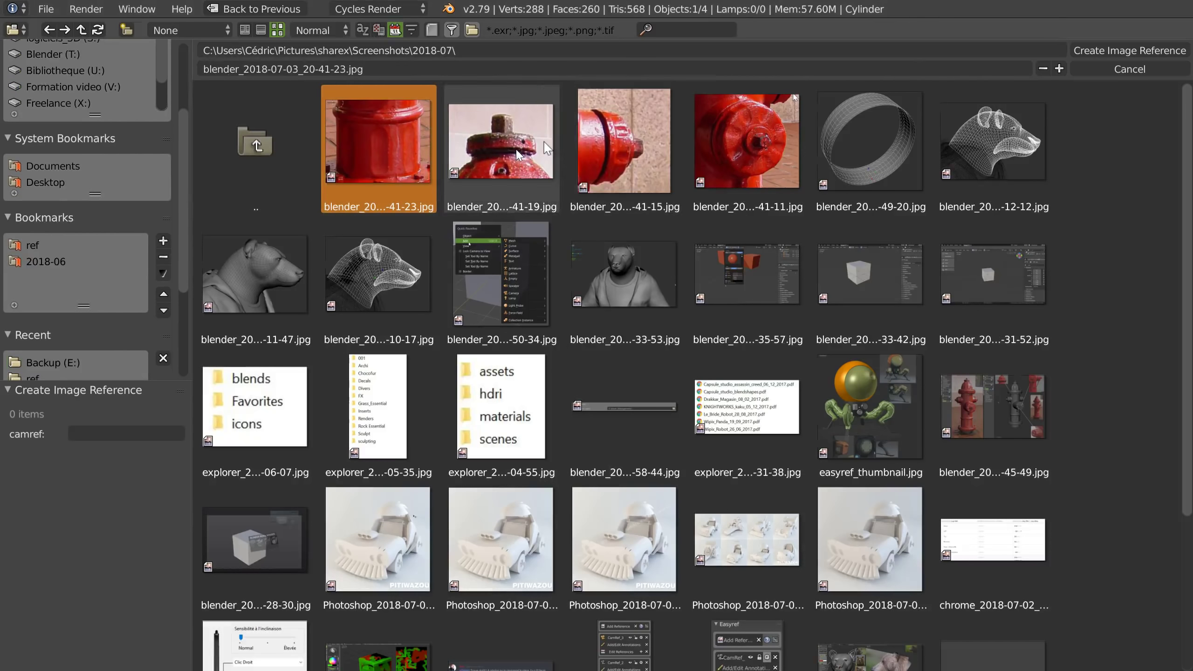
left_click(518, 154, "shift")
left_click(657, 141, "shift")
left_click(727, 141, "shift")
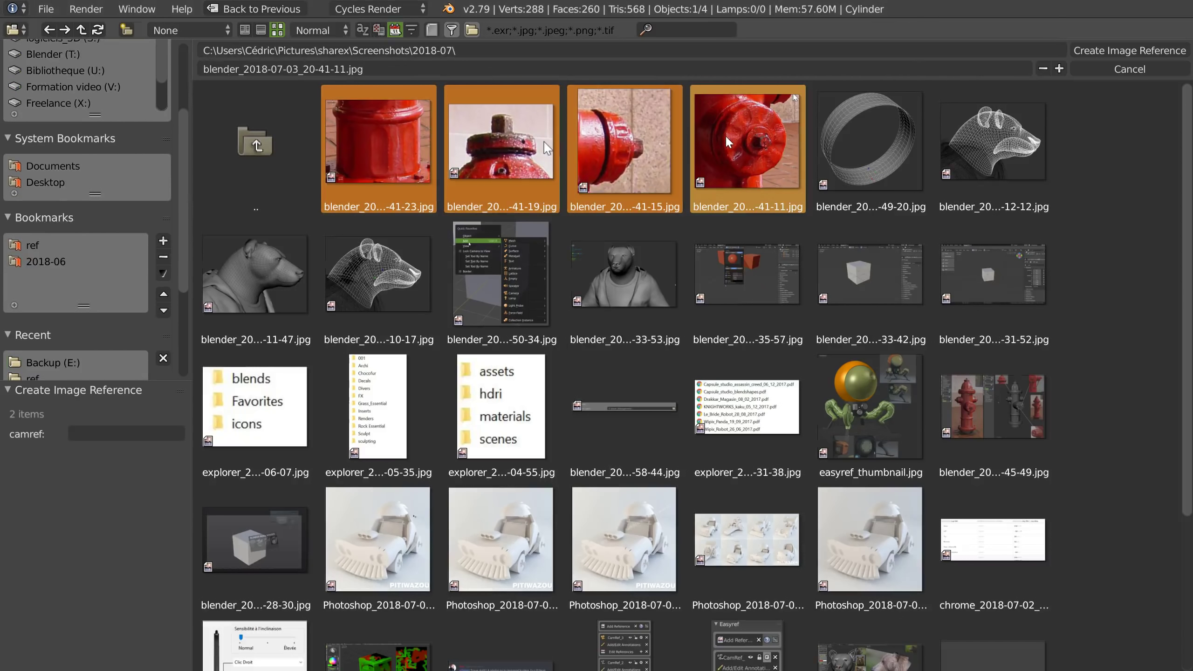
Create a camera reference from blender_2018-07-03_20-41-11.jpg and frame the hydrant's front outlet in its camera view
left_click(751, 161)
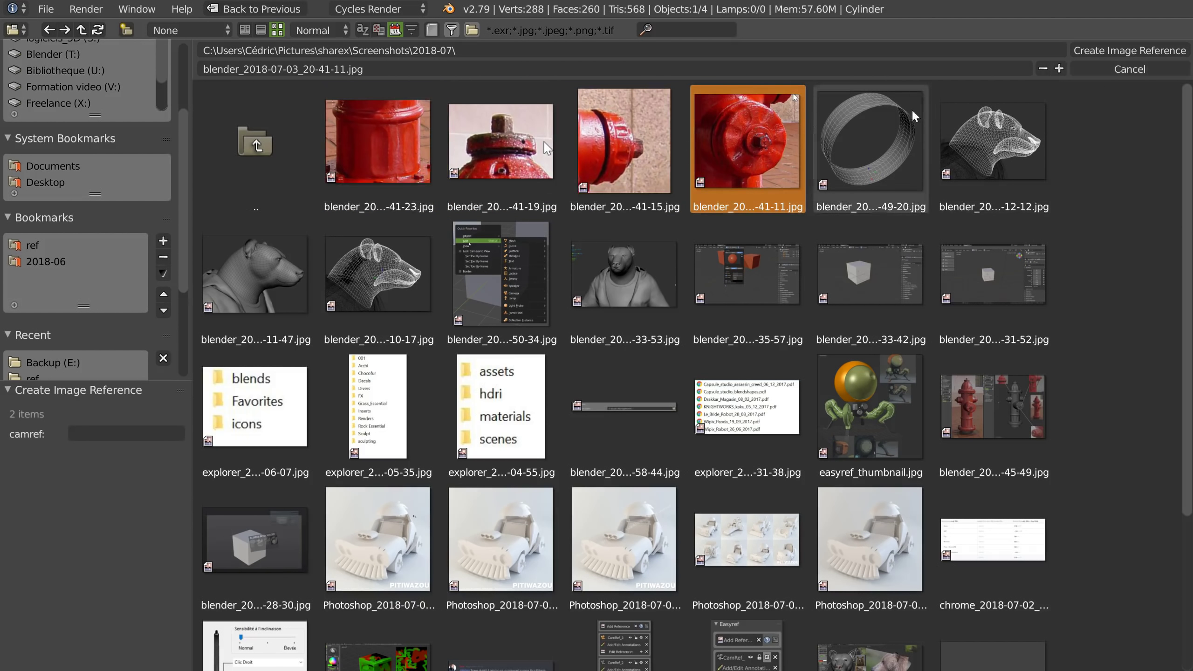
left_click(1118, 50)
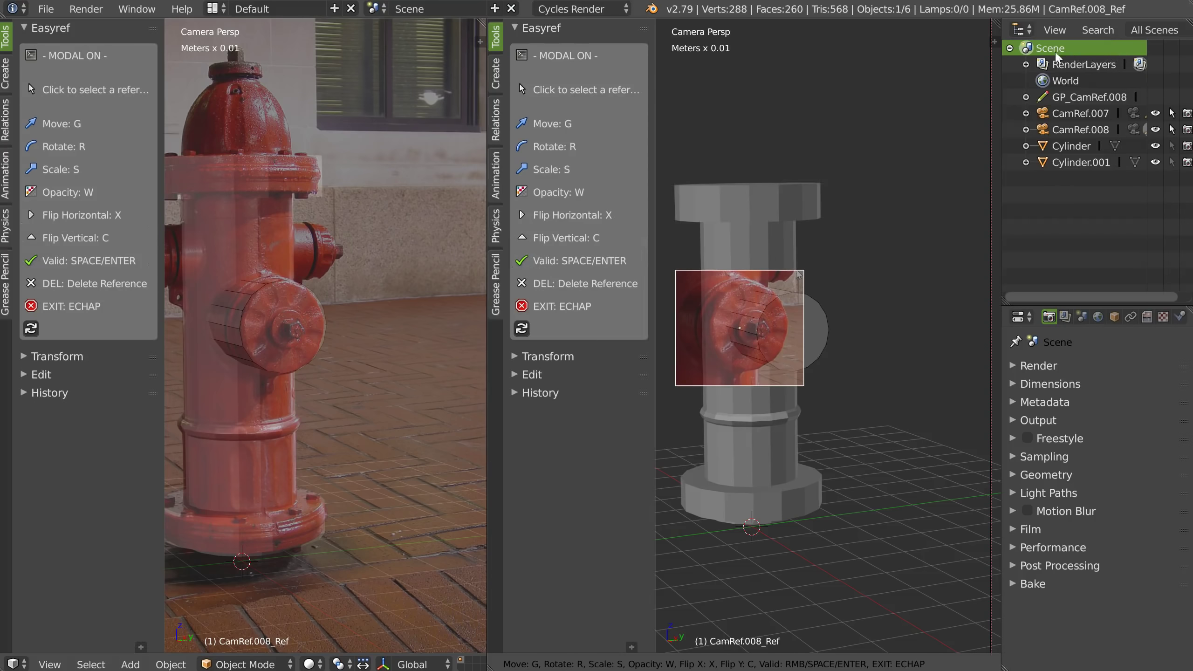
scroll(779, 344, "up", 4)
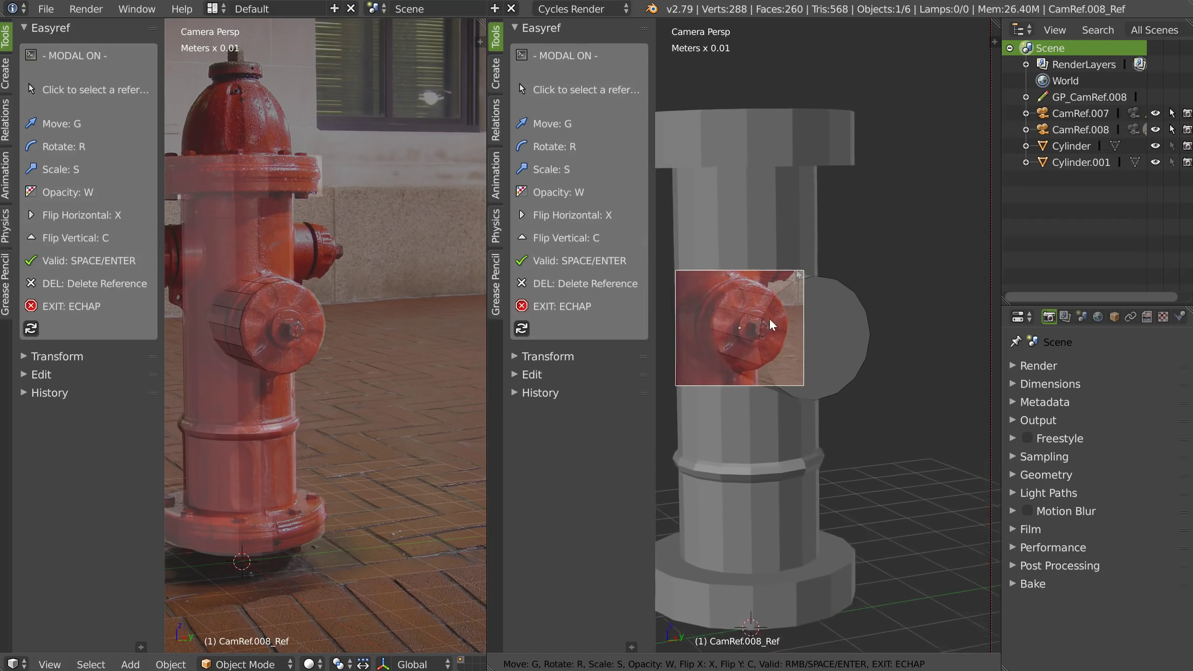
mouse_move(779, 314)
middle_mouse_down()
mouse_move(756, 336)
mouse_move(788, 293)
mouse_move(776, 327)
middle_mouse_up()
Move the outlet reference image to the upper-right corner of its camera view, enlarge it and lock that camera
key("g")
key("s")
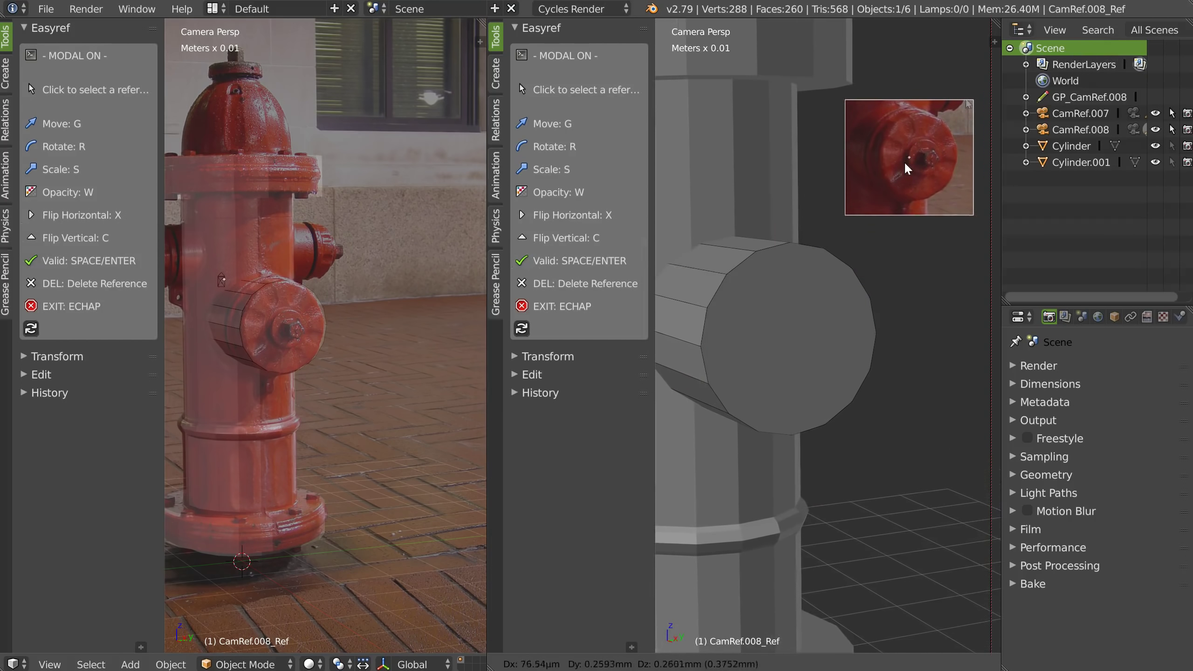
left_click(940, 184)
key("g")
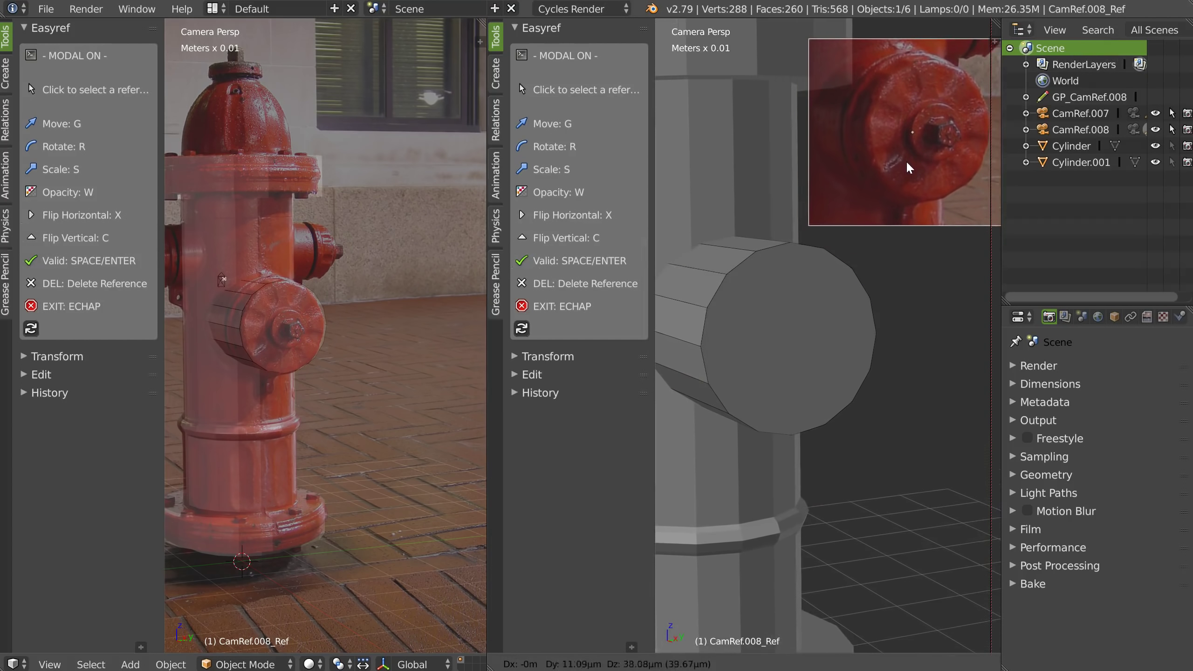
left_click(905, 156)
key("Escape")
left_click(605, 182)
middle_click_drag(783, 290, 817, 277, "shift")
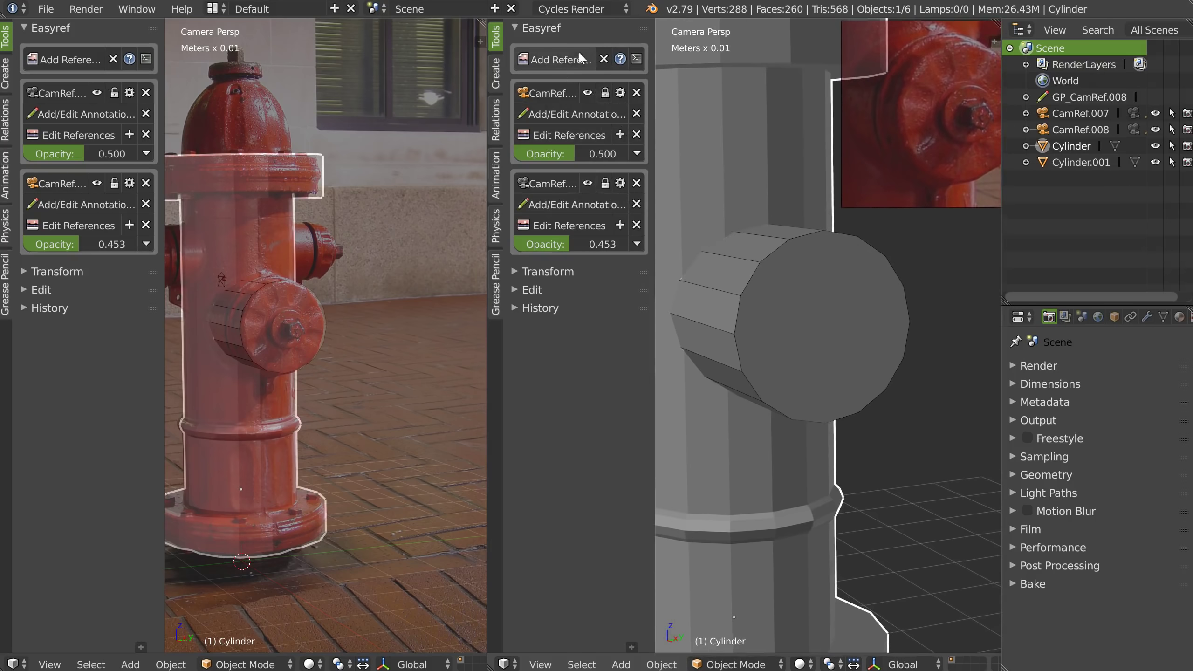
Create another camera reference from blender_2018-07-03_20-41-23.jpg, framed on the hydrant's lower body
left_click(561, 60)
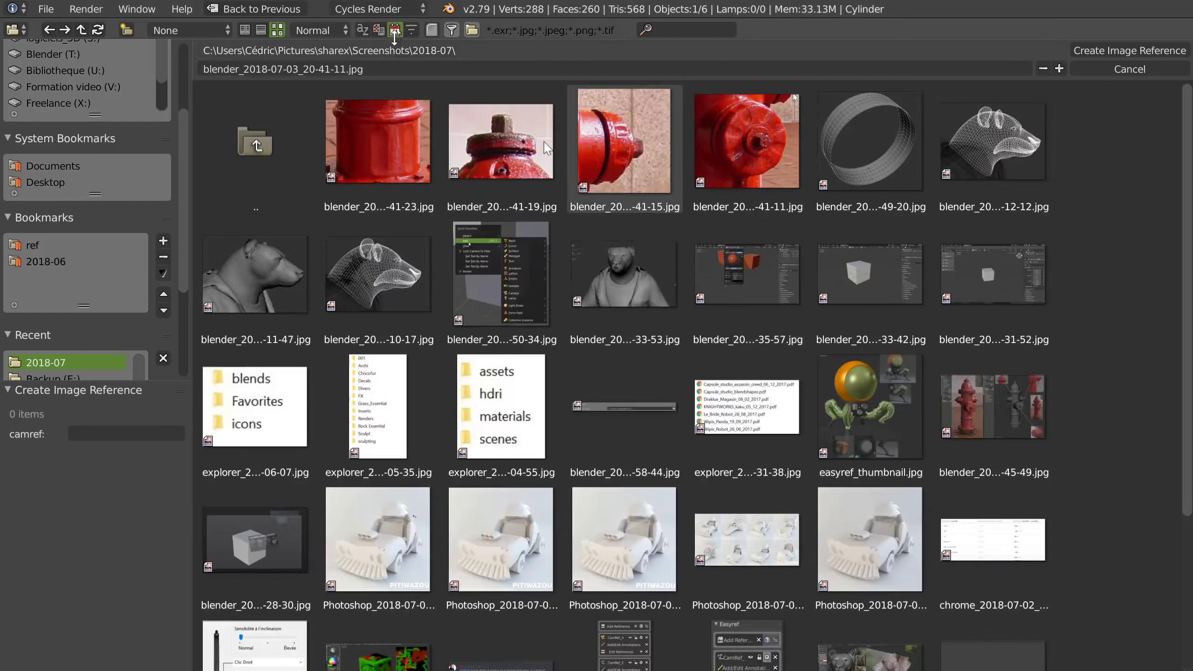
left_click(373, 147)
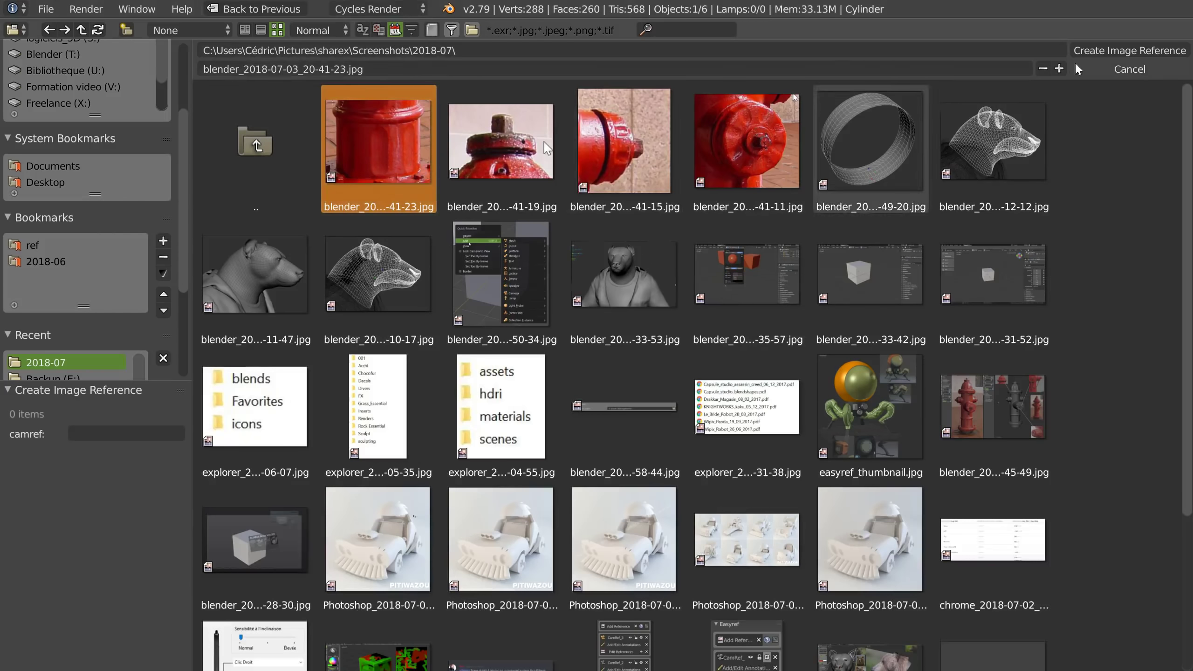
left_click(1101, 55)
scroll(764, 331, "up", 4)
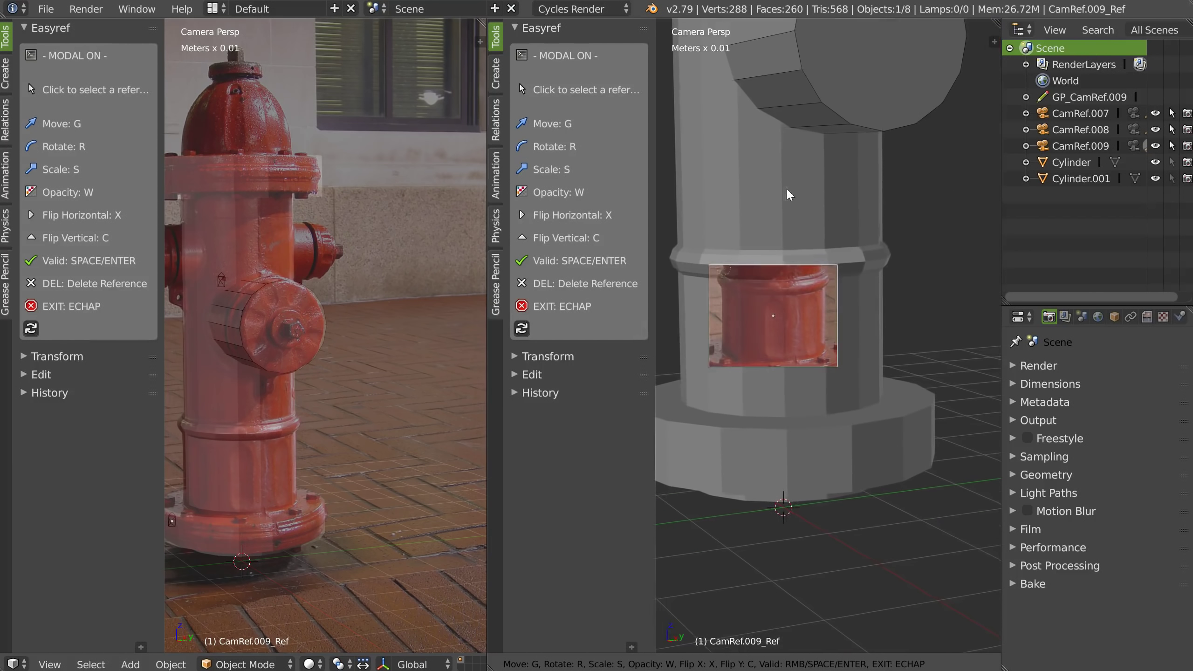
Place the lower-body reference image enlarged in the lower-right corner of its view and reframe the camera on the hydrant's base
key("g")
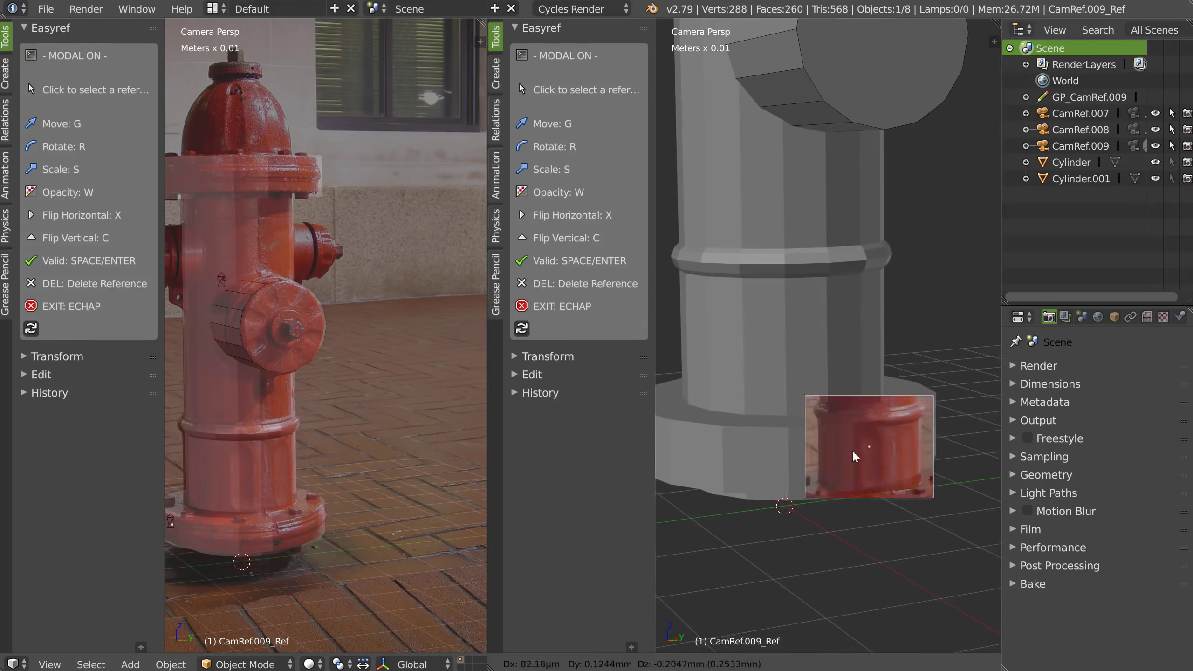
left_click(886, 561)
key("s")
left_click(960, 572)
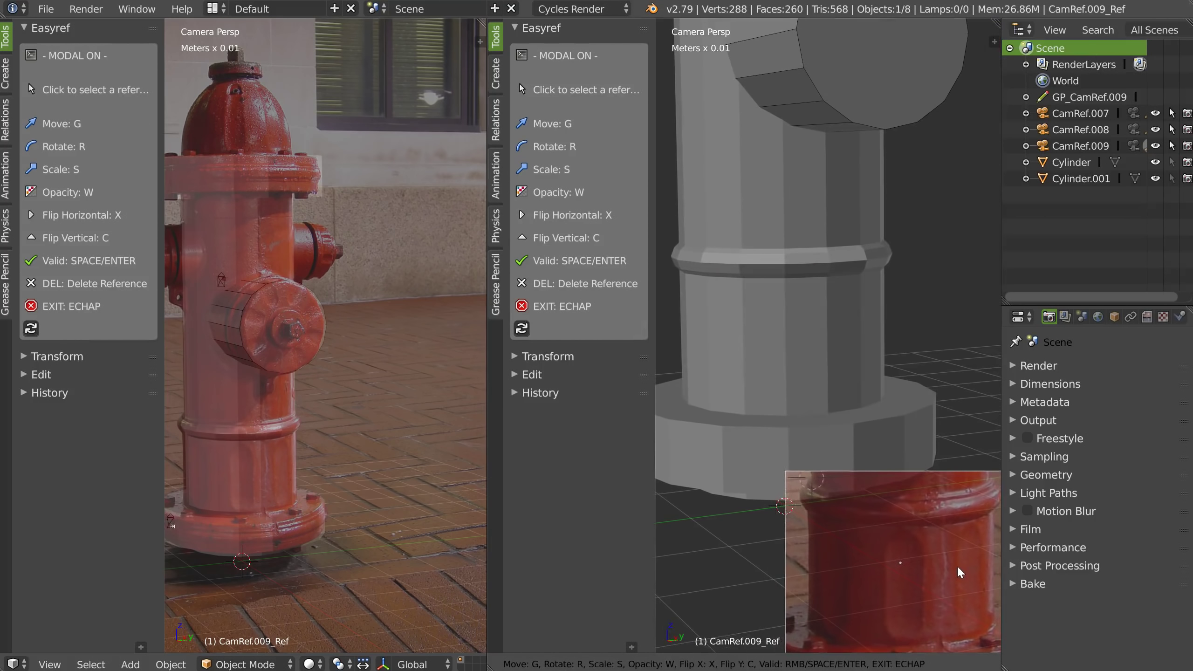
key("space")
middle_click_drag(817, 322, 771, 340, "shift")
scroll(772, 340, "down", 1)
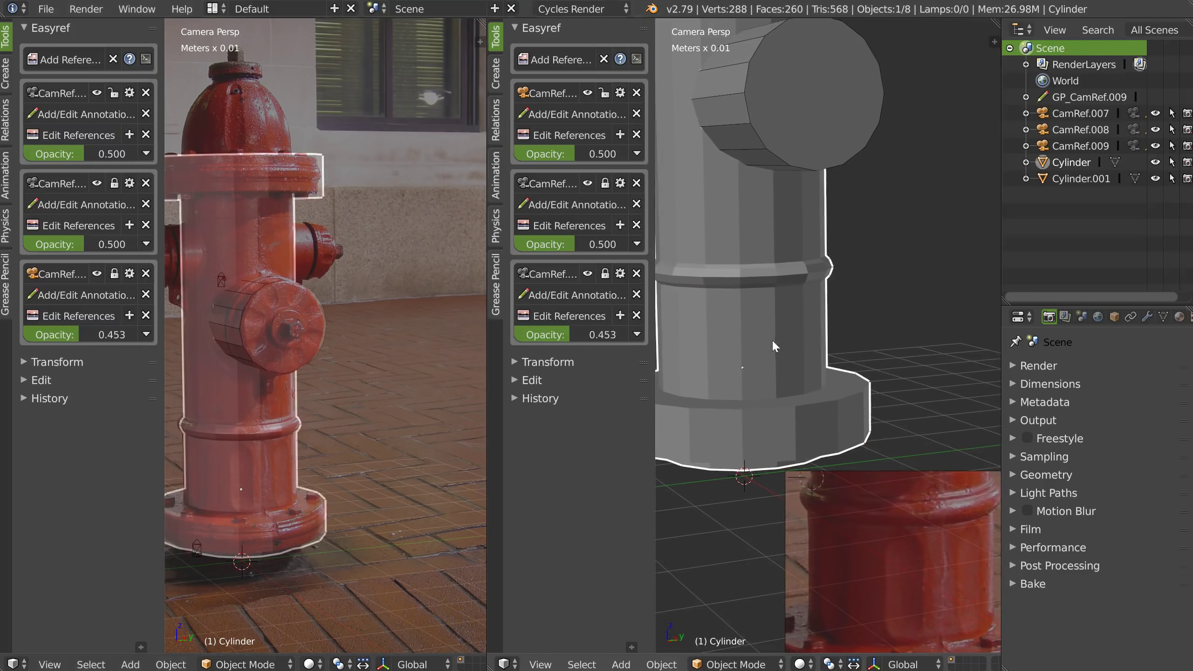
middle_click_drag(771, 497, 825, 510)
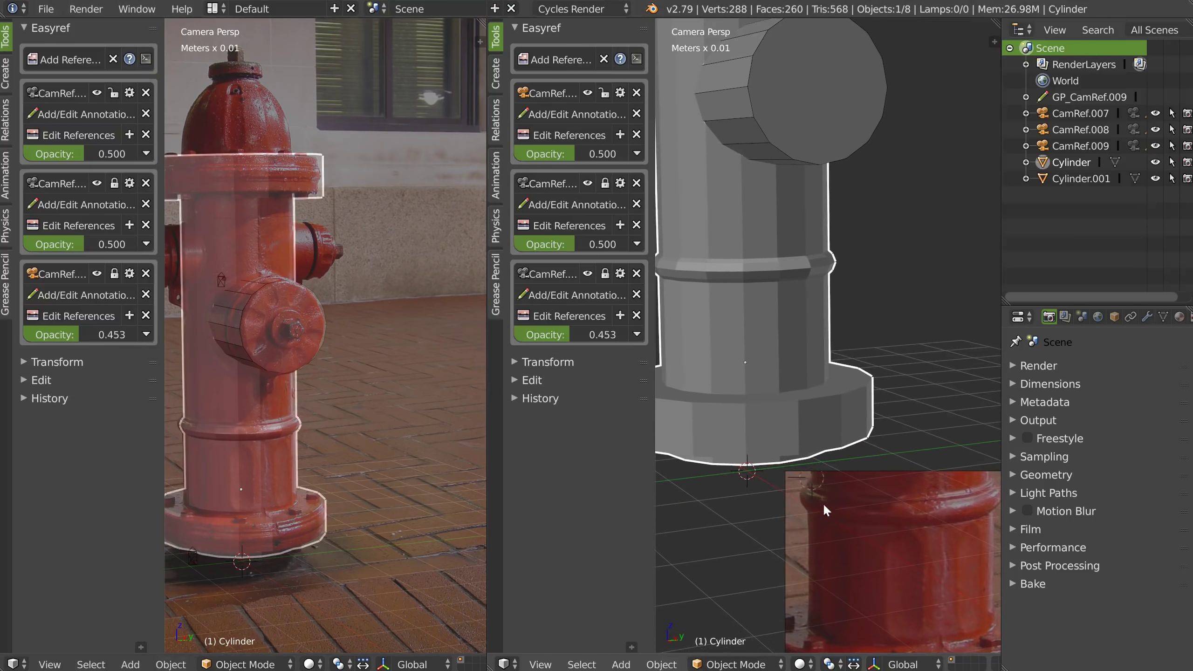
middle_click_drag(889, 550, 753, 310)
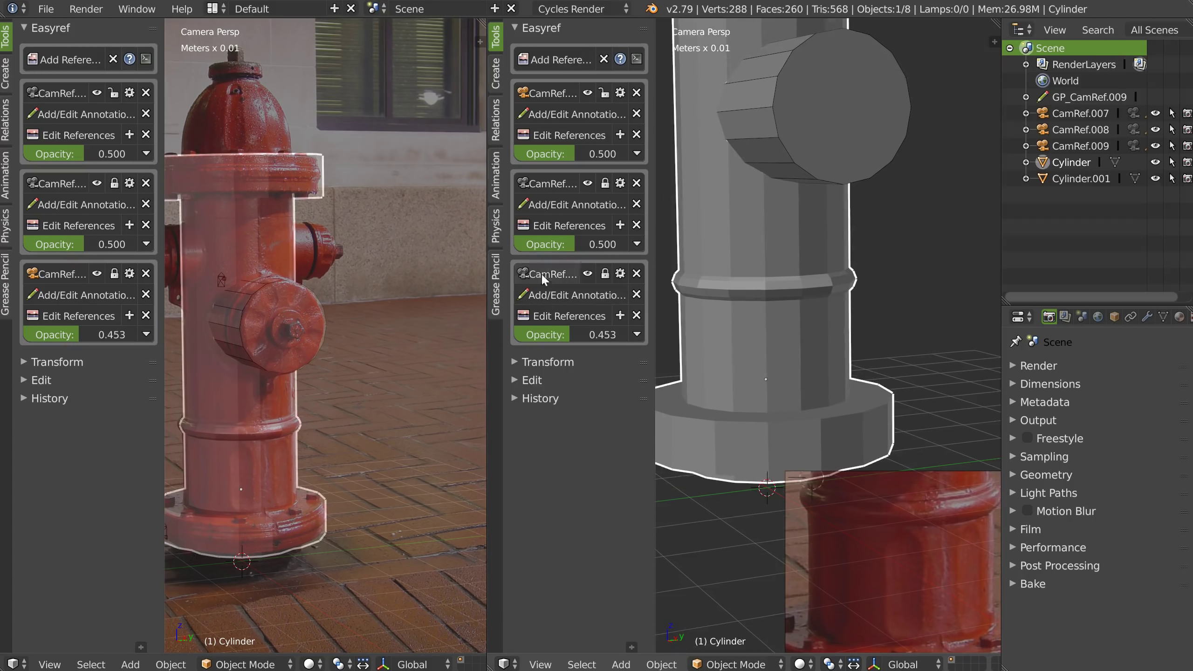
Switch back and forth between the outlet and lower-body reference cameras to compare their views
left_click(537, 183)
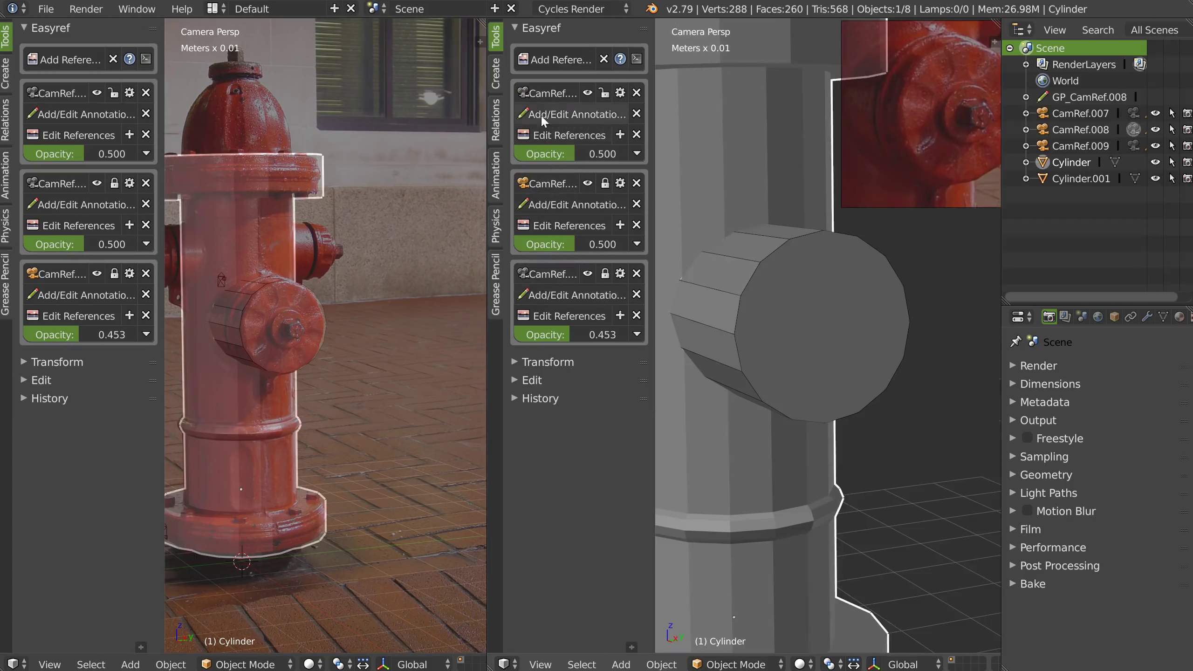
left_click(538, 91)
left_click(543, 182)
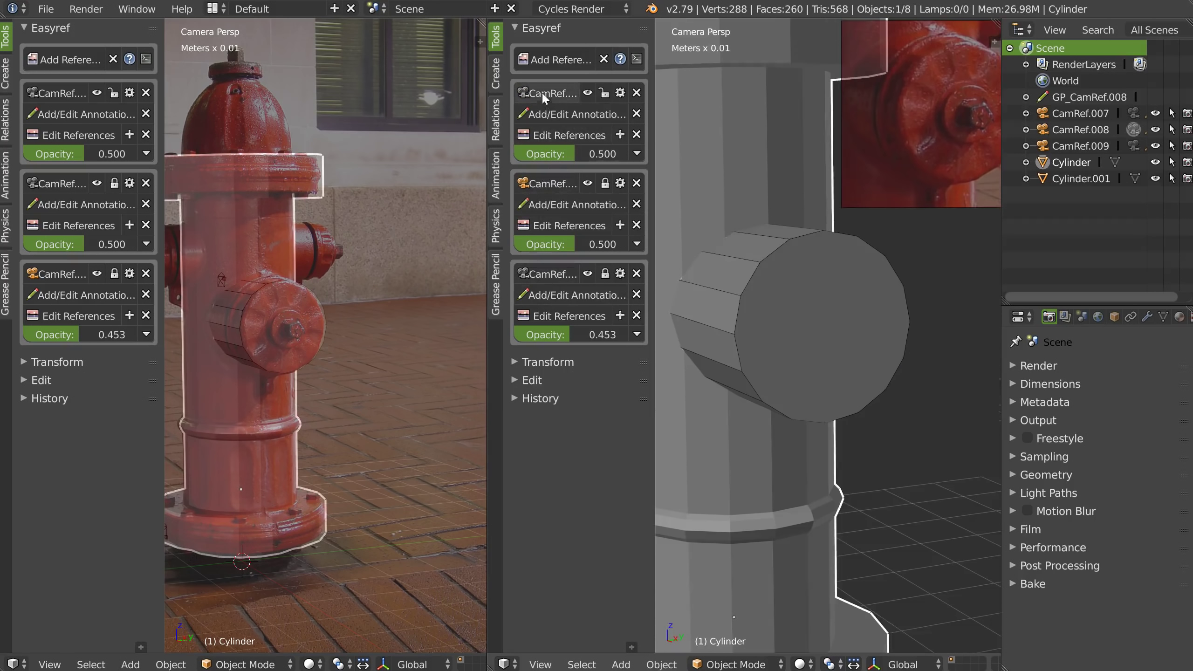
left_click(544, 94)
left_click(541, 183)
left_click(545, 90)
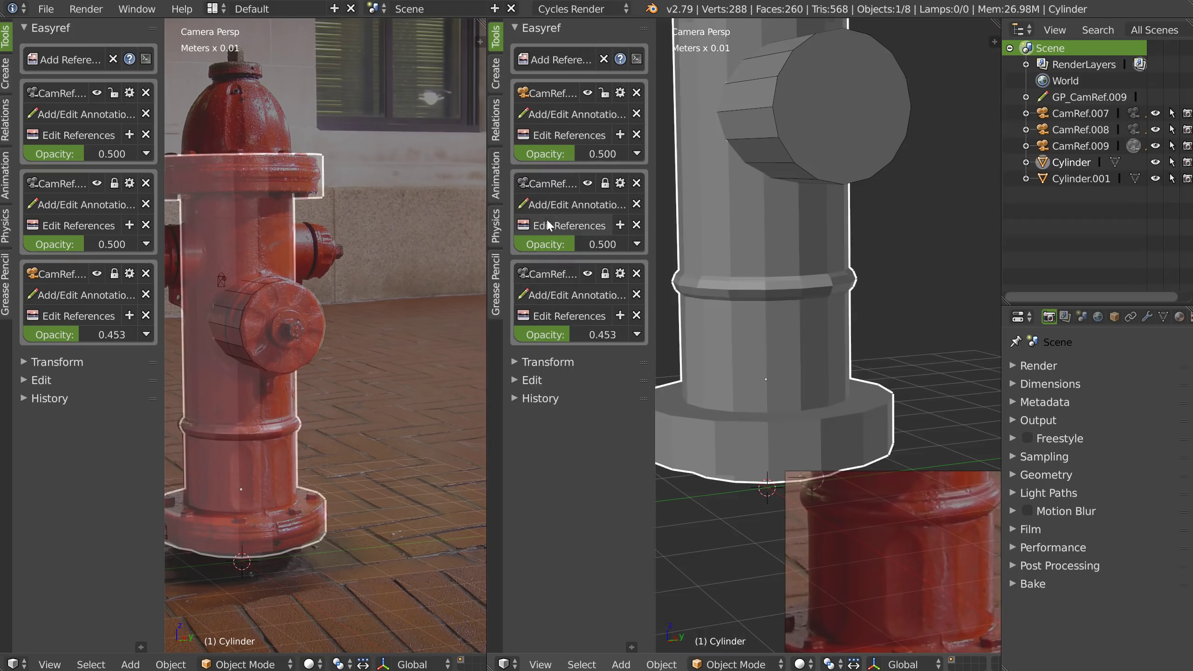
Add the hydrant cap image (41-19.jpg) and the side outlet image (41-15.jpg) as references in the lower-body reference camera
left_click(619, 135)
left_click(396, 30)
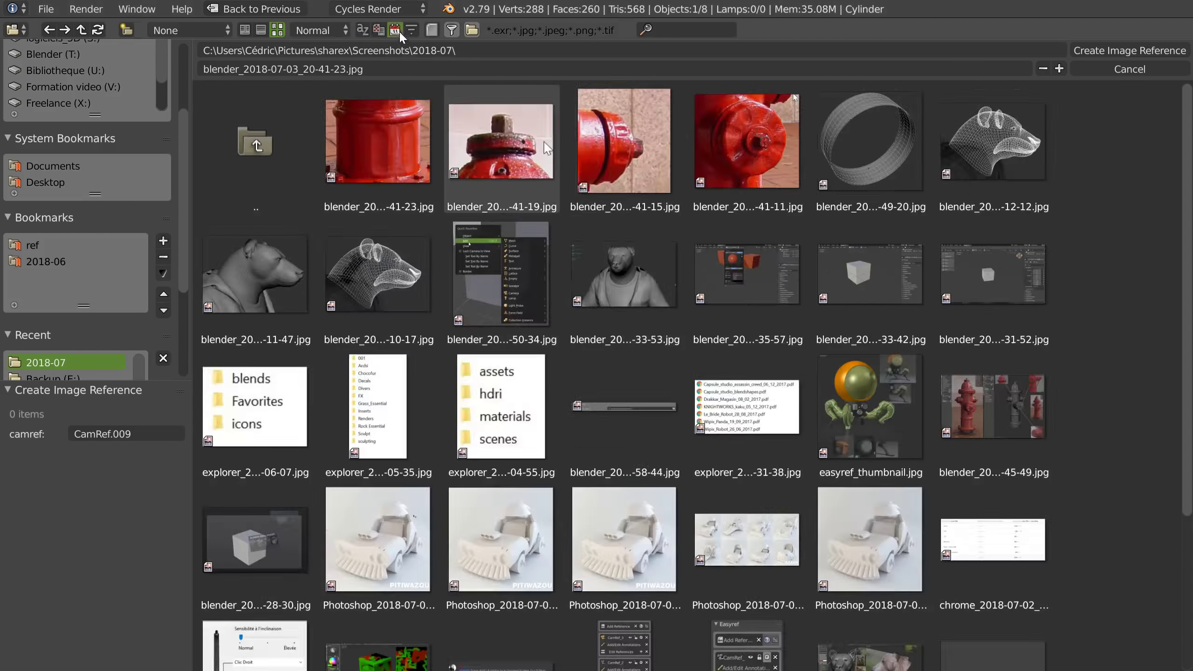
left_click(501, 154)
left_click(622, 169, "shift")
left_click(1130, 50)
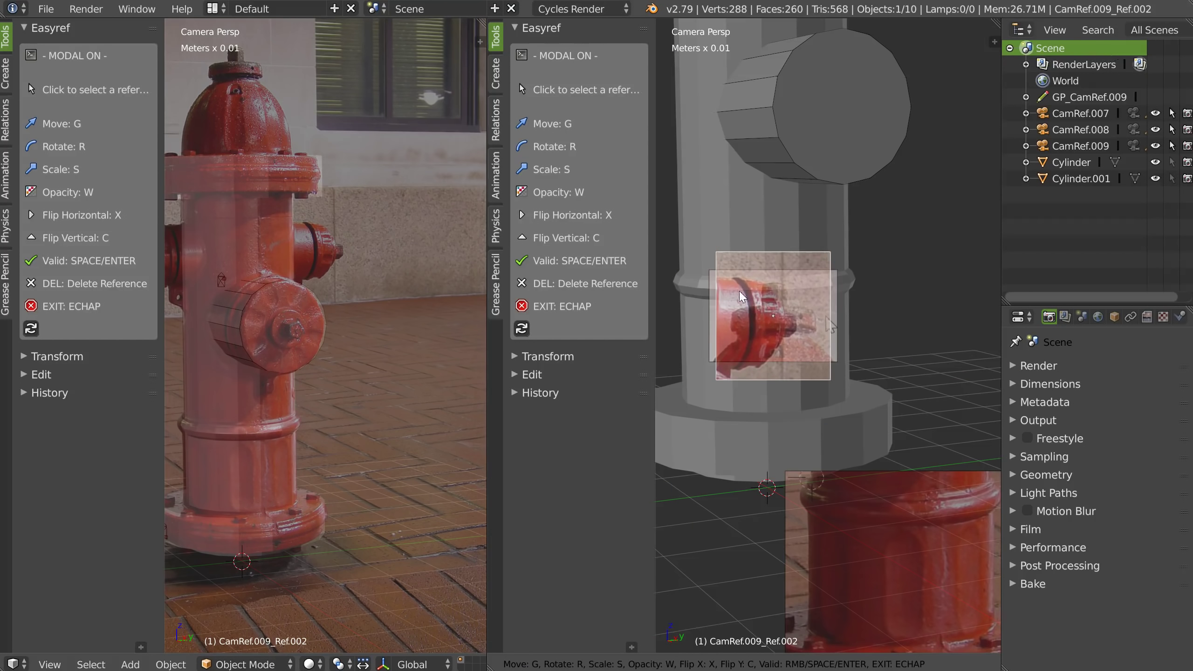
Place the side outlet image in the lower-left corner of the view and the cap image just above the lower-body image
key("g")
left_click(676, 542)
left_click(781, 301)
key("g")
left_click(942, 402)
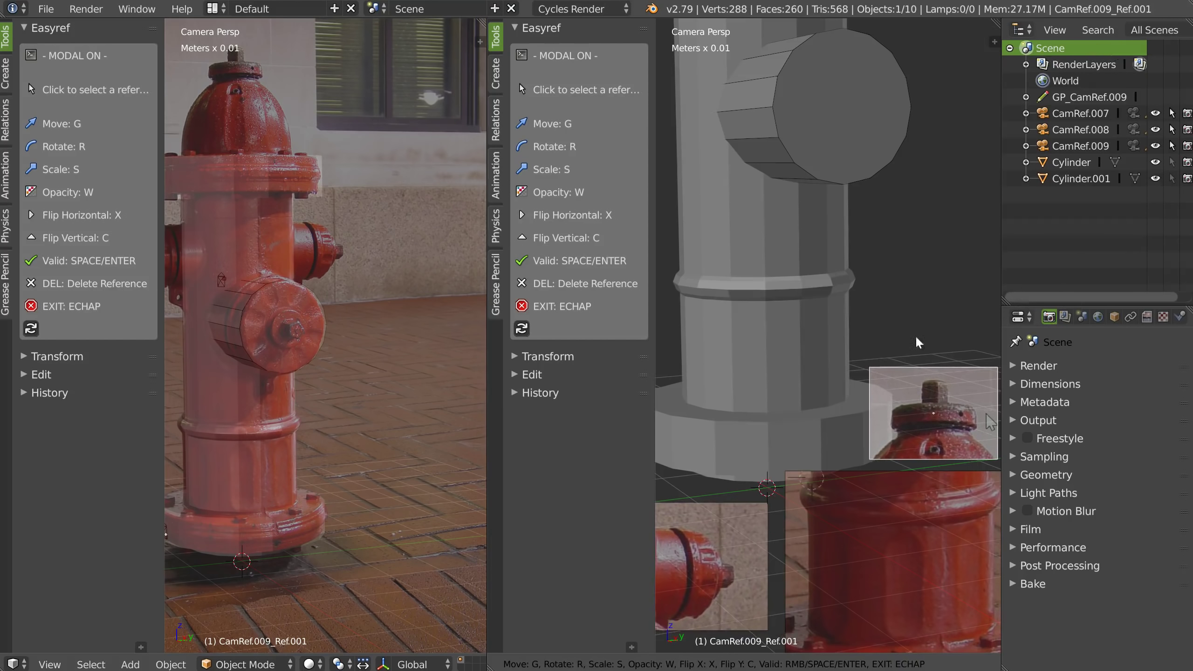
key("Escape")
Reframe the reference camera so the hydrant model stands complete beside its three detail images
scroll(823, 370, "down", 6)
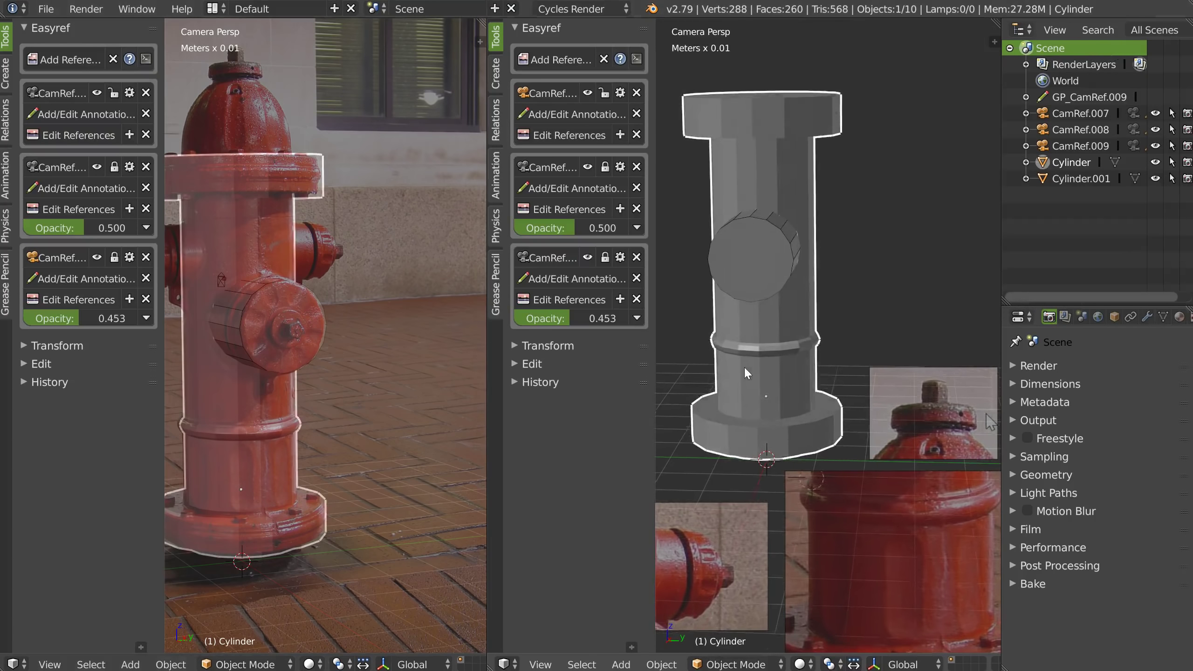
middle_click_drag(760, 348, 831, 221)
left_click(587, 93)
left_click(587, 94)
middle_click_drag(729, 321, 714, 320)
scroll(306, 264, "up", 2)
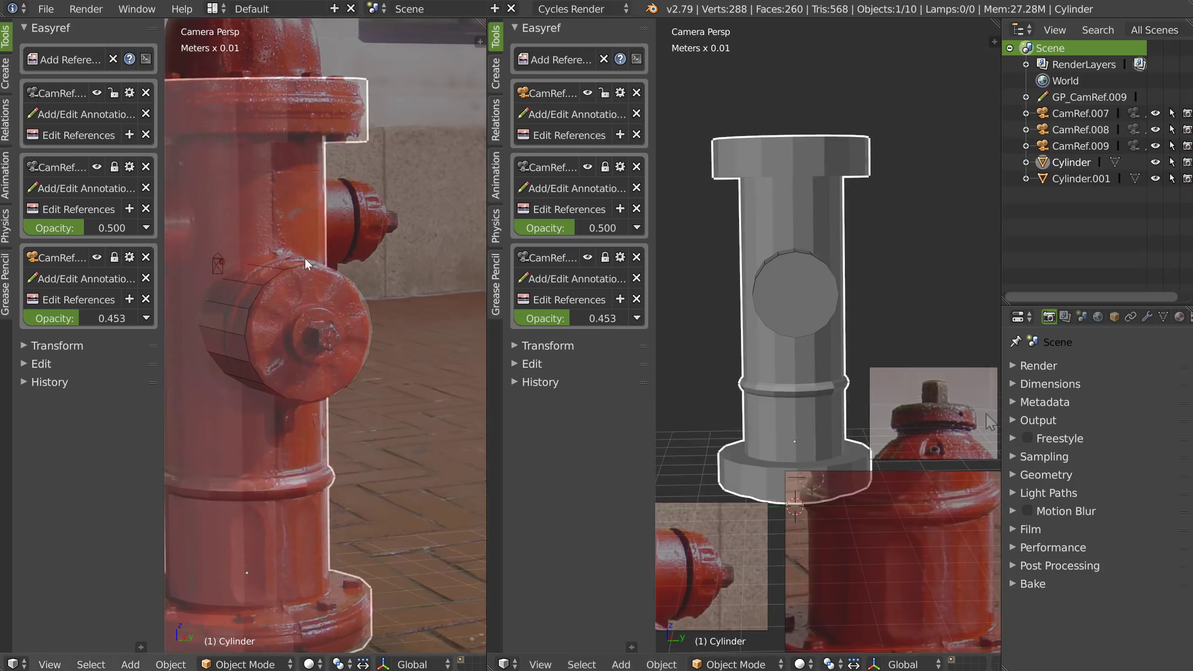
Hide the tool shelf in the photo-matched view and frame the hydrant's upper flange in both views
middle_click_drag(254, 282, 291, 276, "shift")
key("t")
middle_click_drag(168, 372, 265, 215, "shift")
scroll(264, 215, "up", 2)
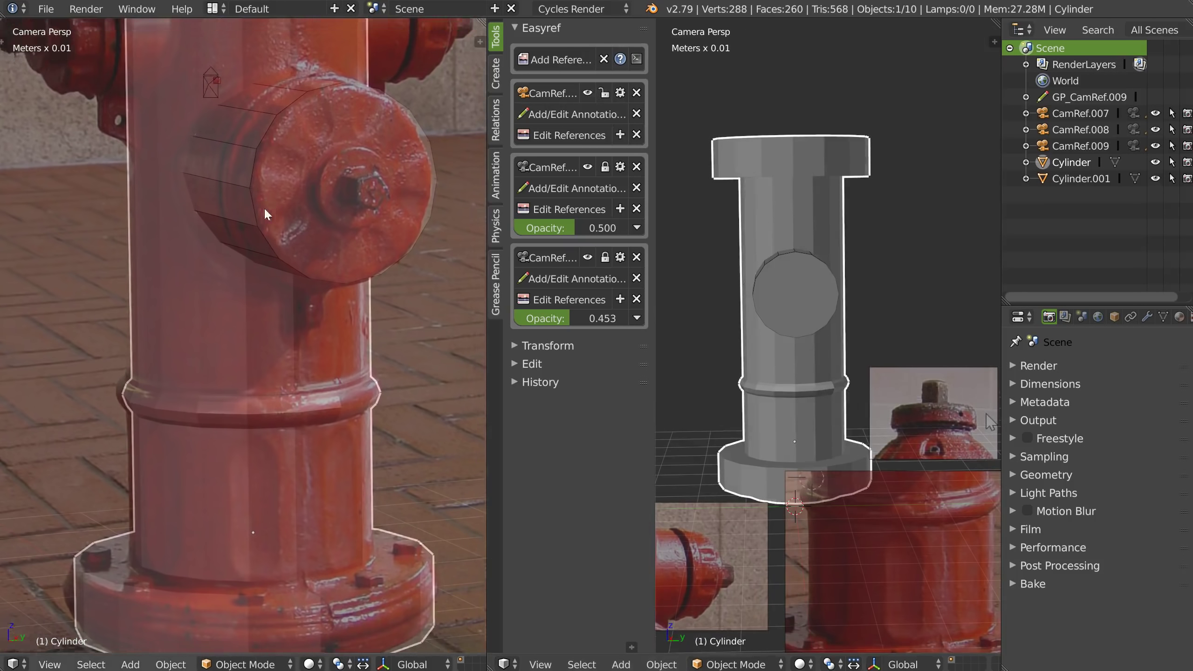
scroll(266, 216, "up", 3)
middle_click_drag(808, 301, 839, 293)
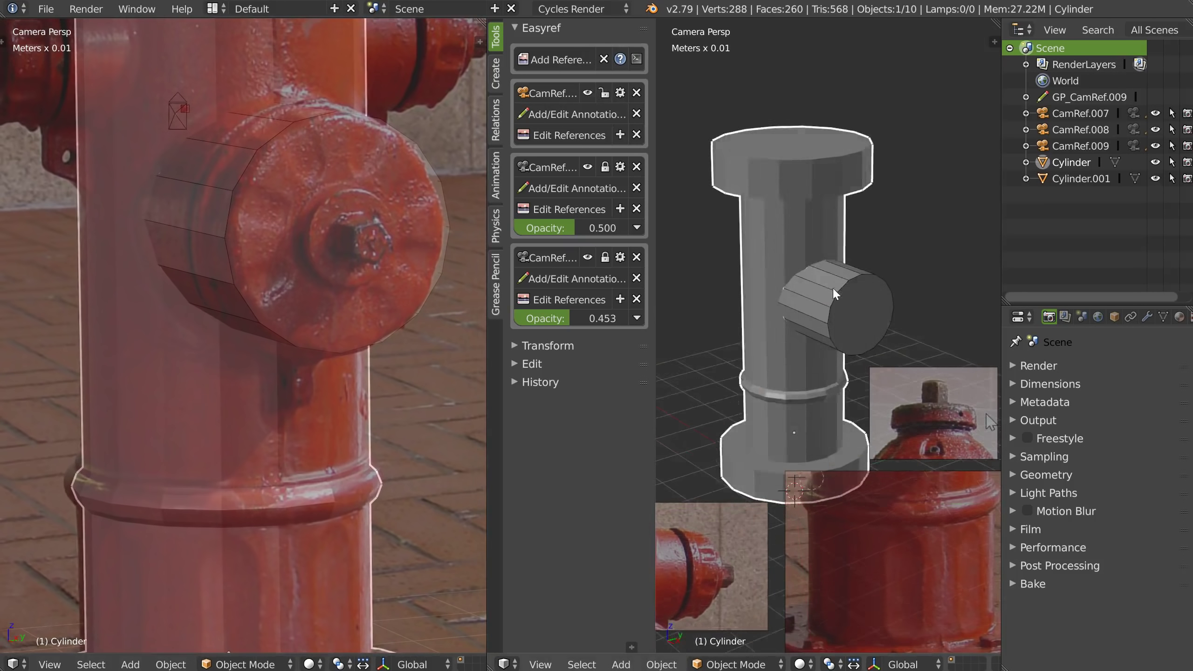
middle_click_drag(840, 292, 833, 382, "shift")
middle_click_drag(301, 160, 311, 548, "shift")
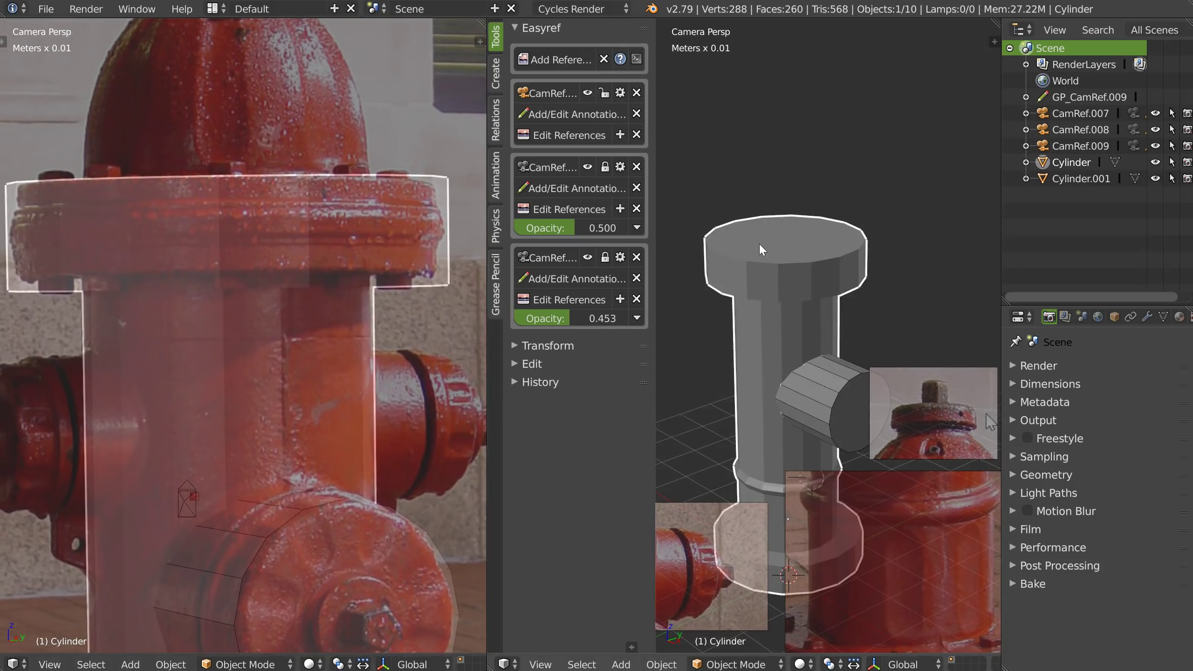
Select the inner top face of the upper flange and extrude it upward as the dome's base
key("Tab")
right_click(770, 240)
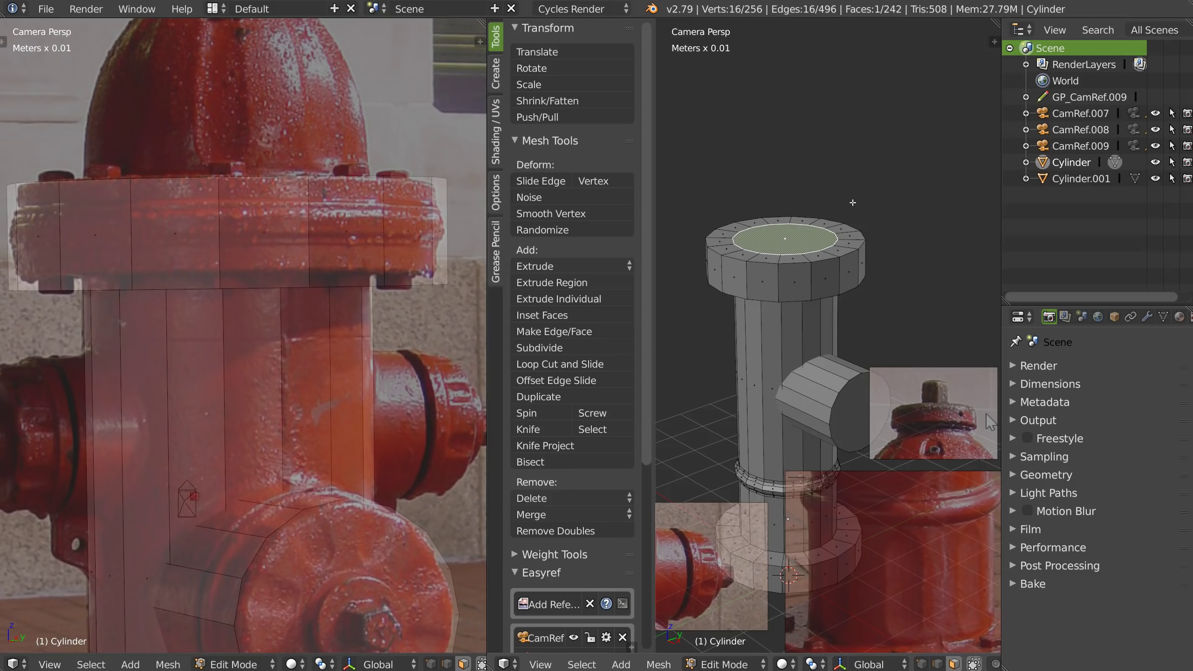
scroll(257, 212, "up", 5, "shift")
key("e")
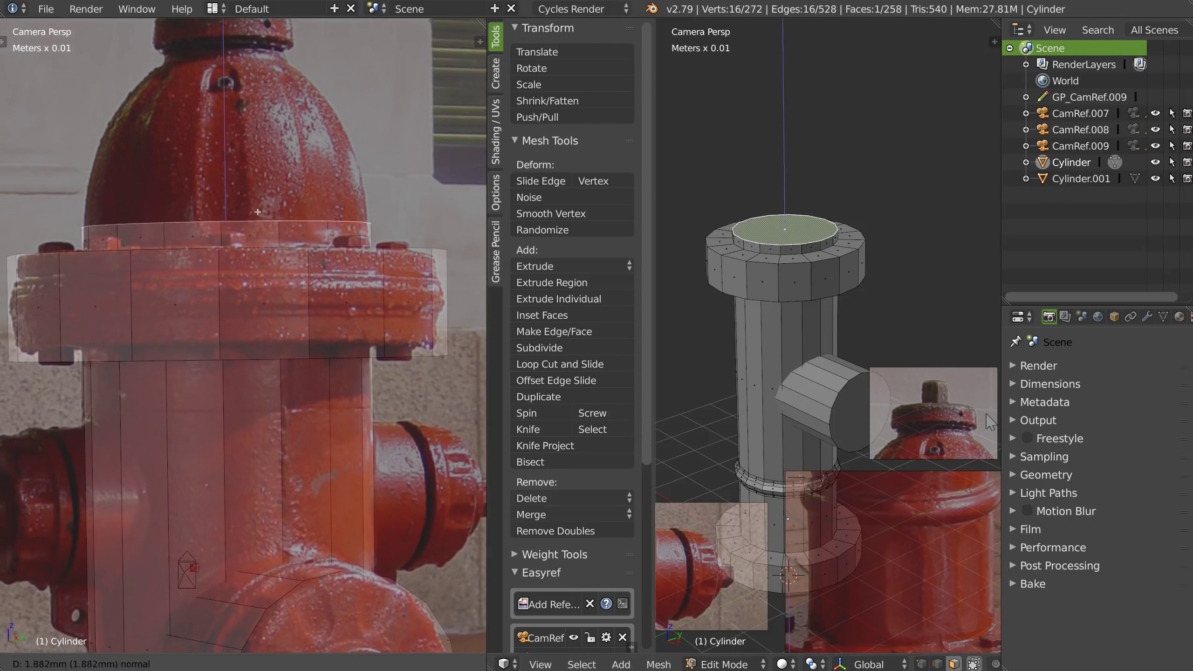
left_click(285, 187)
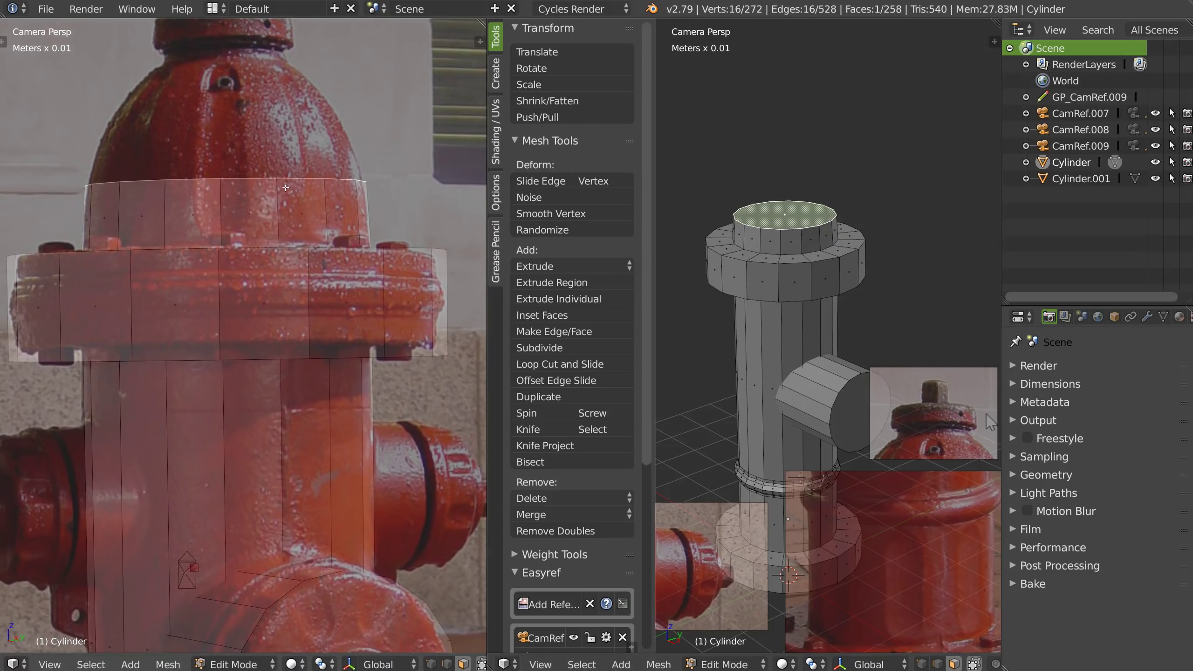
Extrude the dome's top face upward two more times, scaling each level inward to follow the dome in the photo
key("e")
left_click(301, 136)
key("s")
left_click(394, 149)
key("e")
left_click(390, 81)
key("s")
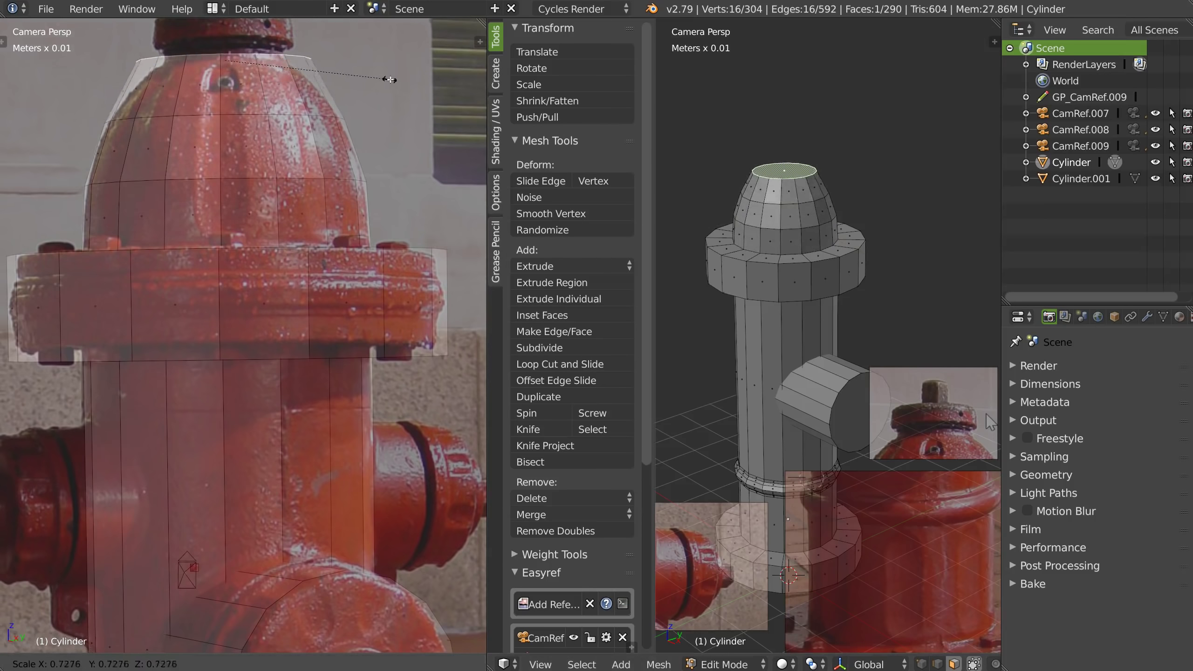
left_click(343, 85)
key("Tab")
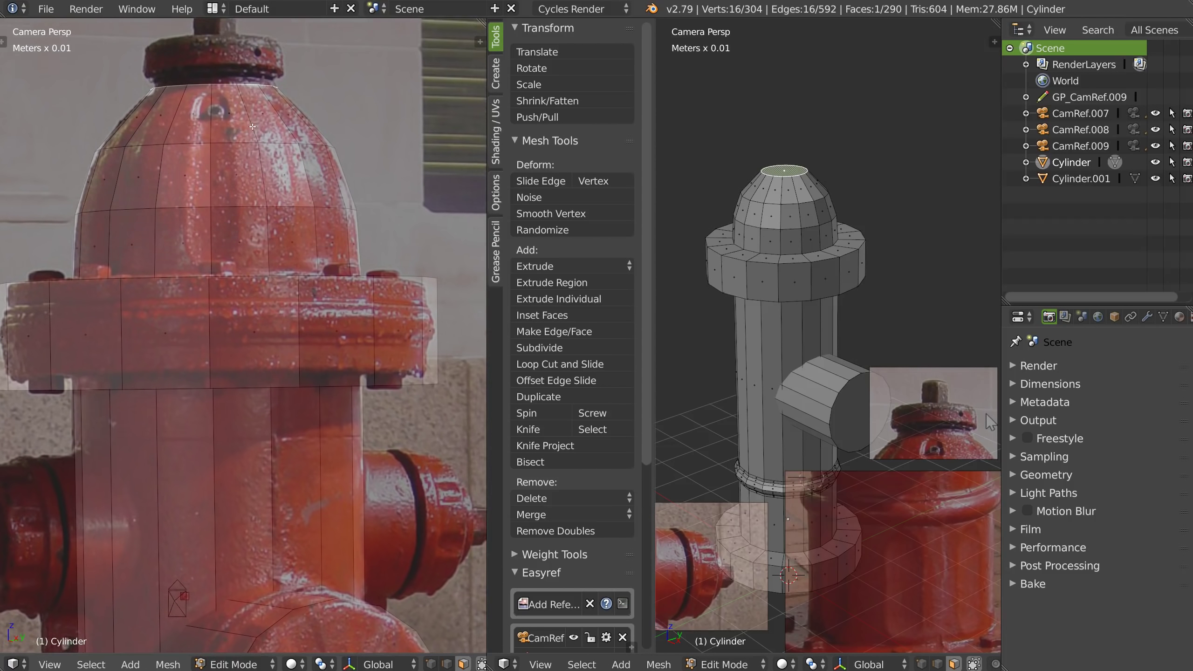
Slide the dome's upper edge loop upward to smooth its curve against the photo
key("Tab")
key("ctrl+r")
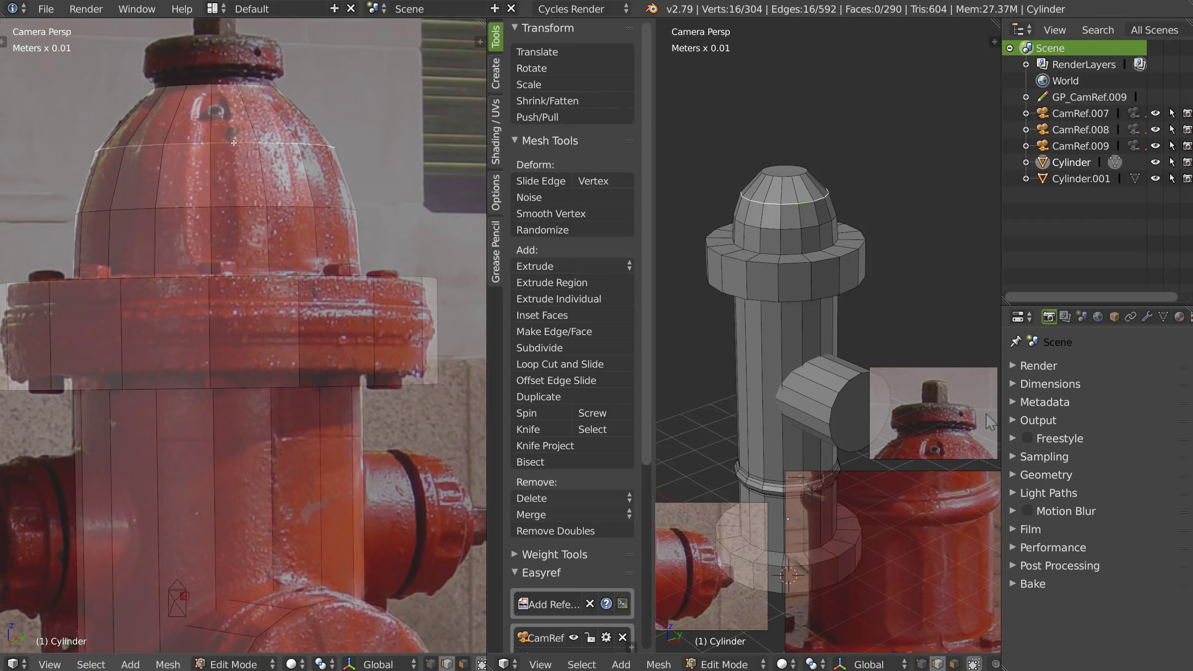
key("g")
key("g")
left_click(242, 115)
Select the dome's top face and extrude it upward in two thin levels to form the neck
key("Tab")
left_click(873, 199)
right_click(784, 171)
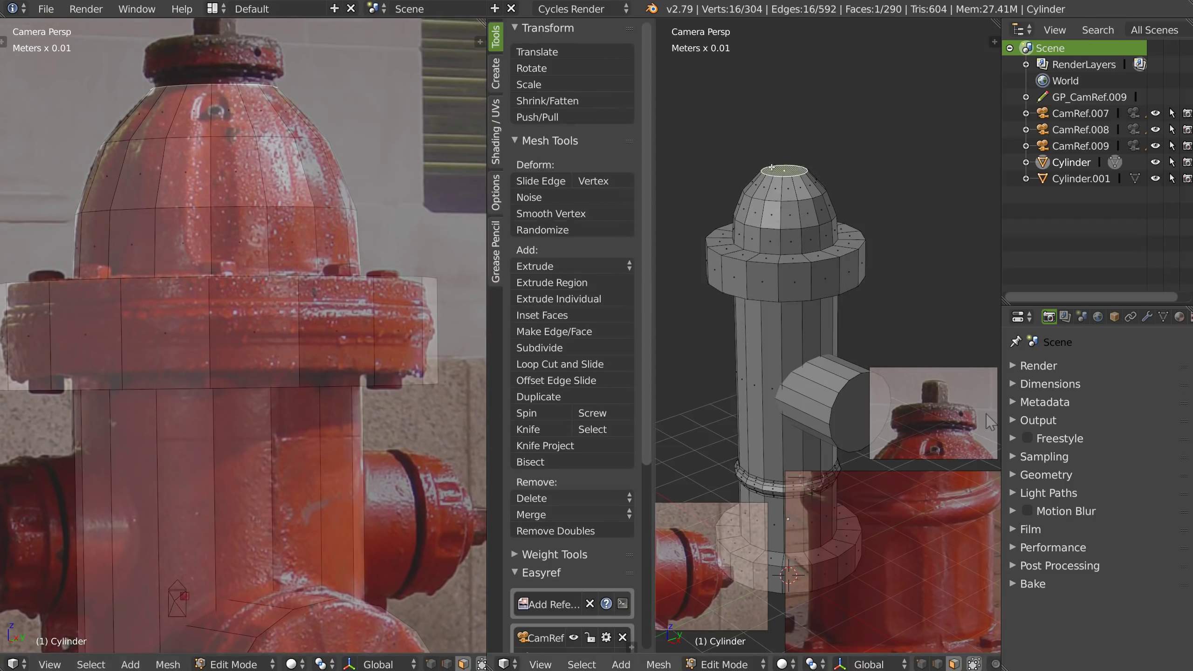
key("e")
left_click(266, 110)
middle_click_drag(780, 156, 785, 169)
scroll(786, 168, "up", 1)
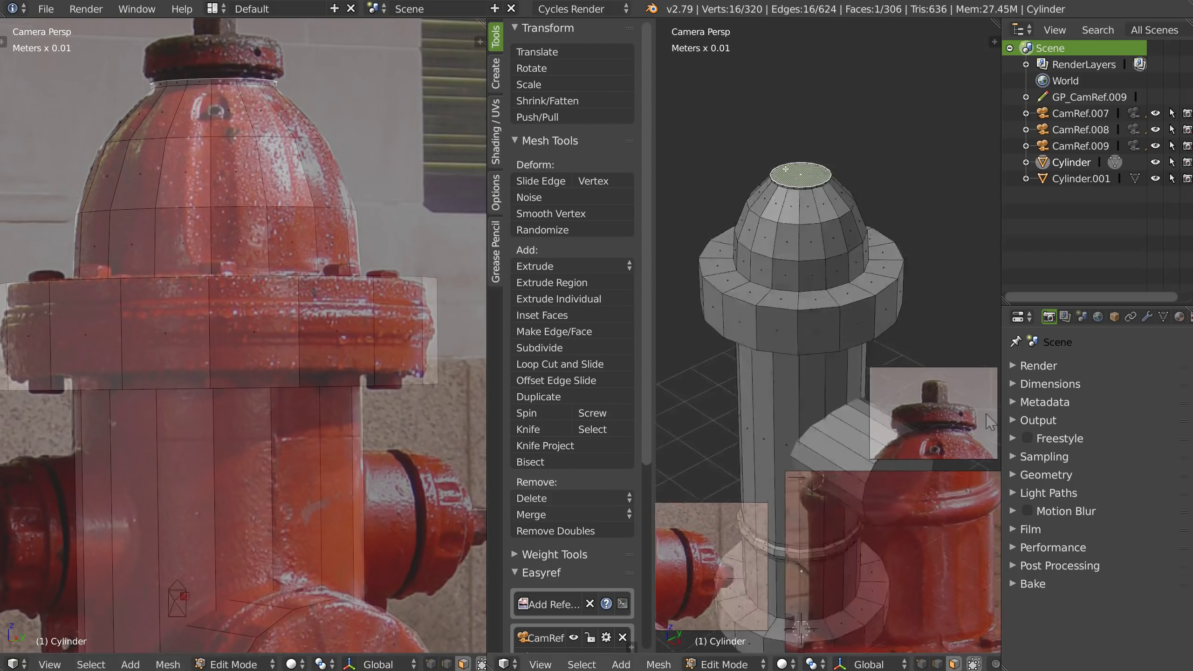
scroll(786, 169, "up", 3)
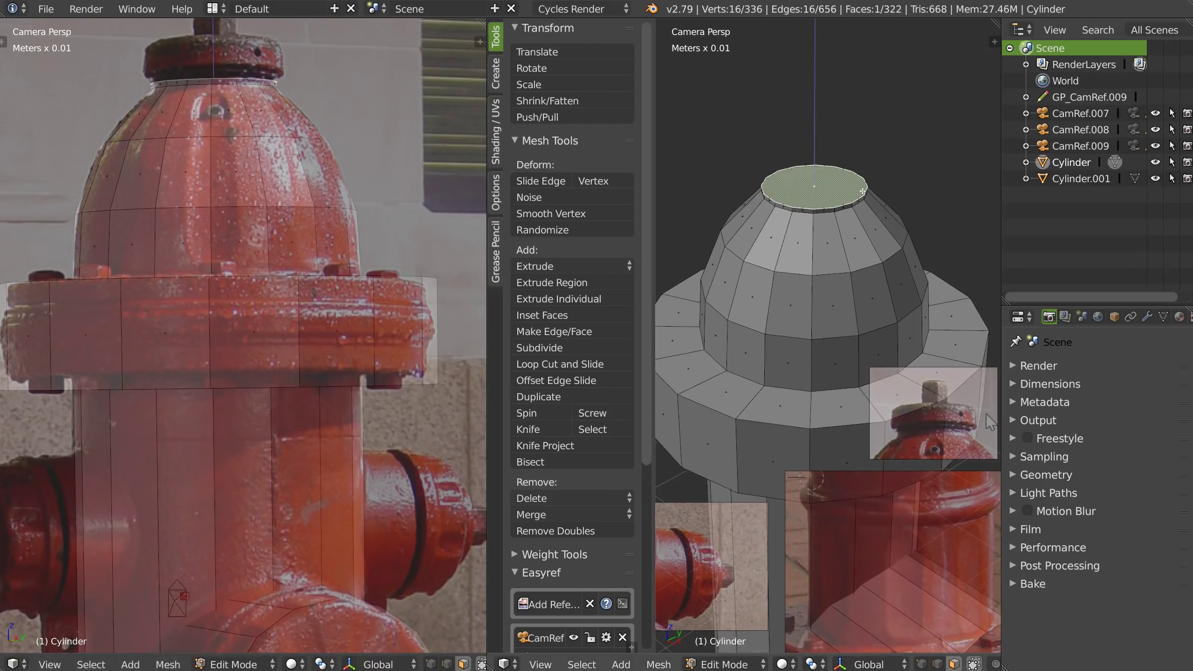
key("e")
left_click(864, 186)
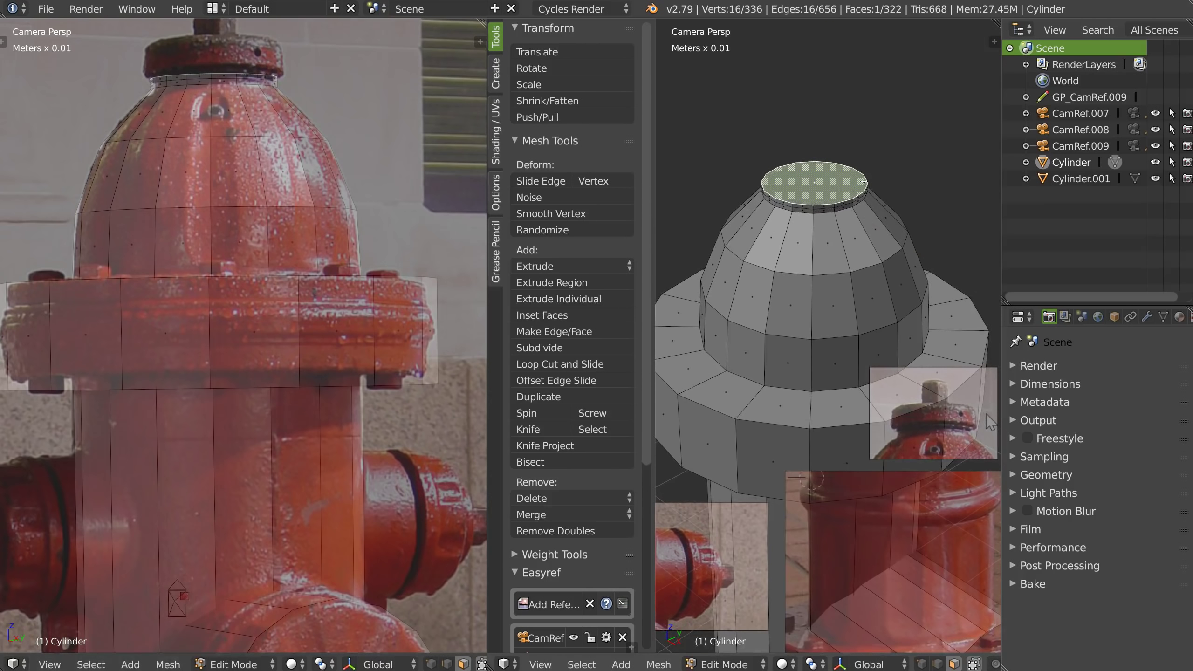
Extrude and widen the neck's top face into a rim, and extrude it up along Z to the cap's height
key("e")
key("s")
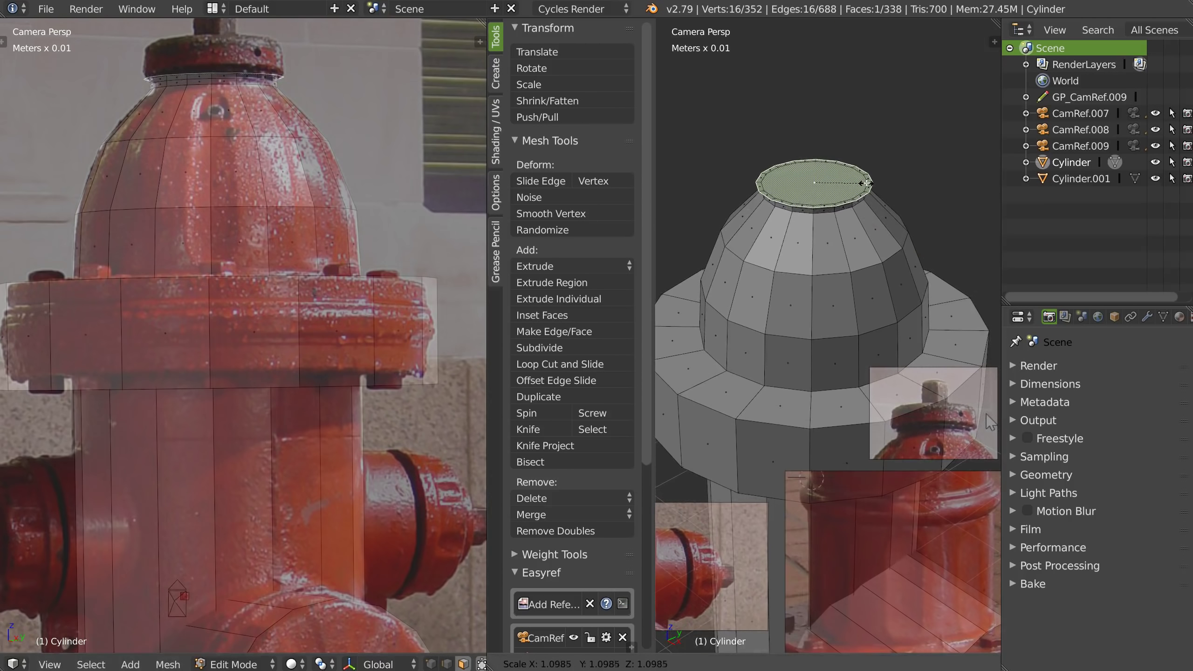
left_click(866, 184)
key("e")
right_click(843, 179)
middle_click_drag(834, 188, 803, 162)
key("g")
key("z")
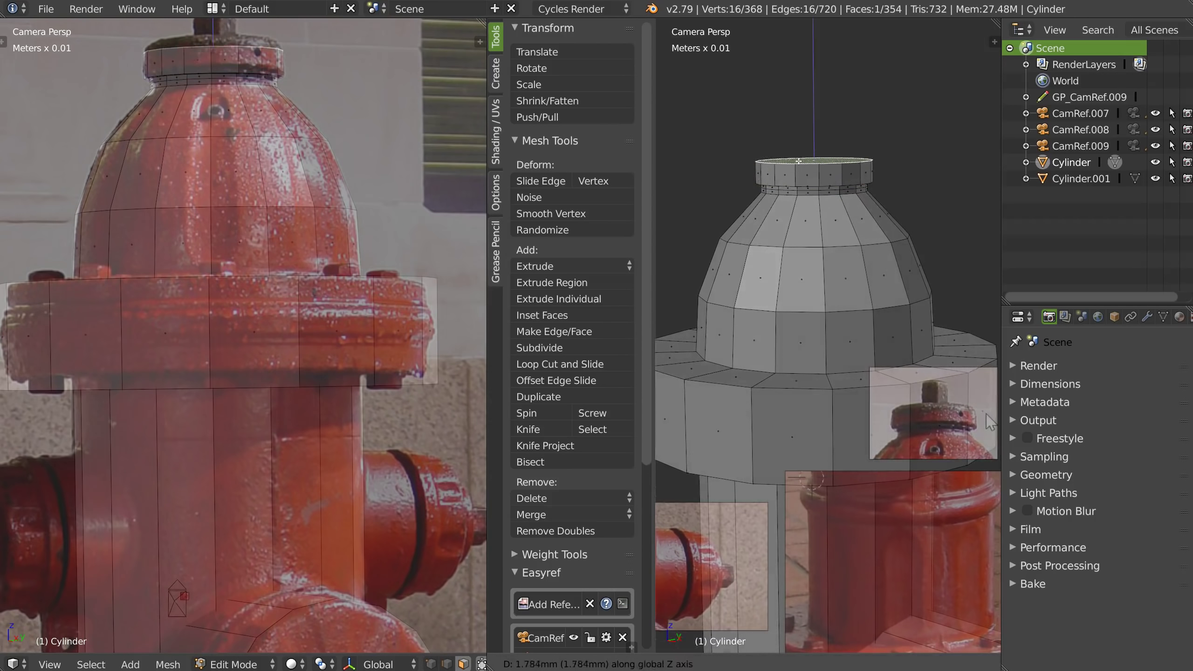
left_click(801, 154)
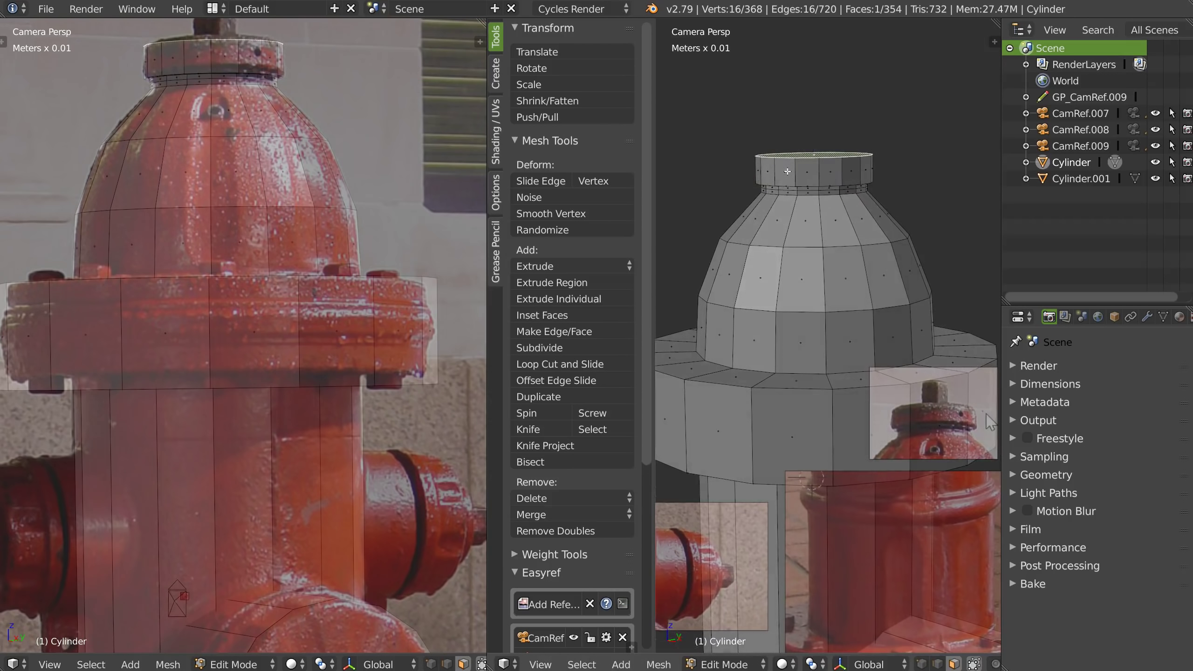
Frame the underside of the upper flange in the reference camera view and hide that view's tool shelf
scroll(423, 324, "down", 1)
middle_click_drag(404, 334, 406, 281, "shift")
middle_click_drag(822, 322, 802, 260)
middle_click_drag(826, 359, 809, 324, "shift")
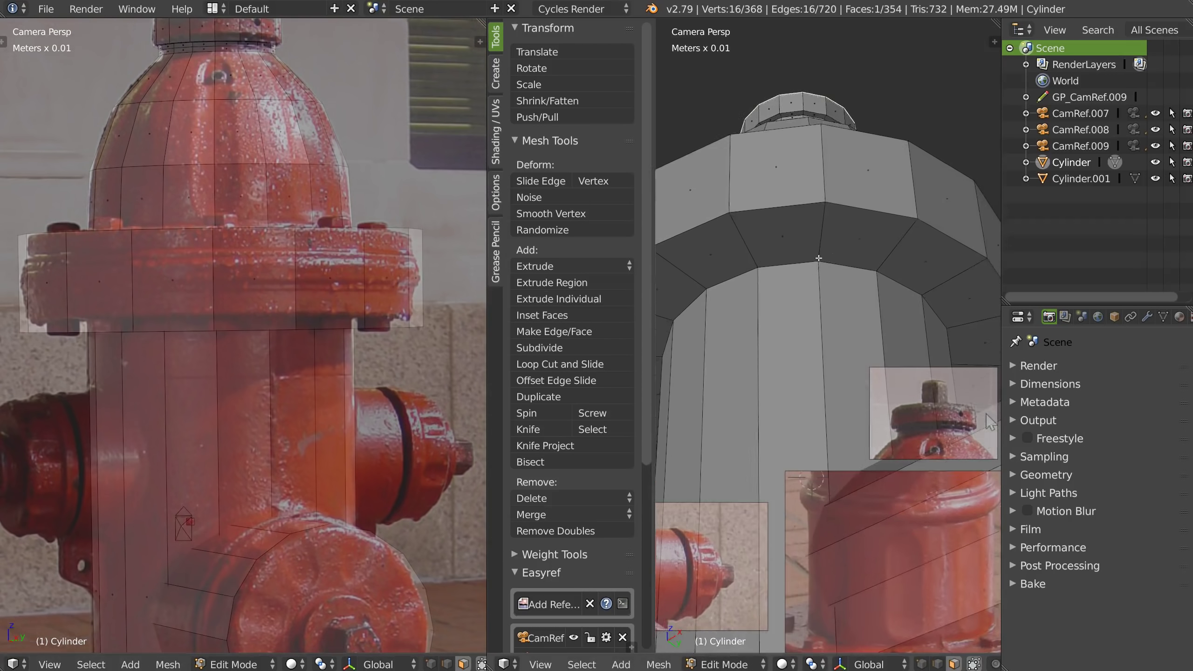
scroll(792, 281, "down", 1)
key("t")
middle_click_drag(780, 287, 704, 280, "shift")
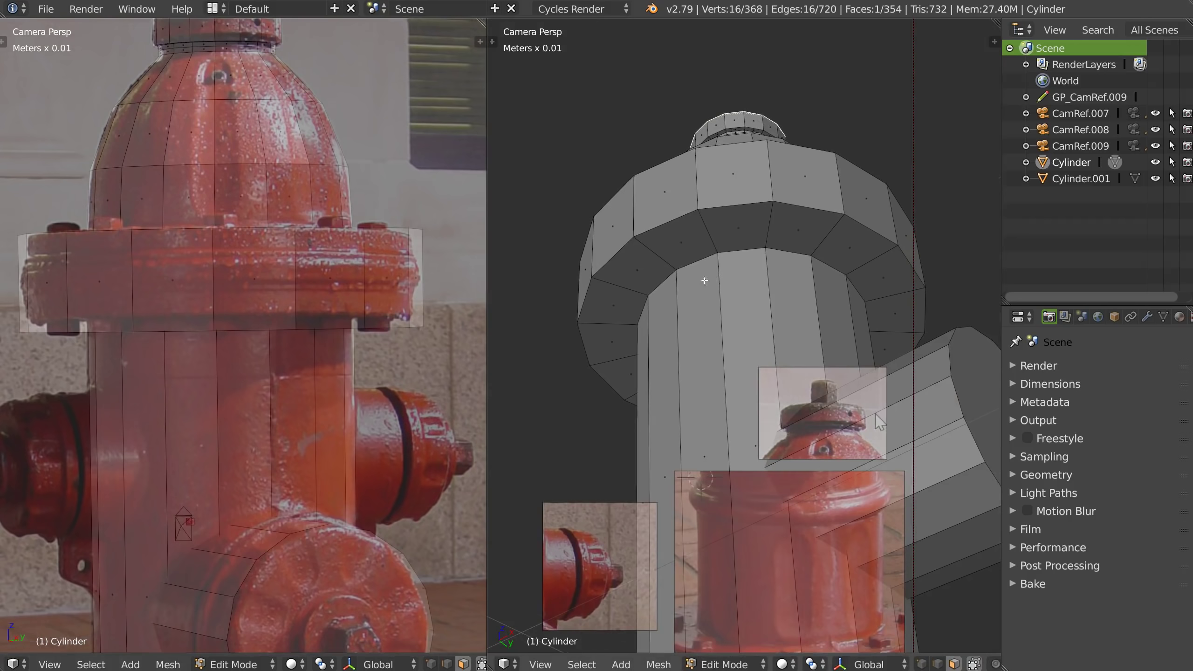
key("t")
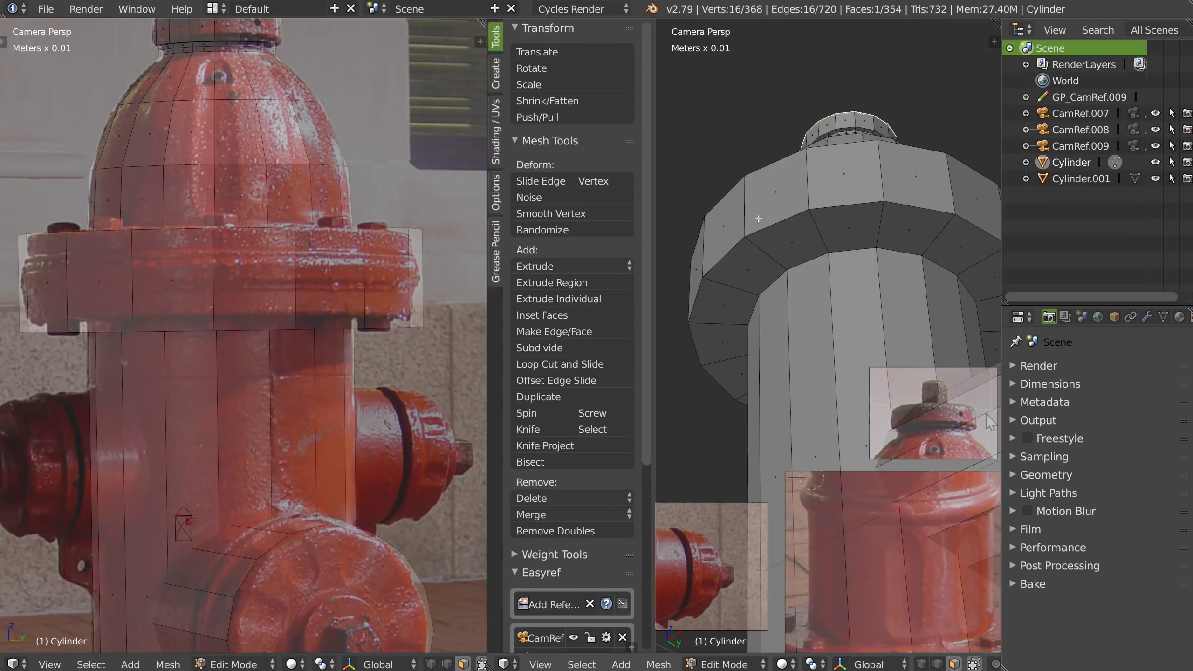
key("t")
Unlock the camera from the view, pan to recentre the reference images, and lock the camera to the view again
key("q")
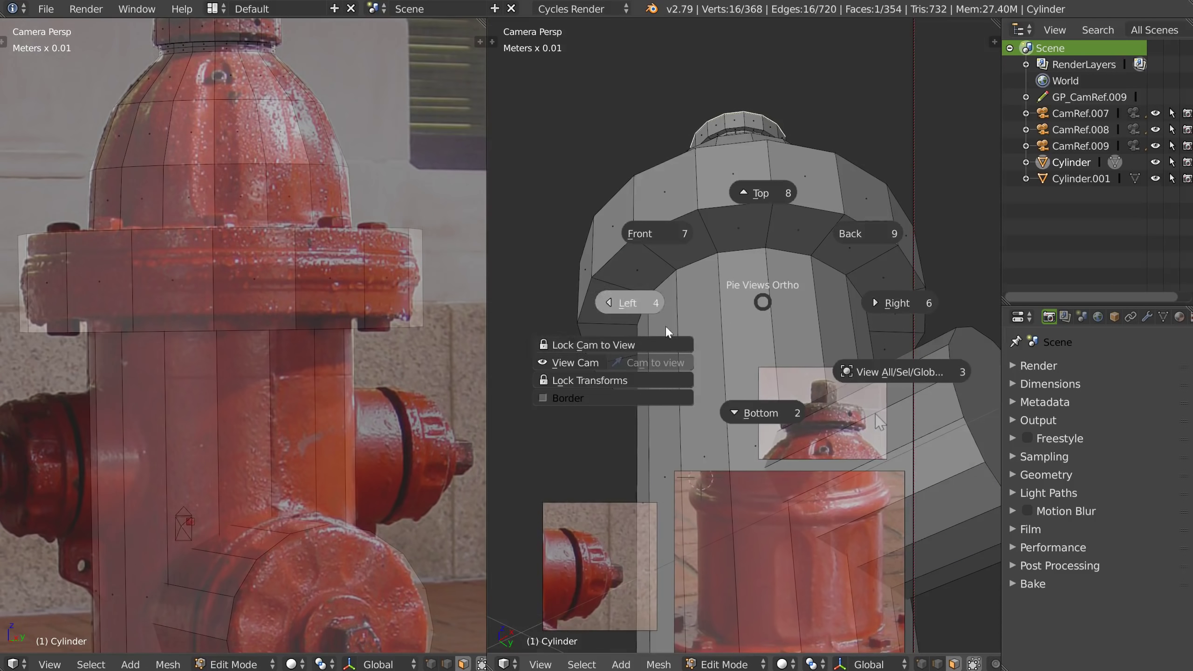
left_click(579, 346)
middle_click_drag(880, 422, 969, 421, "shift")
key("q")
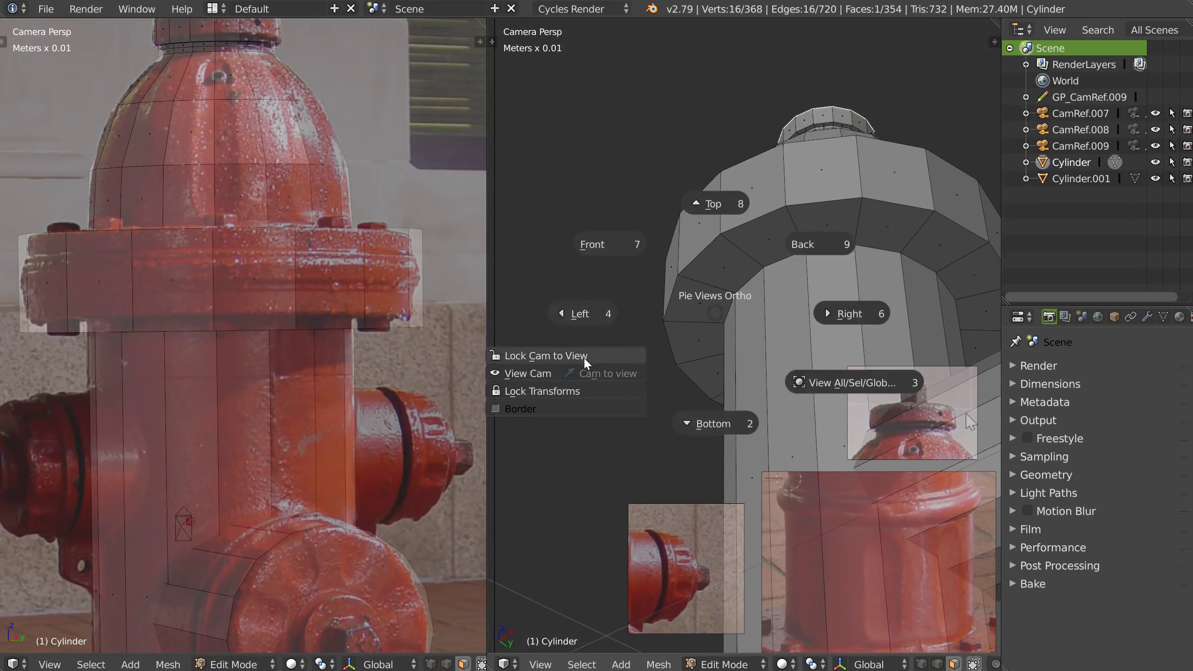
left_click(584, 358)
Select the ring of faces under the upper flange and move it up along Z to match the photo
middle_click_drag(716, 277, 694, 256, "shift")
left_click(738, 251, "alt")
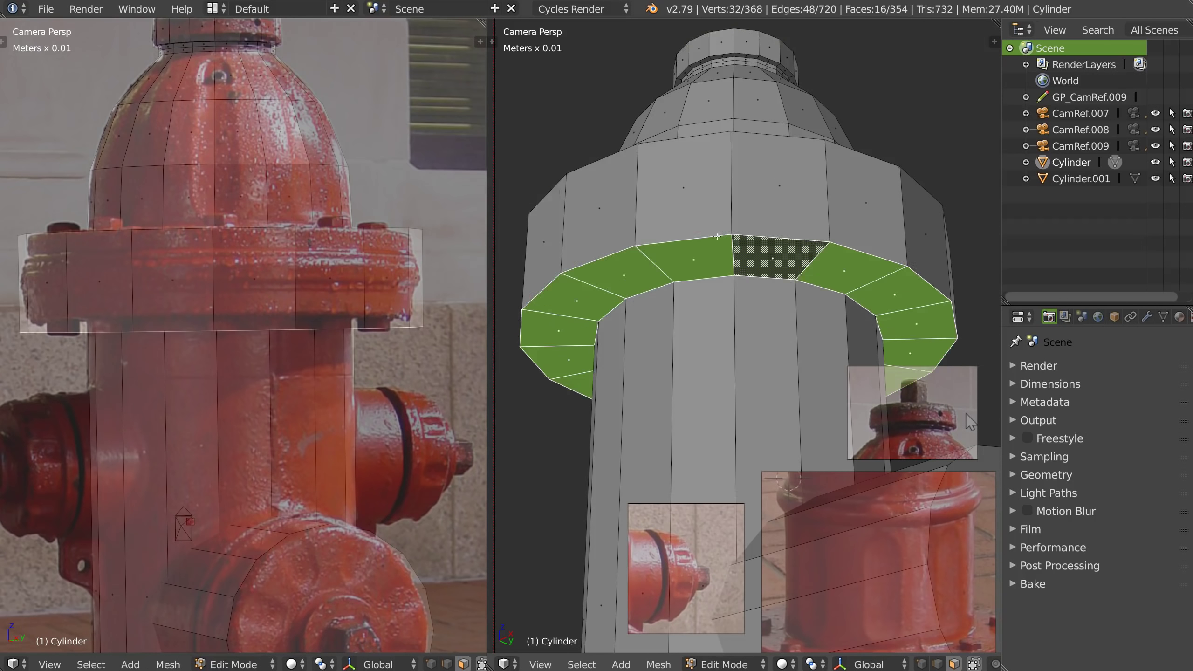
key("g")
key("z")
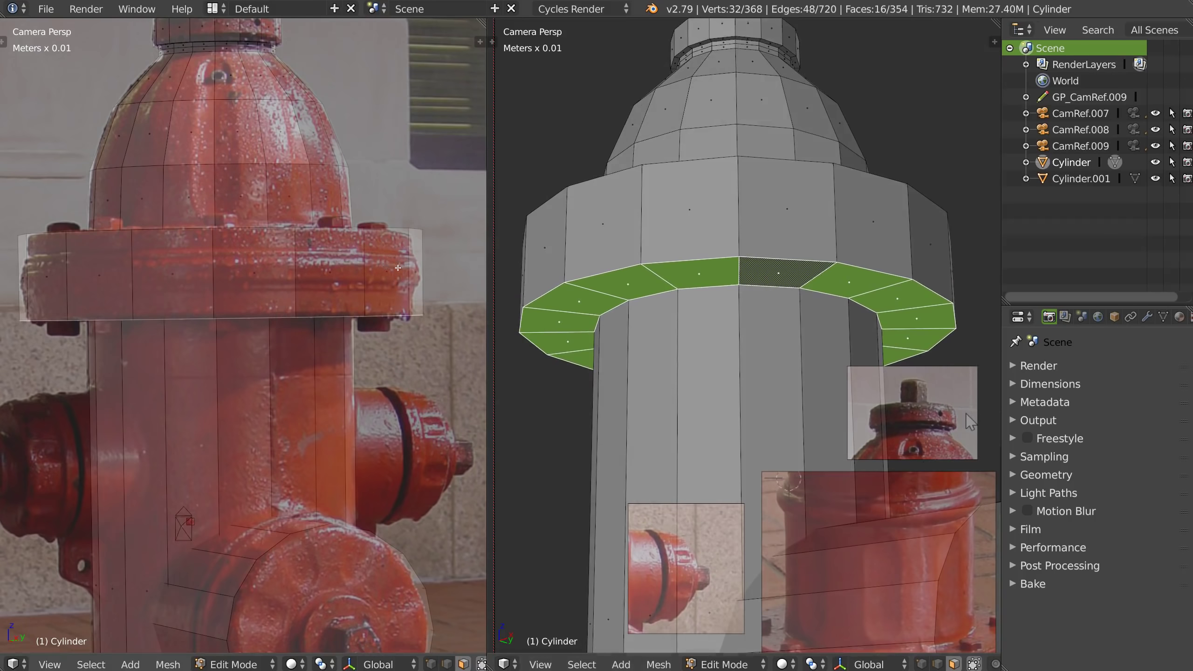
Select the upper flange's outer face ring and scale it slightly inward
left_click(399, 268, "alt")
key("s")
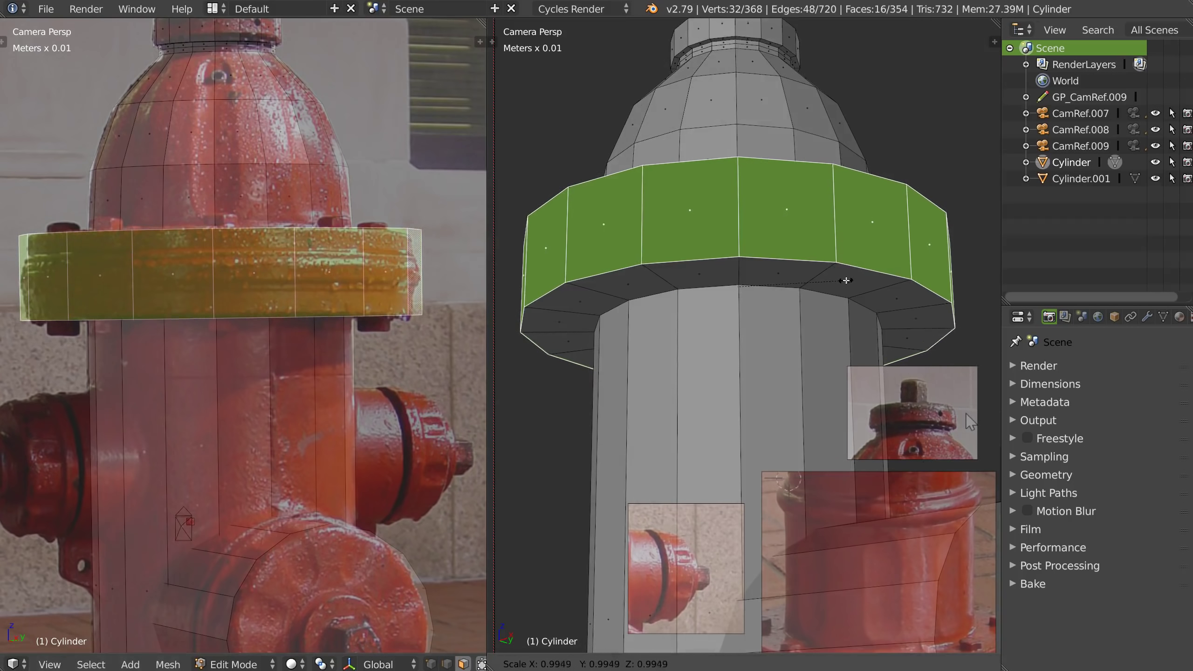
left_click(842, 280)
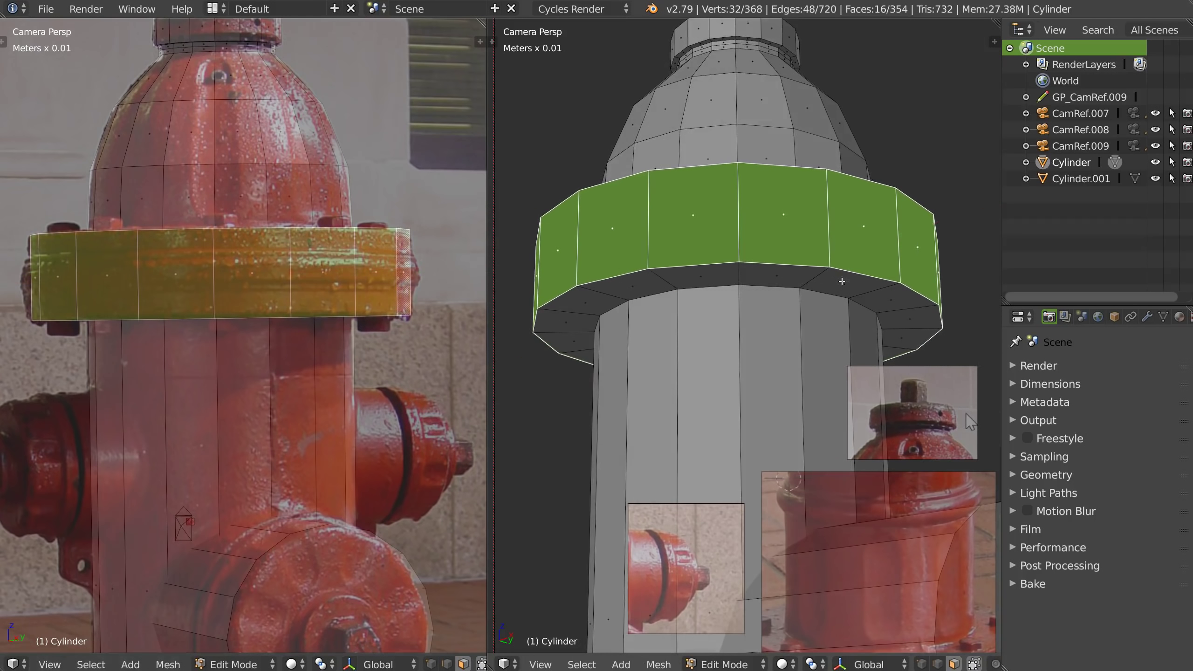
Cut four horizontal edge loops around the upper flange's side, aligned with the ridge lines in the photo
middle_click_drag(735, 213, 780, 237)
scroll(786, 233, "up", 1)
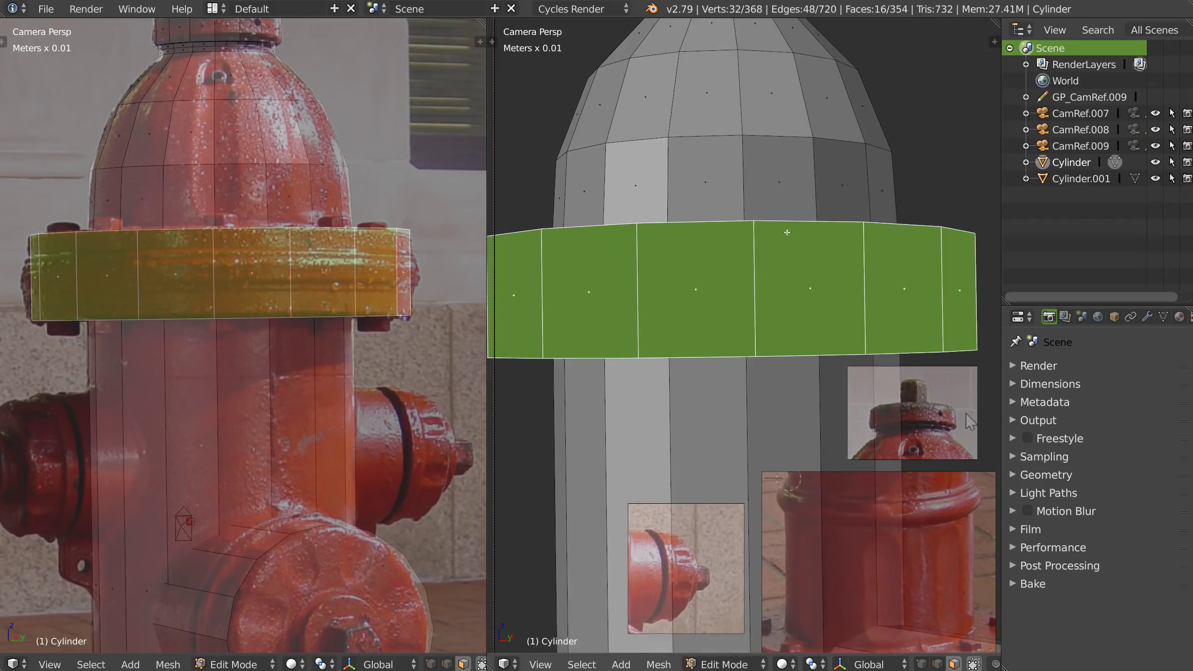
scroll(215, 232, "up", 3)
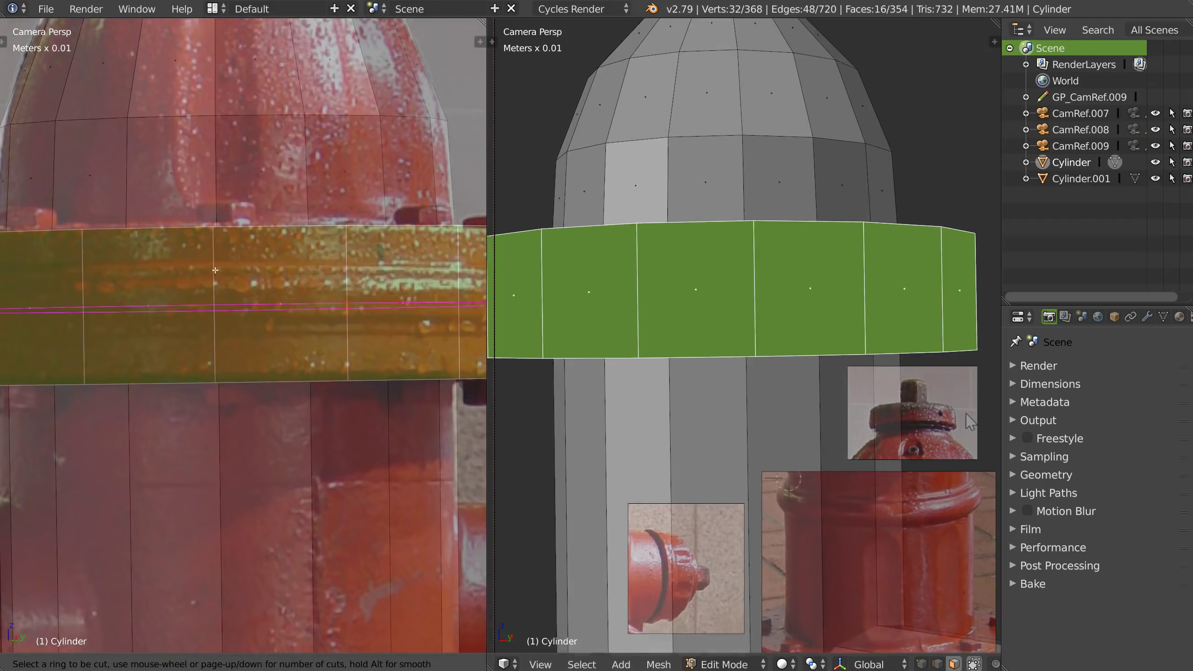
left_click(215, 270)
left_click(234, 235)
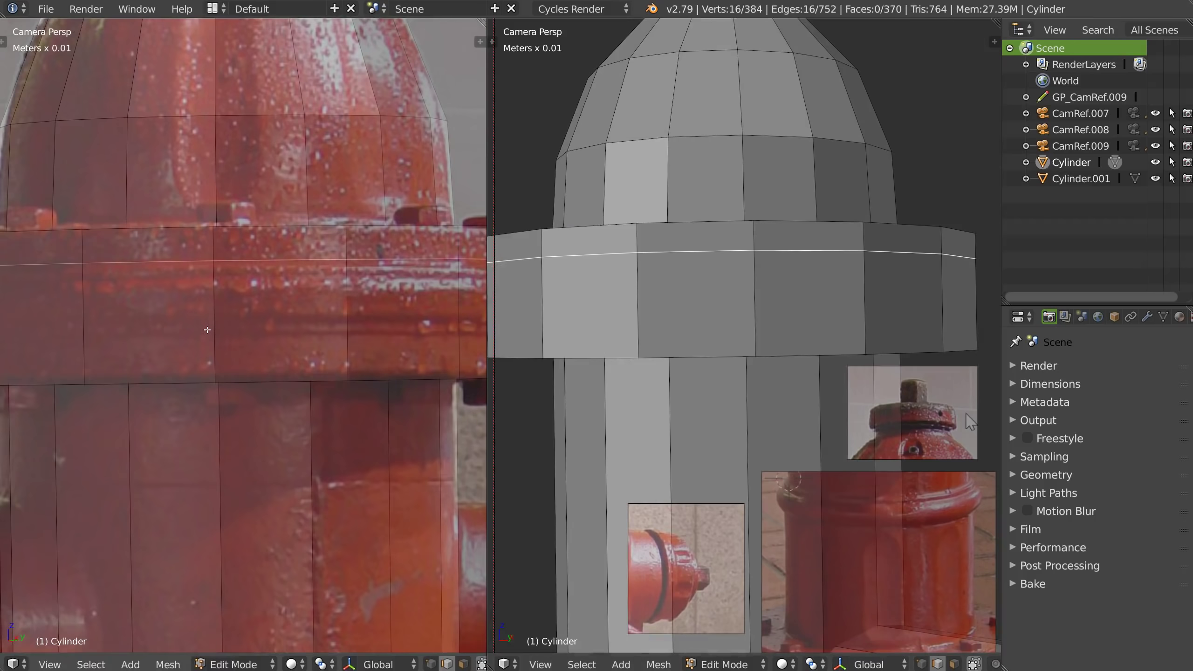
left_click(207, 330)
left_click(207, 345)
key("ctrl+r")
left_click(213, 325)
left_click(205, 350)
left_click(215, 301)
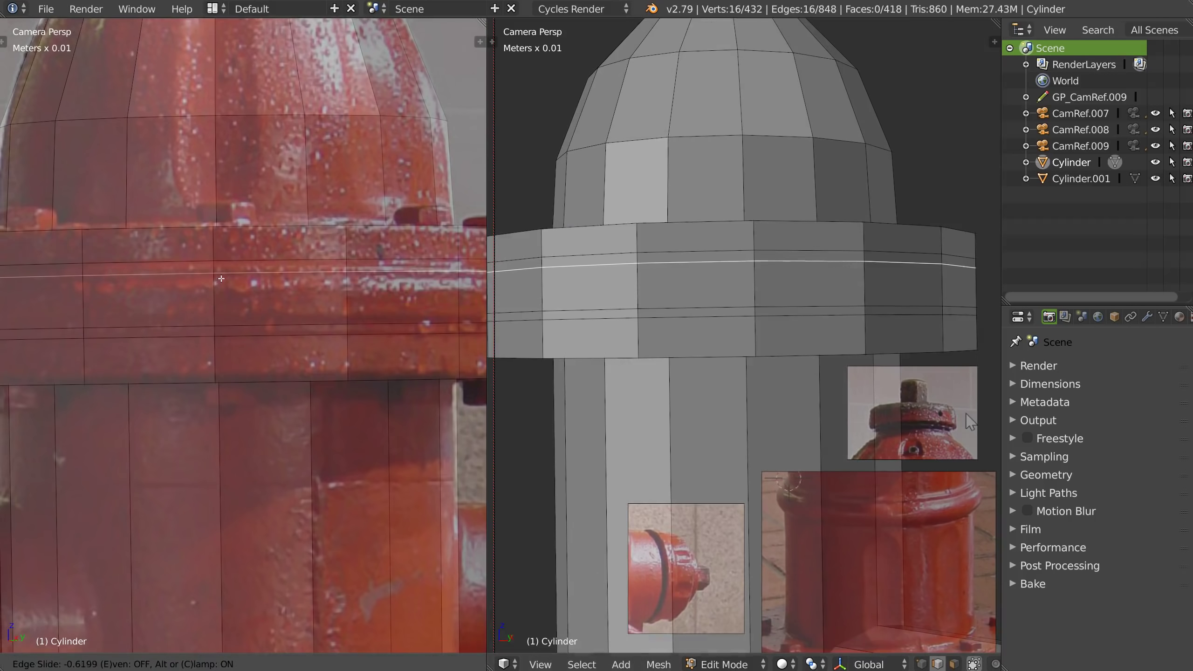
Inset the flange's middle face ring with a thickness of 0.2634 mm and a depth of 0.3024 mm
middle_click_drag(438, 283, 306, 276, "shift")
right_click(387, 291, "alt")
key("i")
key("ctrl")
key("F6")
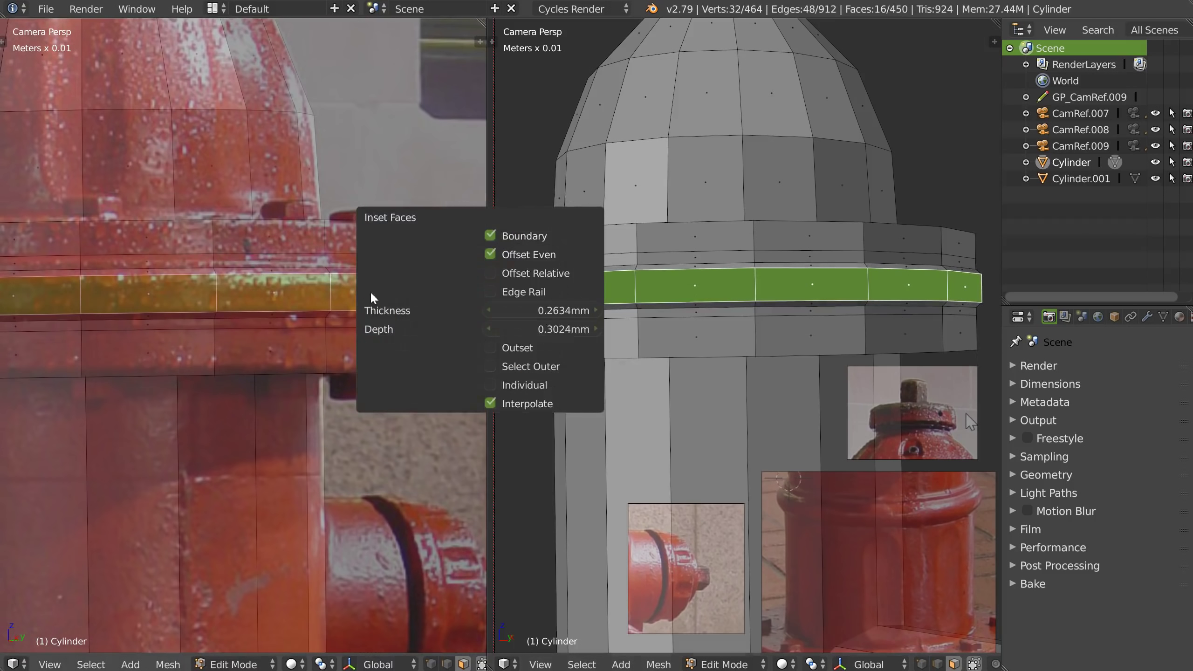
Cut an edge loop around the middle of the flange's raised band and scale it to match the photo's ridge
key("ctrl+r")
left_click(329, 281)
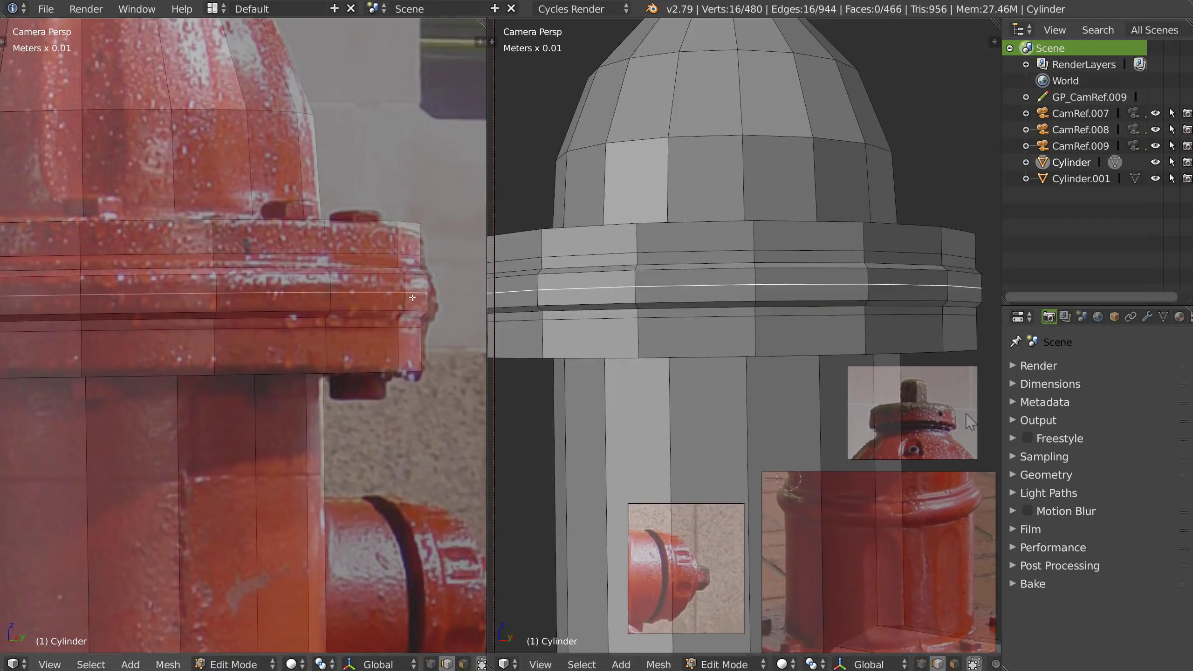
key("s")
left_click(403, 298)
Compare the whole hydrant model with the photo in both views and leave mesh editing
scroll(590, 277, "down", 6)
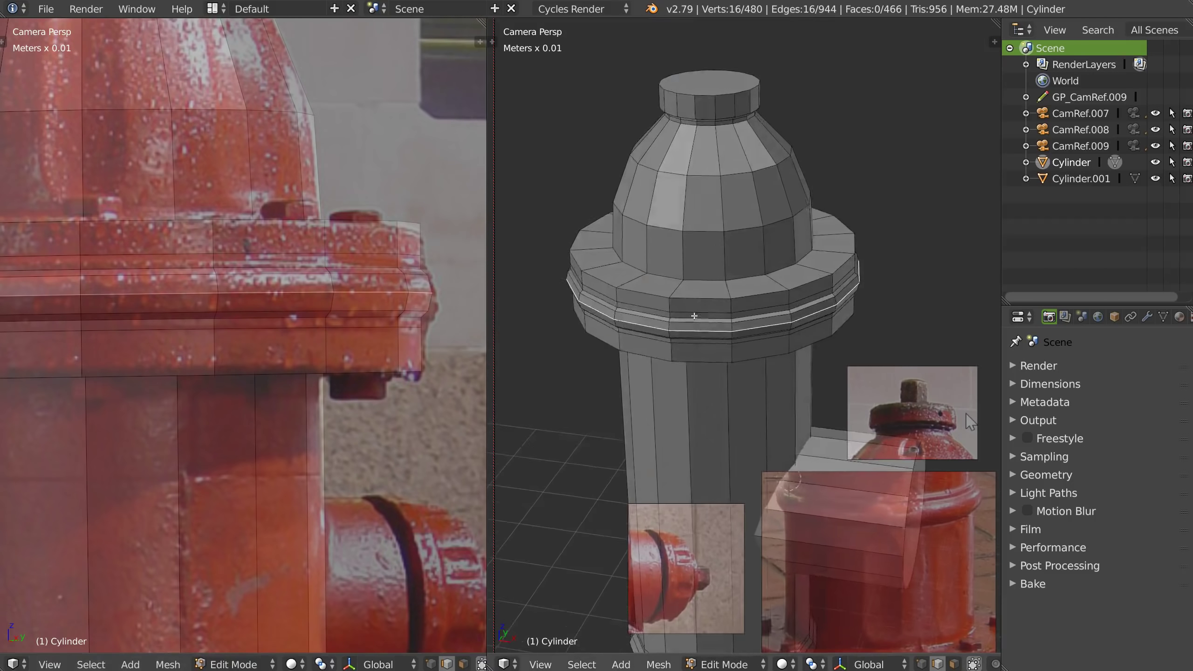
key("Home")
scroll(261, 295, "up", 2)
middle_click_drag(254, 331, 250, 292, "shift")
scroll(243, 329, "up", 1)
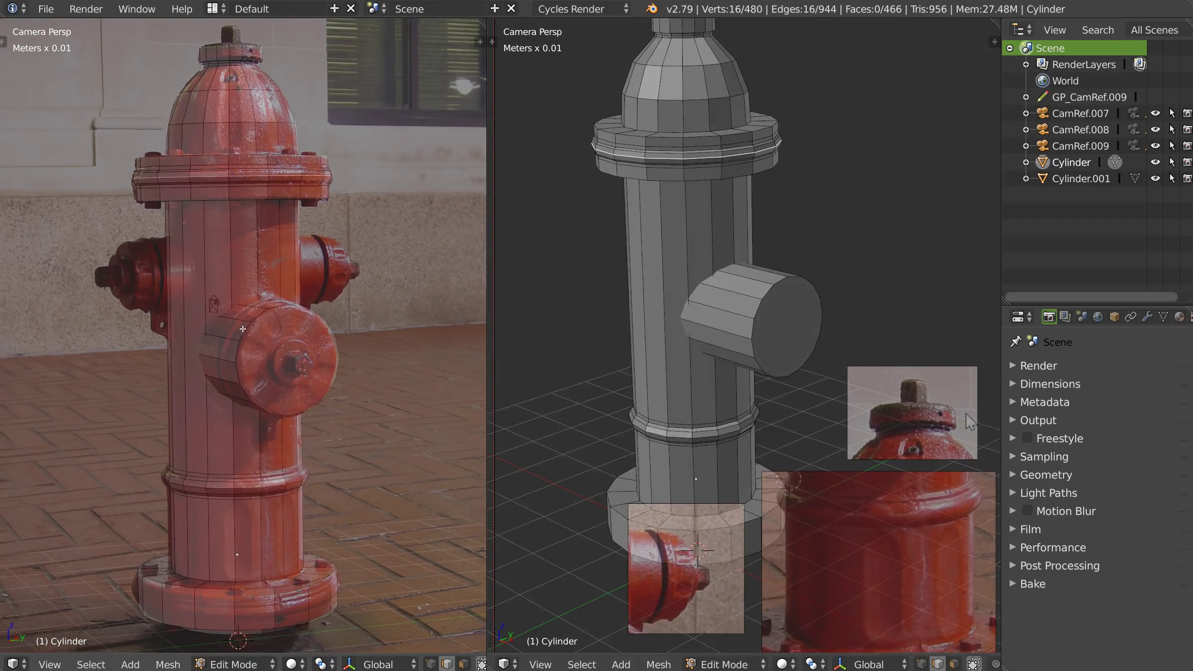
mouse_move(716, 300)
middle_mouse_down()
mouse_move(711, 281)
mouse_move(687, 310)
mouse_move(712, 320)
middle_mouse_up()
key("Tab")
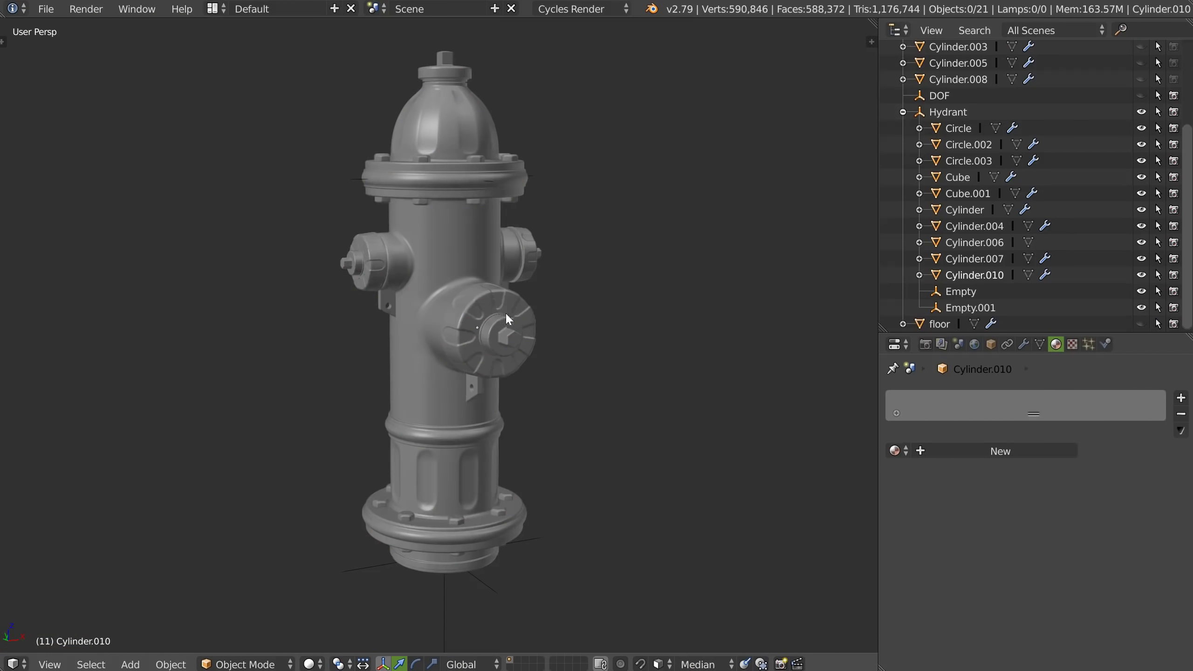
Examine the finished hydrant model's outlets, flanges and bolts from several angles
middle_click_drag(505, 311, 427, 316)
scroll(536, 272, "up", 5)
middle_click_drag(537, 272, 464, 320)
middle_click_drag(498, 240, 438, 309)
scroll(451, 305, "down", 5)
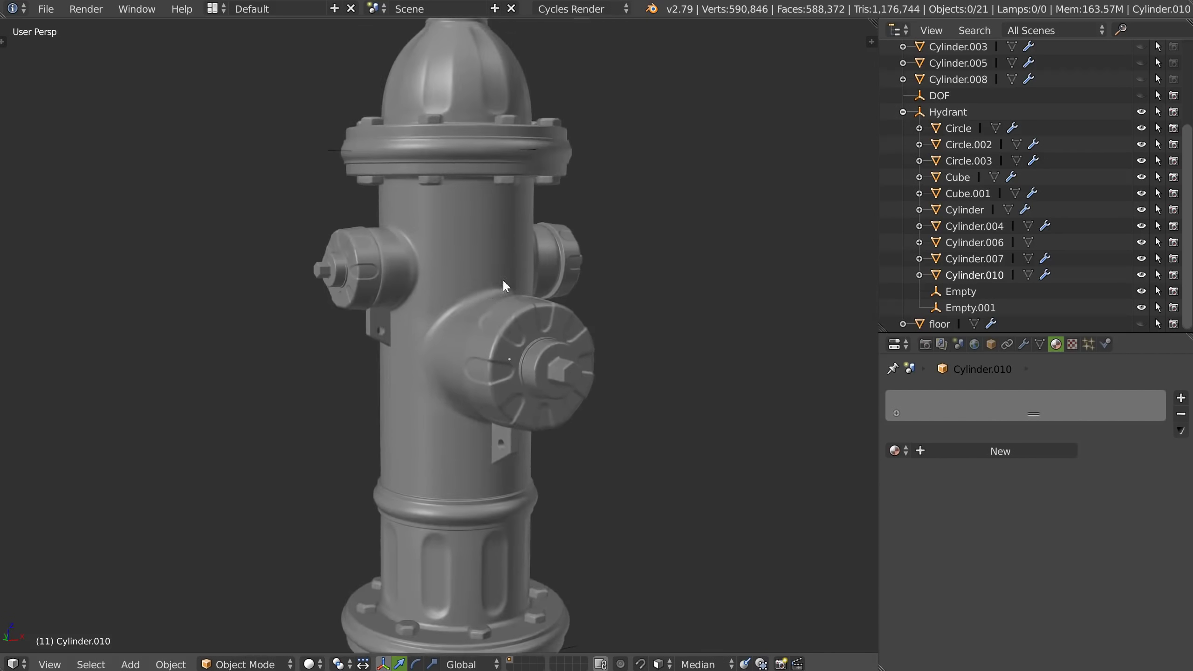